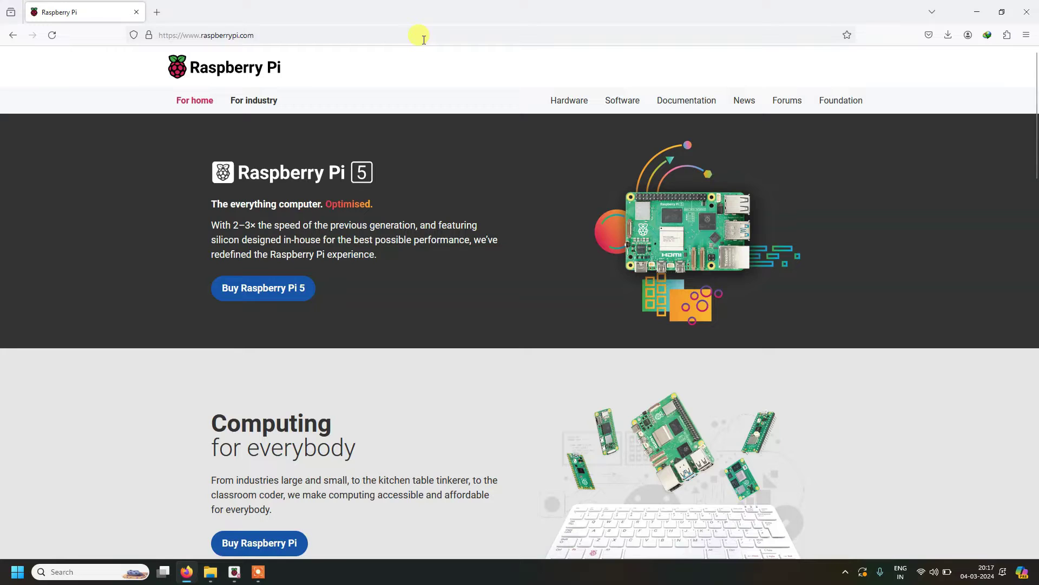
Step: Open the Raspberry Pi Software page and highlight the heading about installing with Raspberry Pi Imager
scroll(434, 181, "down", 1)
scroll(435, 181, "up", 1)
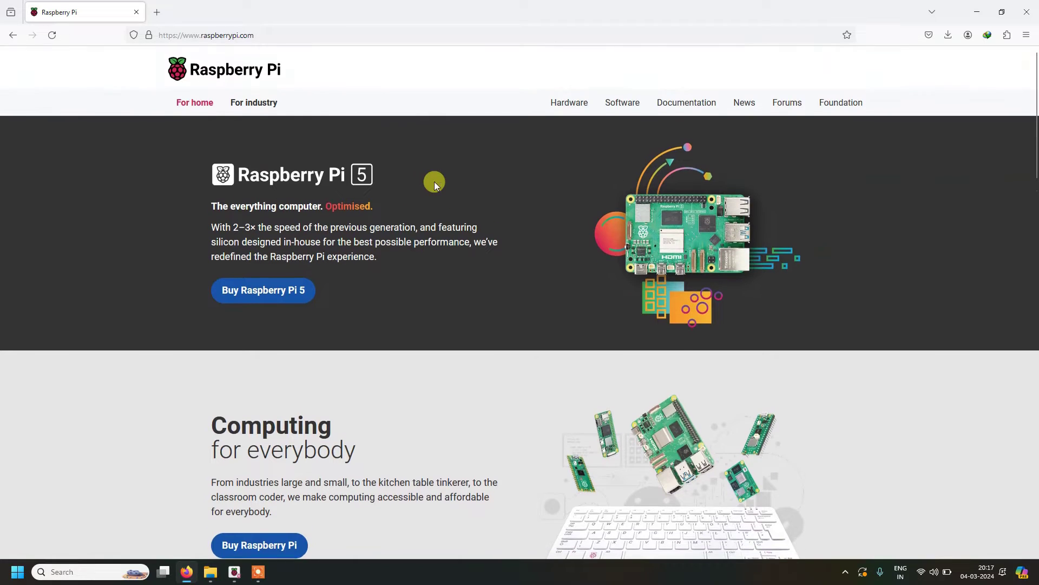
left_click(625, 103)
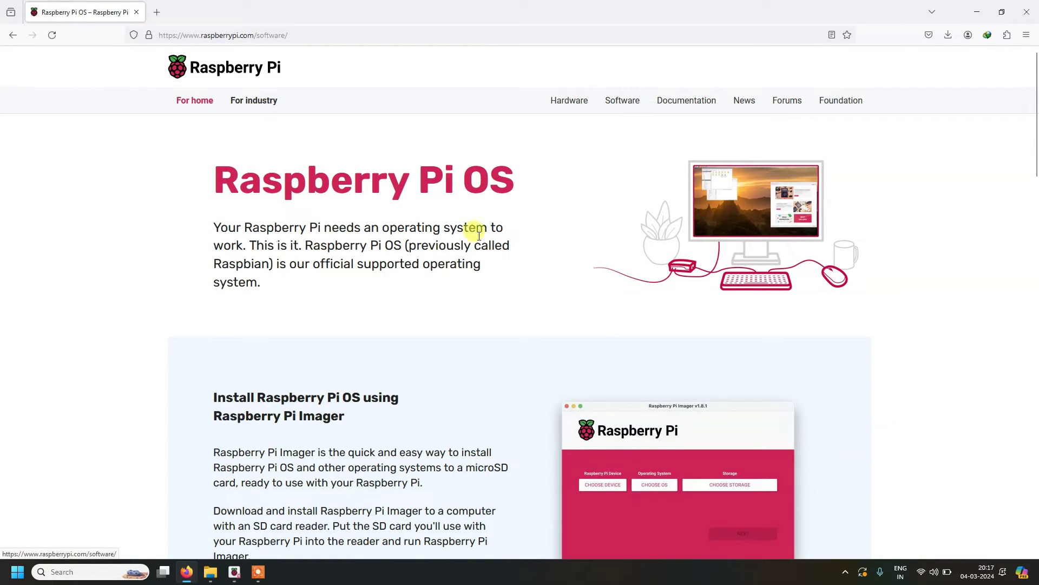
scroll(466, 236, "down", 1)
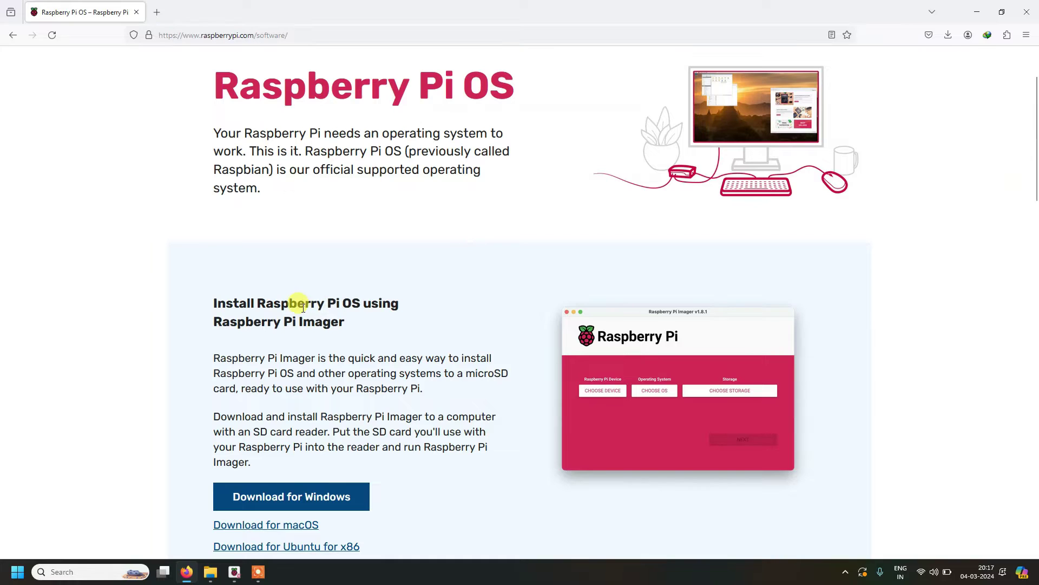
triple_click(304, 307)
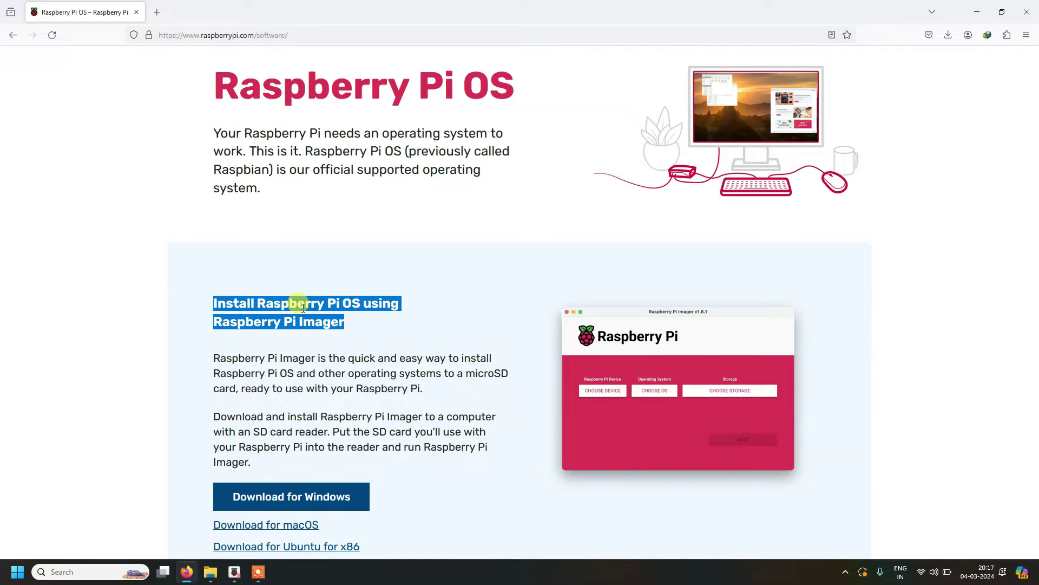
Step: Read the Imager description and scroll toward 'Manually install an operating system image'
scroll(303, 307, "down", 1)
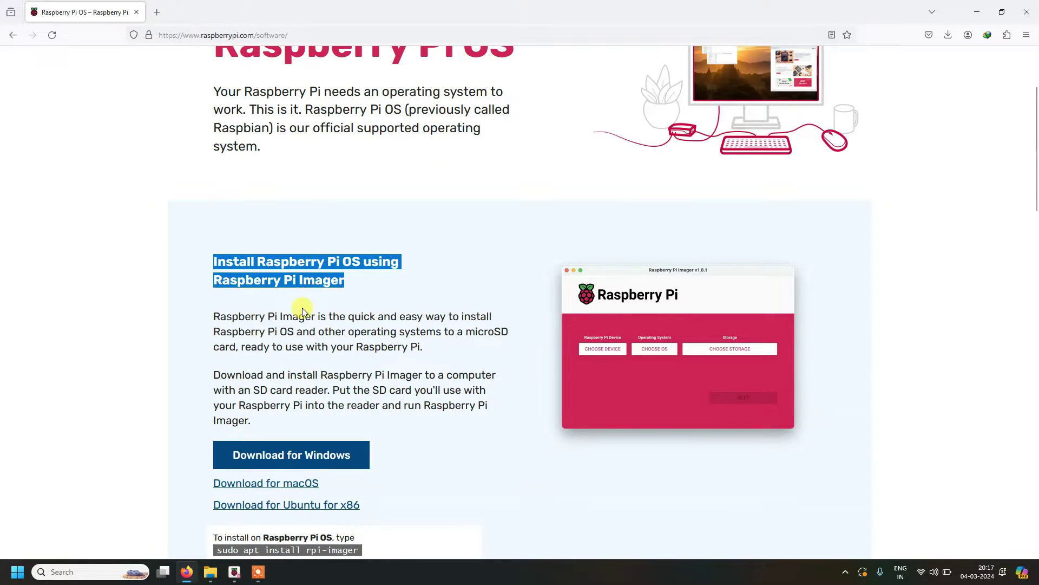
scroll(303, 313, "down", 1)
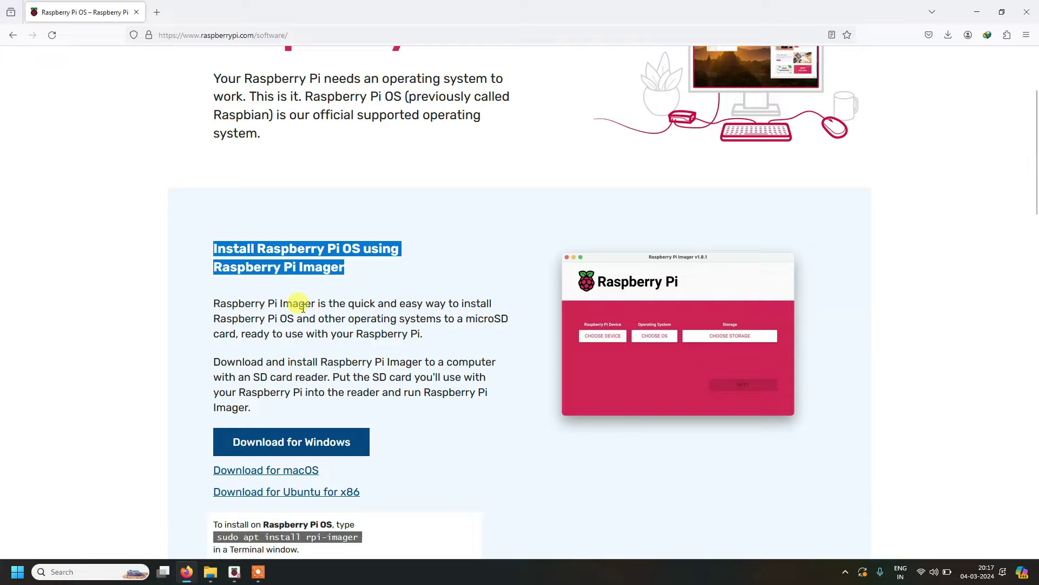
scroll(303, 307, "down", 1)
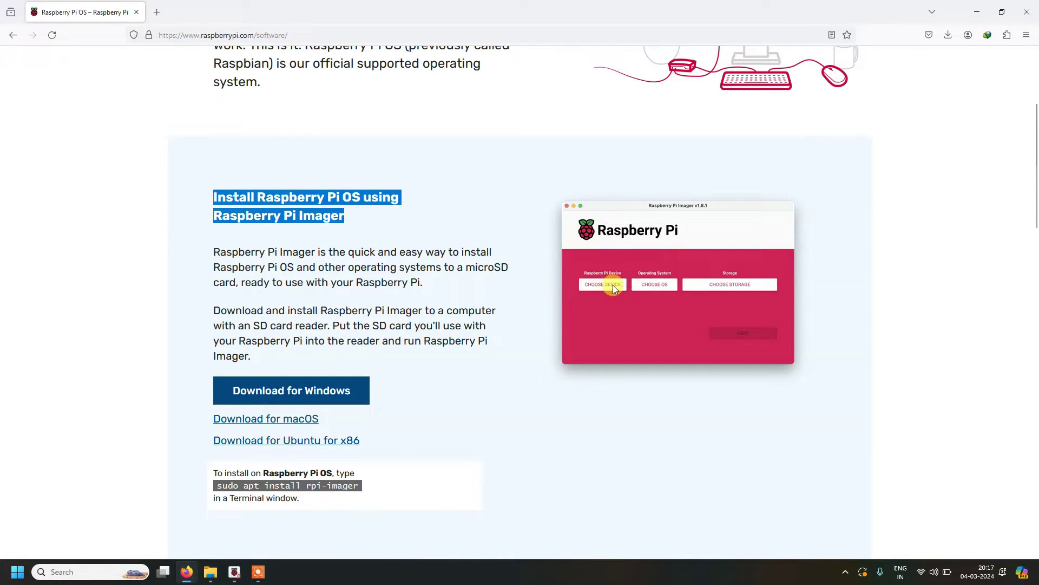
scroll(613, 284, "down", 7)
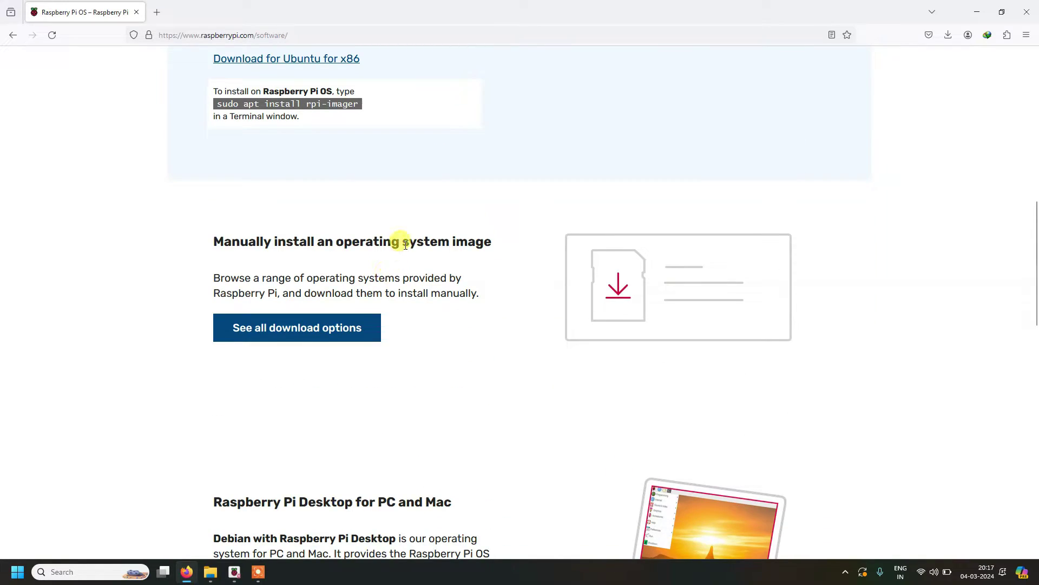
scroll(406, 259, "up", 5)
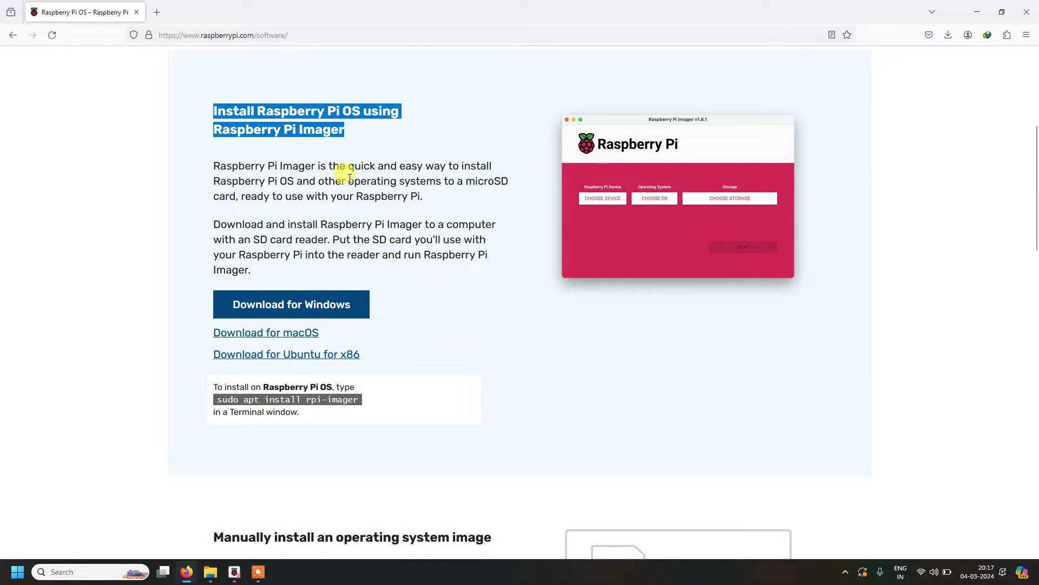
triple_click(350, 177)
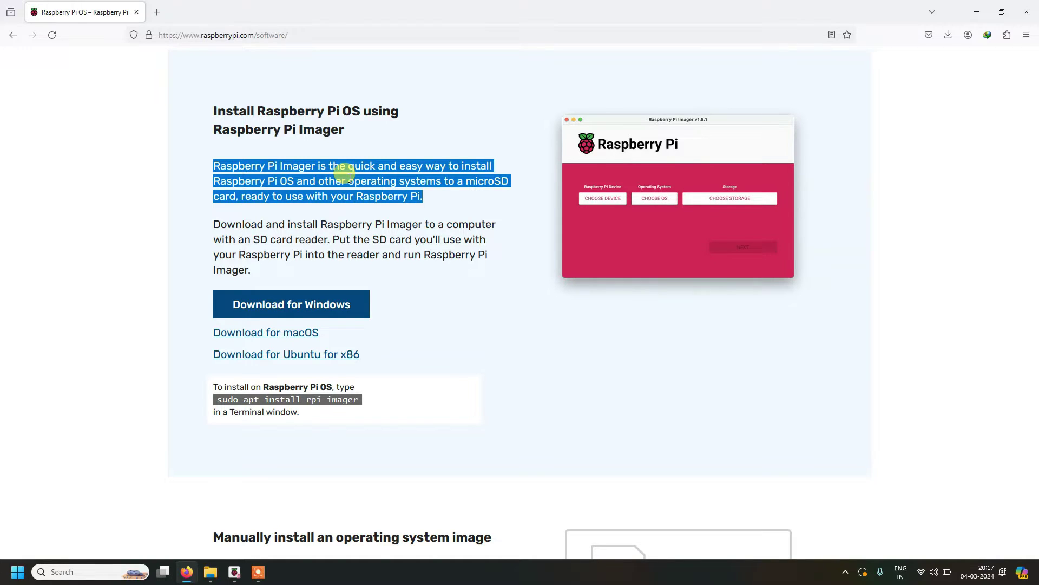
scroll(349, 177, "down", 8)
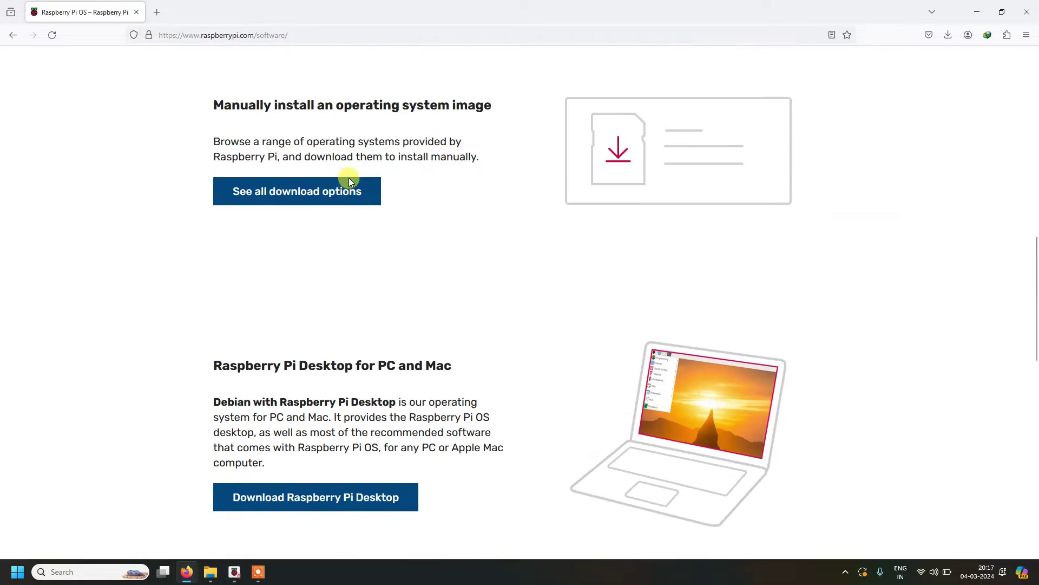
scroll(349, 178, "up", 1)
Step: Open the OS images list at Raspberry Pi OS (64-bit) and highlight the desktop edition's System: 64-bit line
left_click(317, 247)
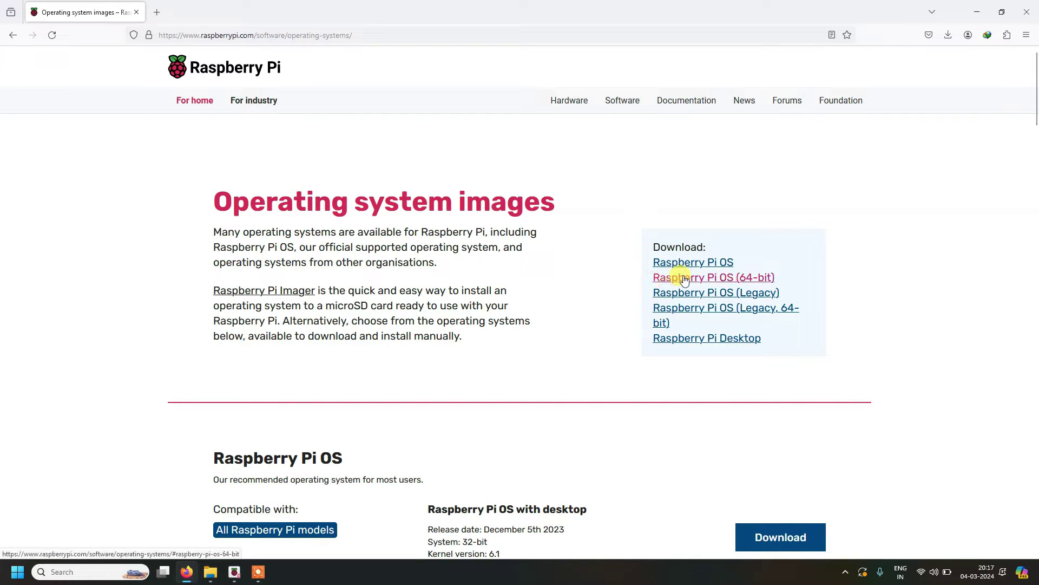
left_click(685, 279)
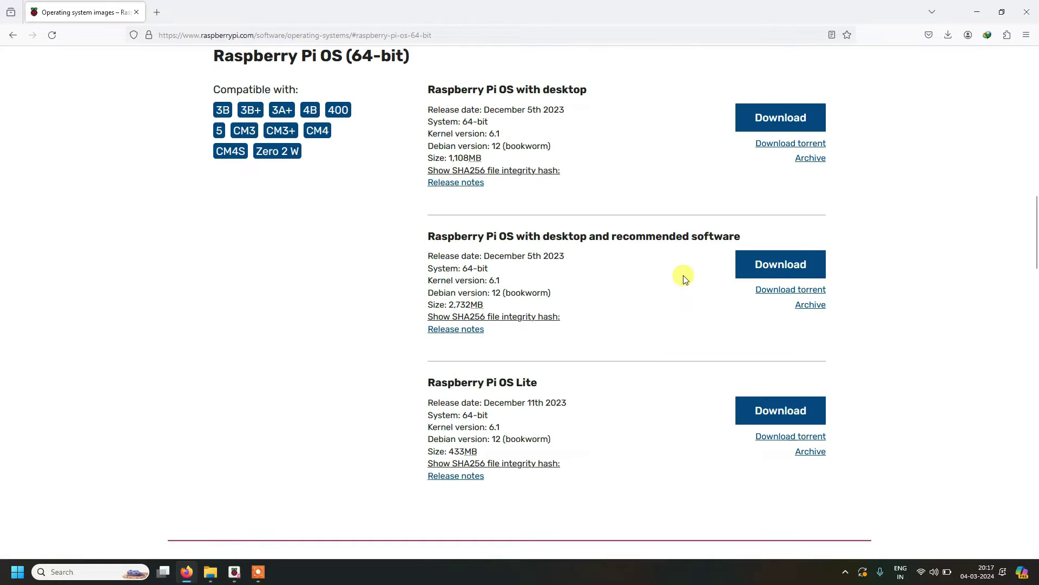
triple_click(511, 233)
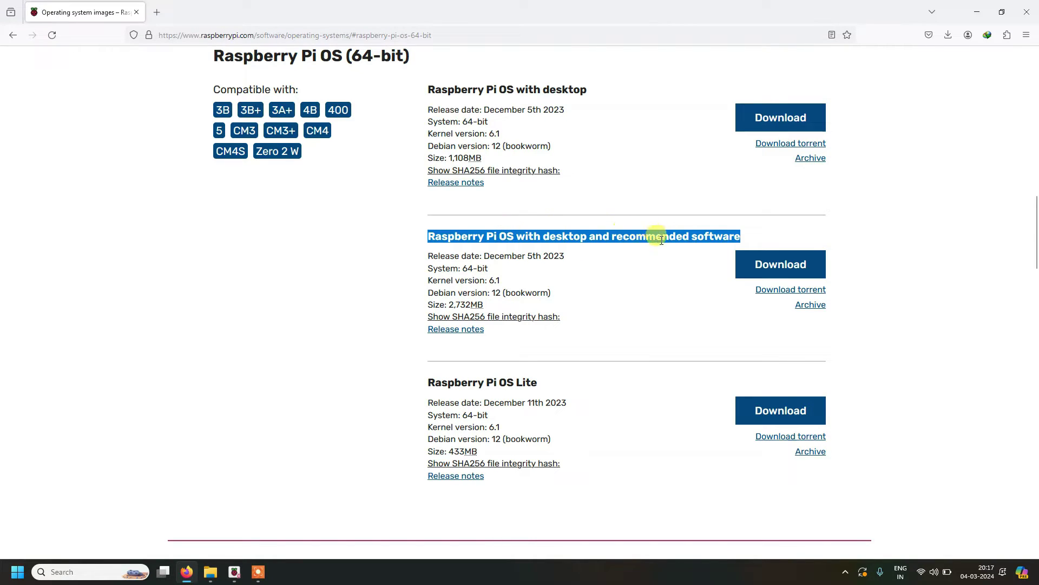
triple_click(467, 269)
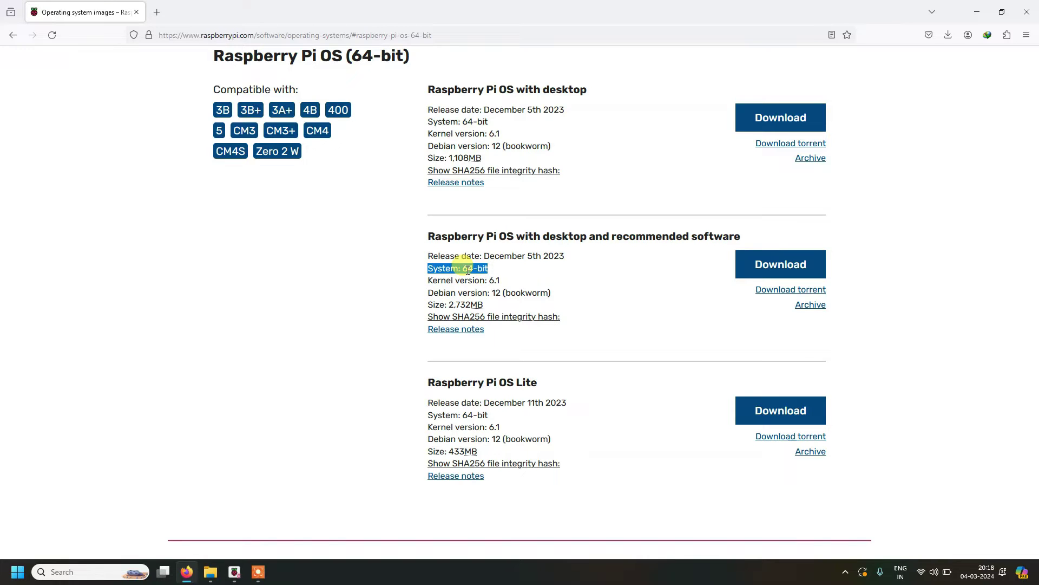
scroll(467, 269, "up", 7)
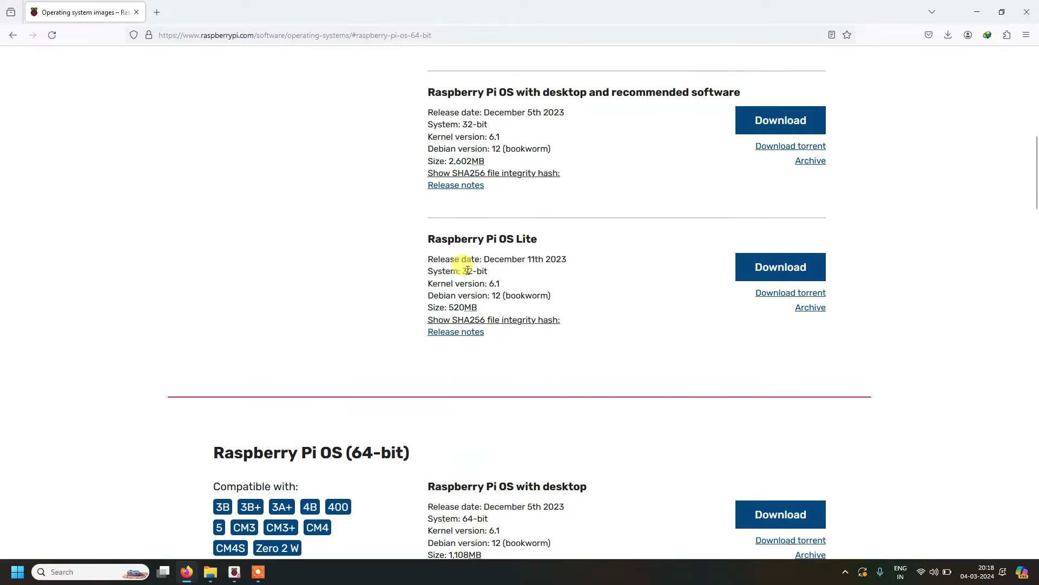
scroll(467, 269, "down", 8)
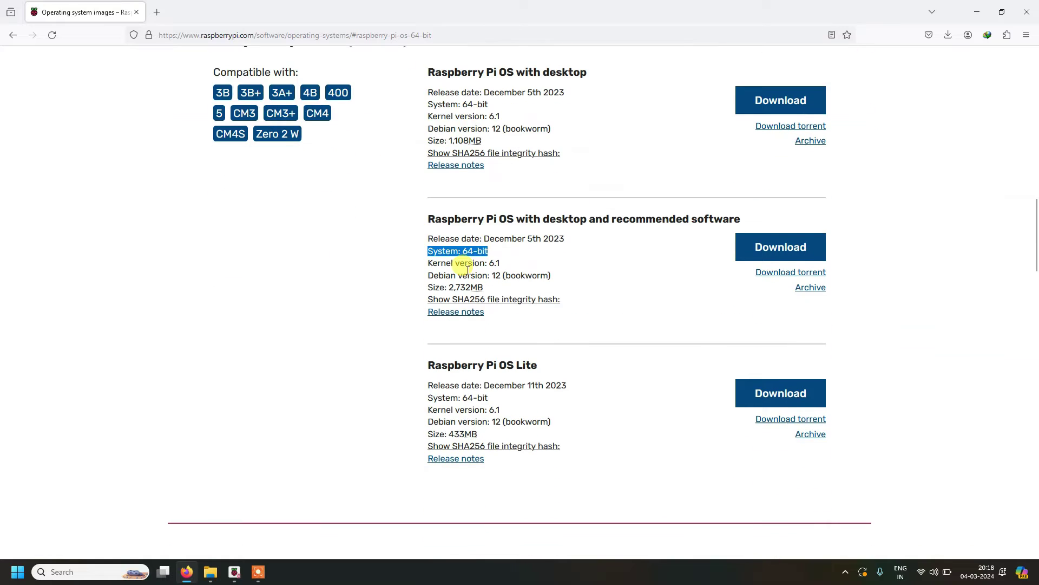
double_click(481, 250)
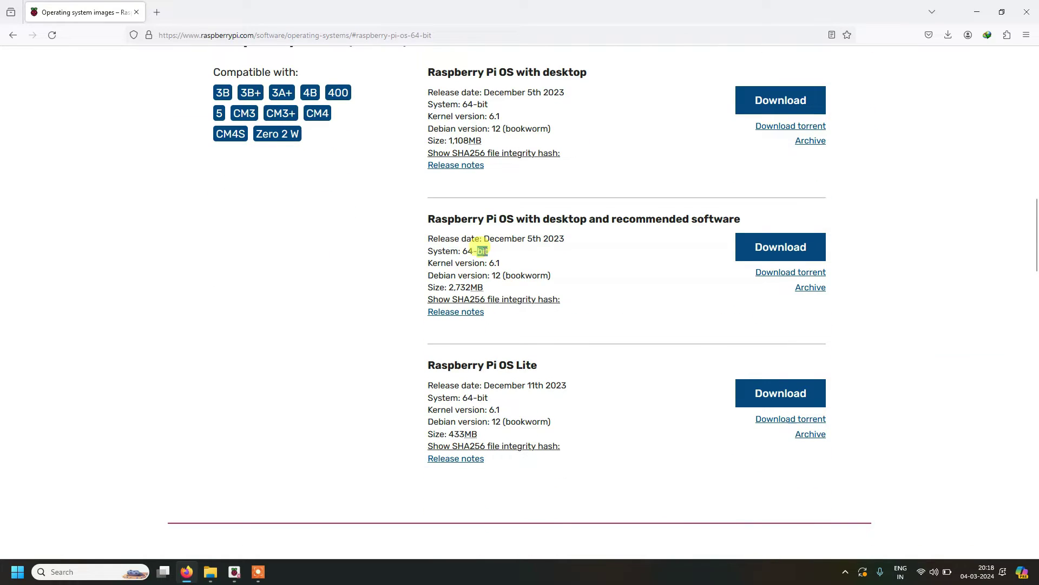
triple_click(481, 250)
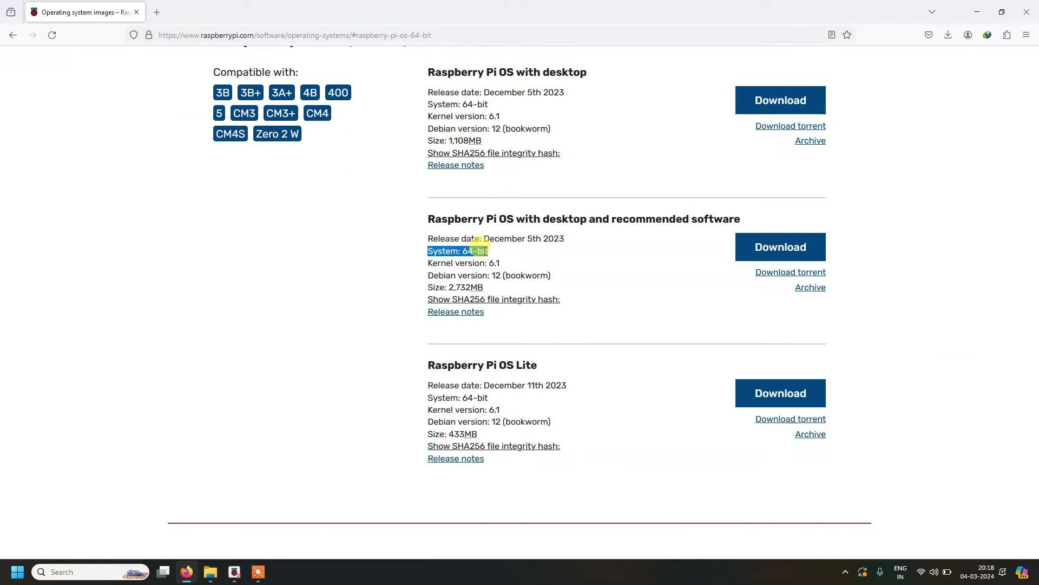
scroll(479, 250, "up", 2)
scroll(485, 251, "up", 2)
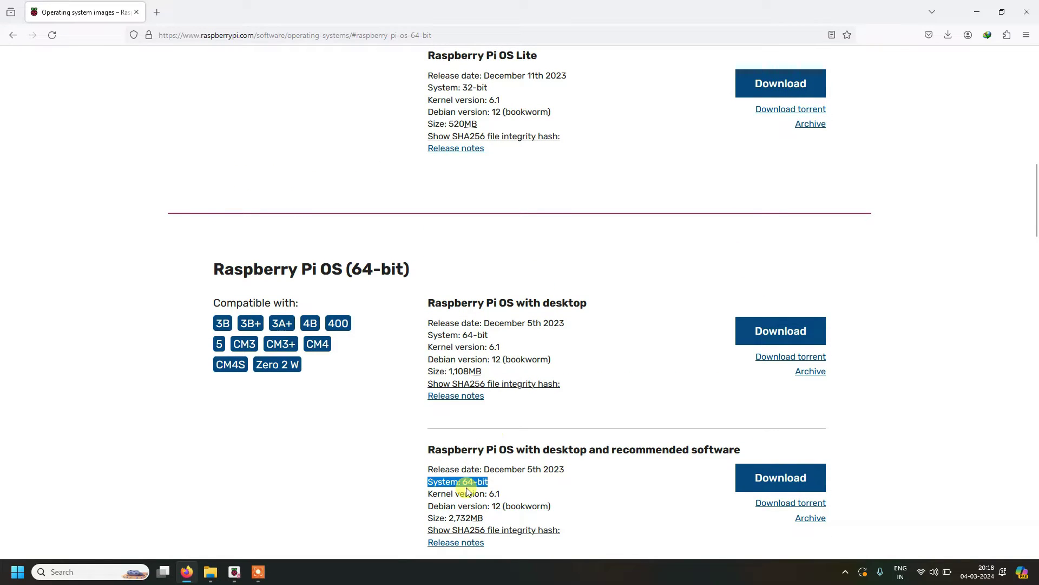
Step: Note Kernel version 6.1, then start and cancel the 64-bit desktop-with-recommended-software download
triple_click(466, 490)
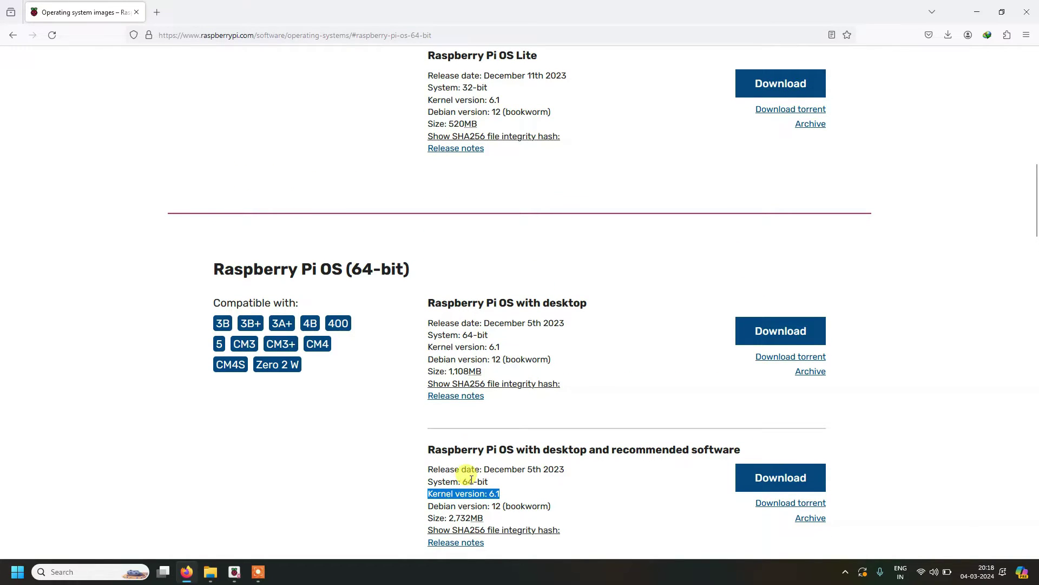
scroll(471, 479, "up", 1)
scroll(471, 482, "down", 2)
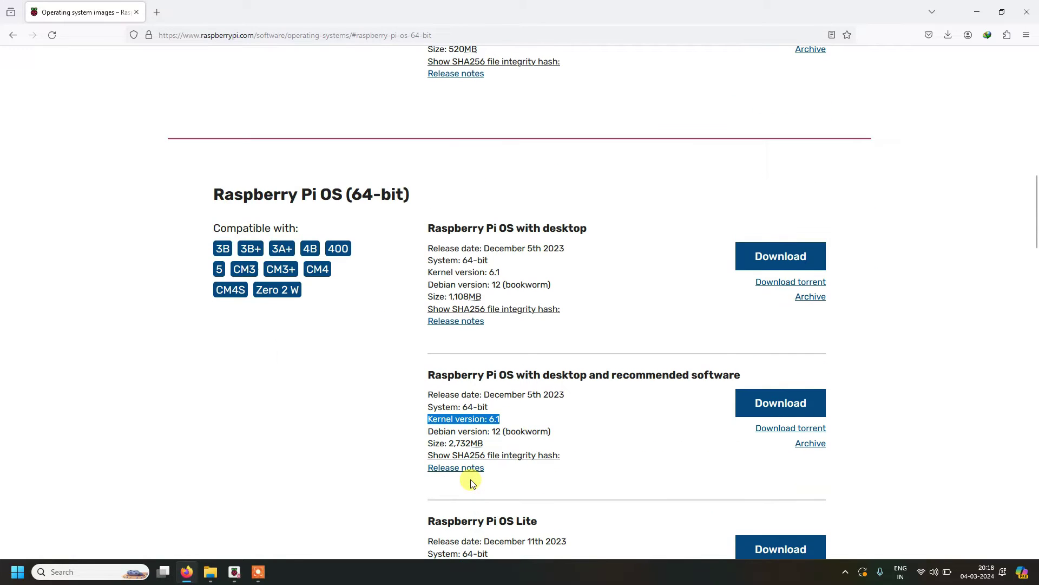
scroll(471, 482, "down", 2)
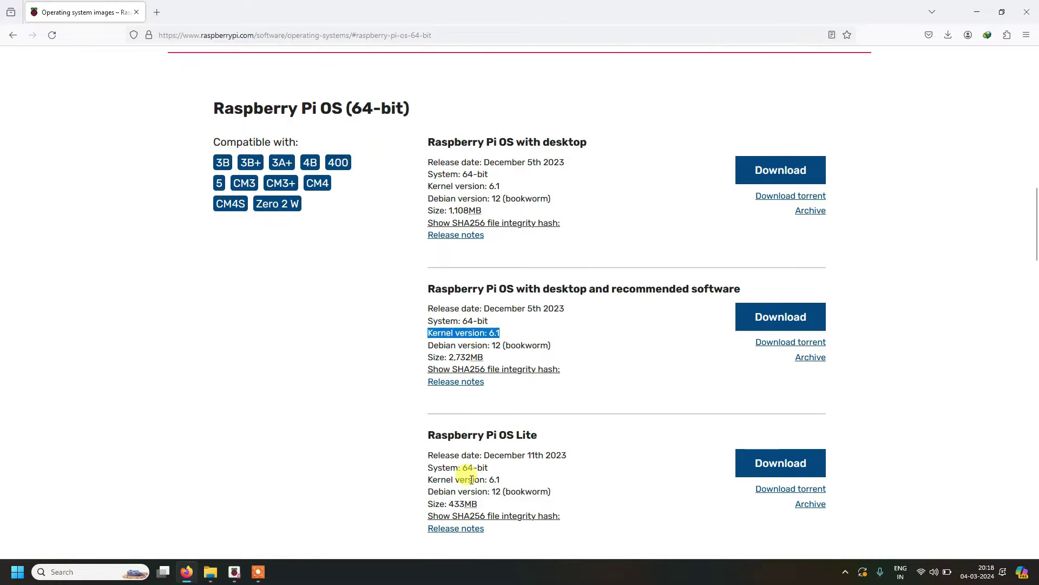
scroll(472, 479, "up", 8)
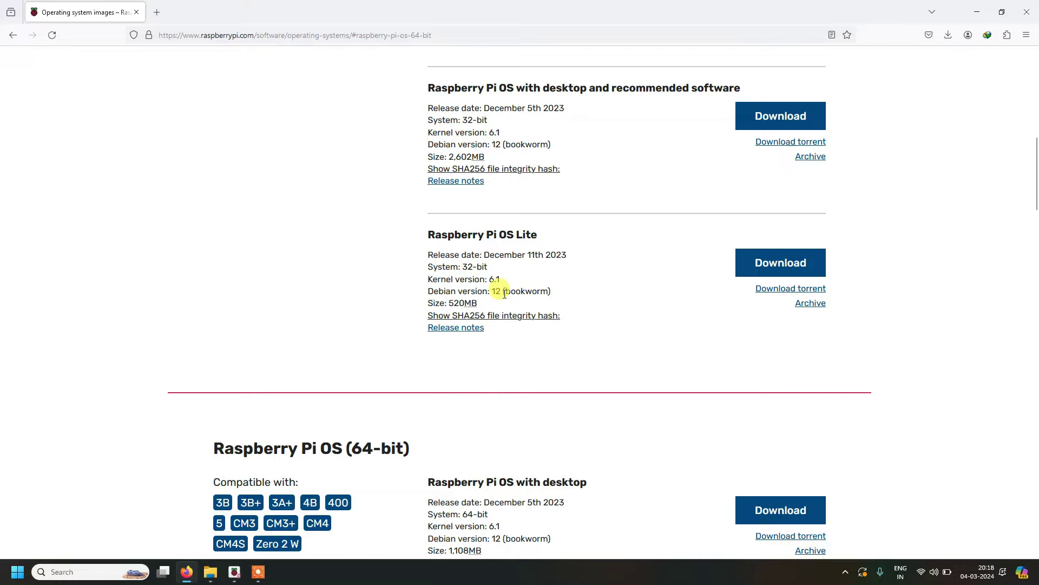
scroll(504, 297, "up", 2)
scroll(503, 297, "down", 5)
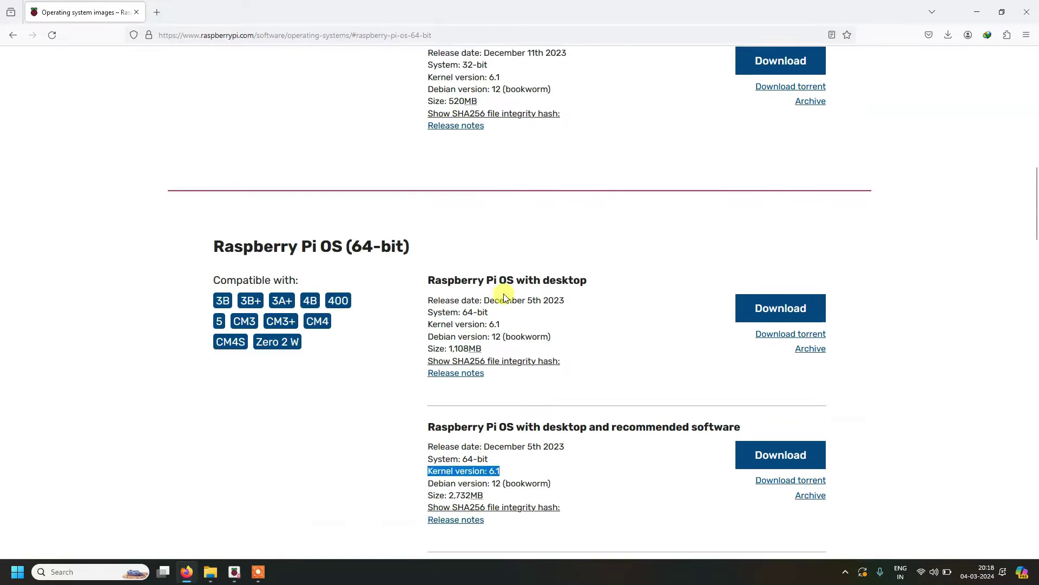
scroll(503, 297, "down", 3)
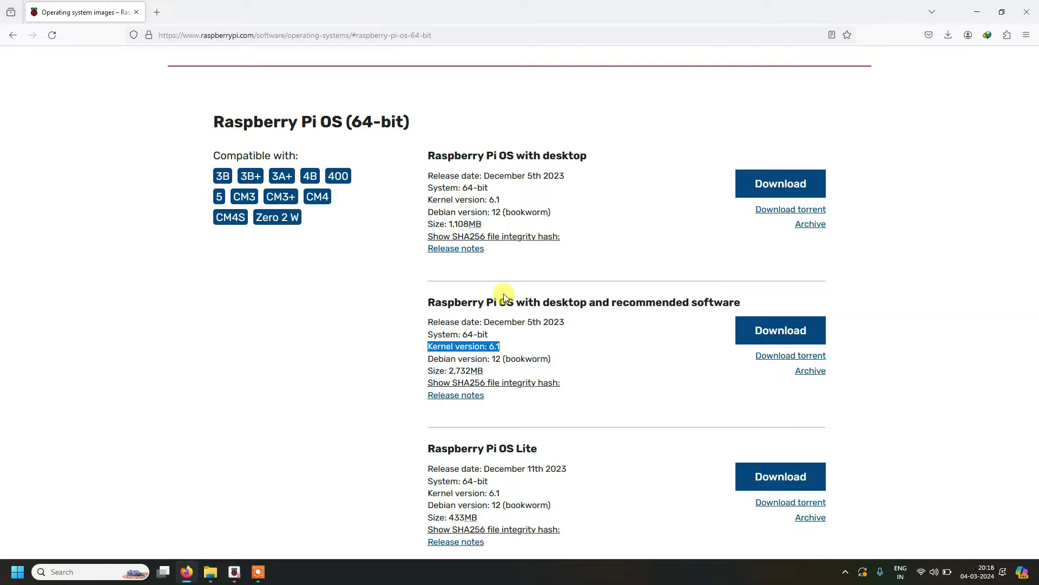
scroll(526, 314, "down", 2)
scroll(526, 317, "up", 10)
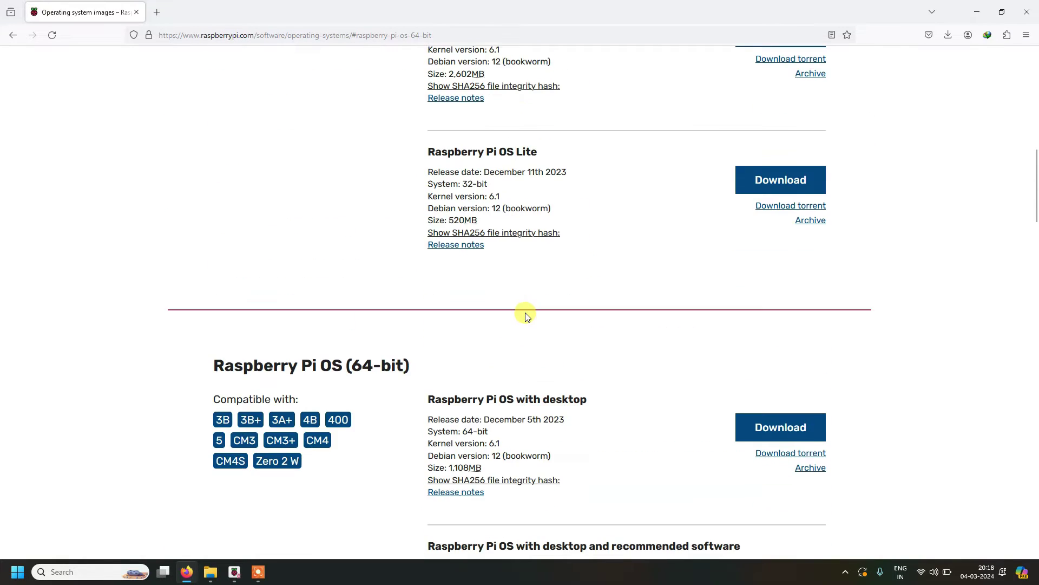
scroll(526, 314, "down", 20)
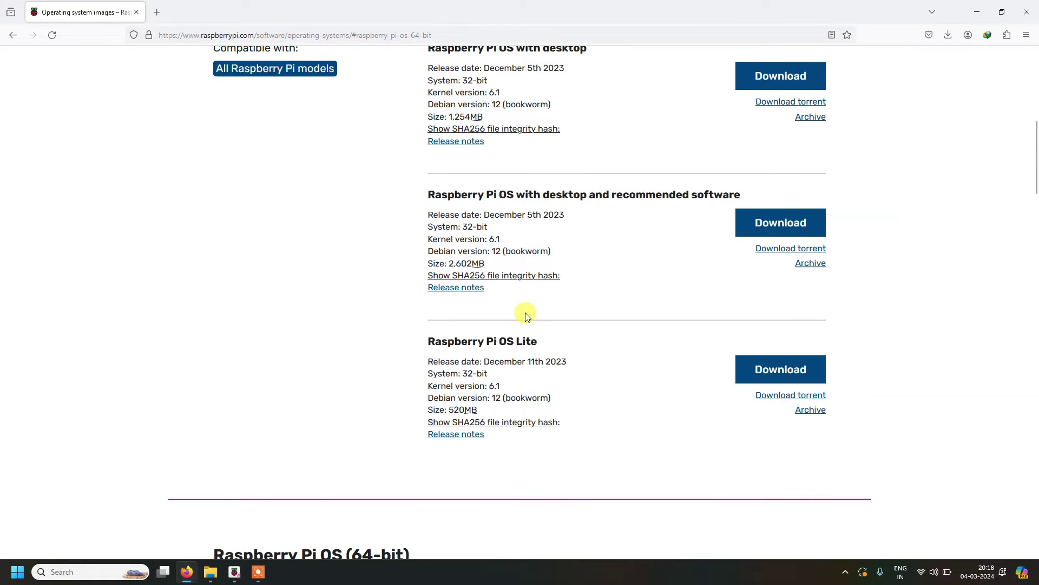
scroll(525, 315, "up", 20)
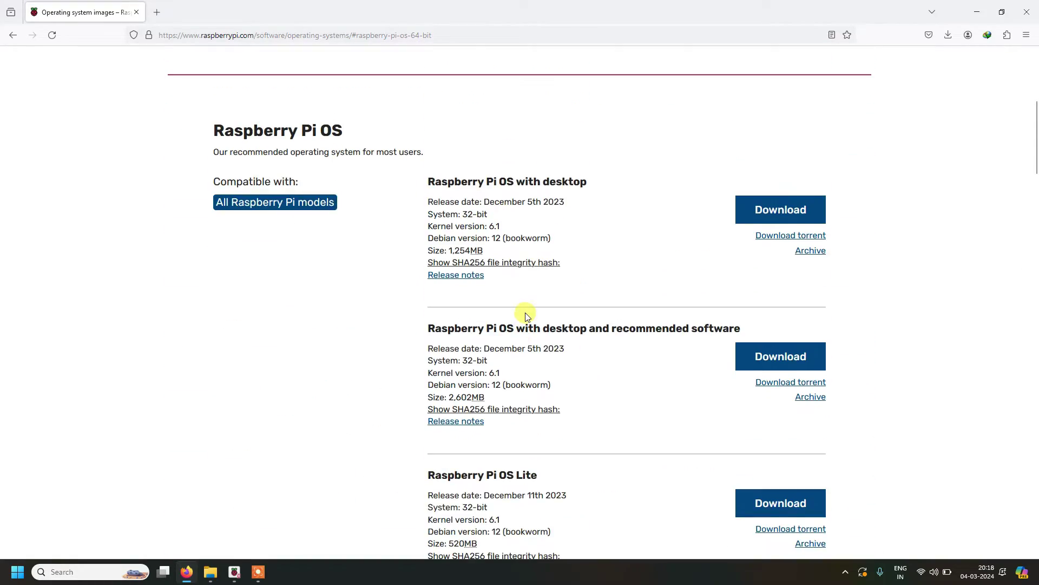
scroll(525, 313, "down", 8)
scroll(526, 317, "down", 3)
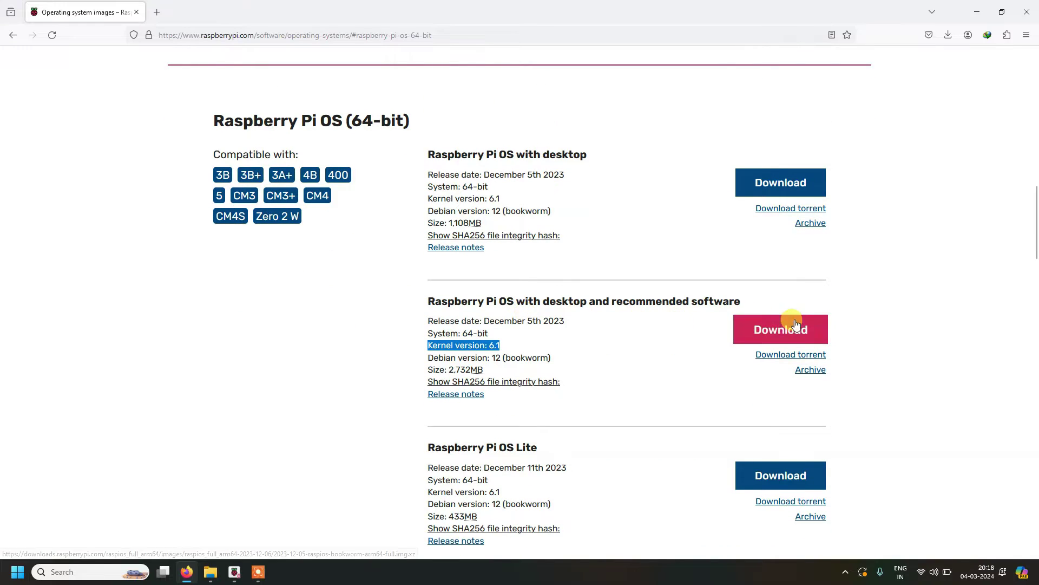
left_click(782, 332)
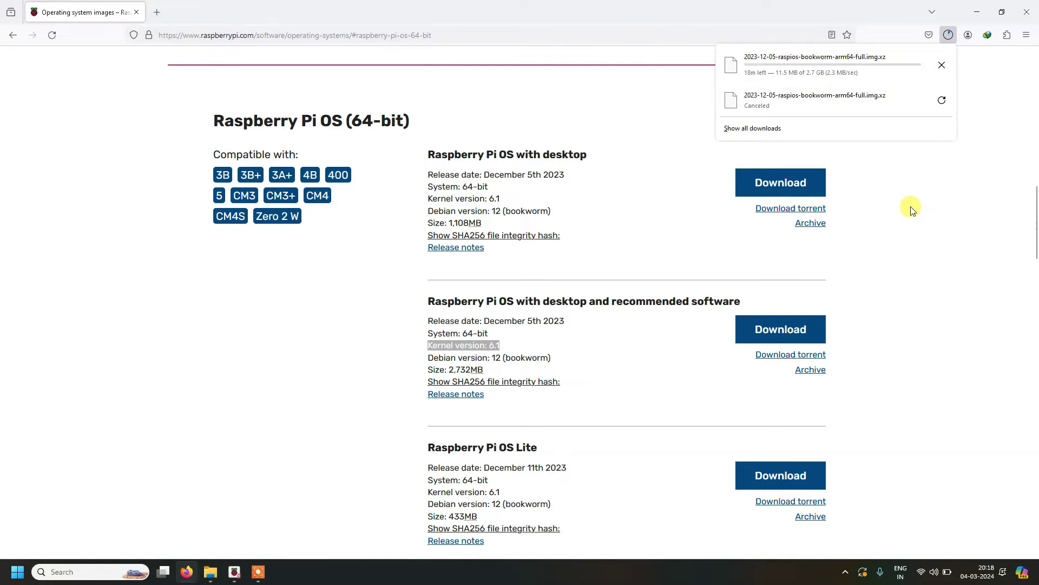
left_click(943, 65)
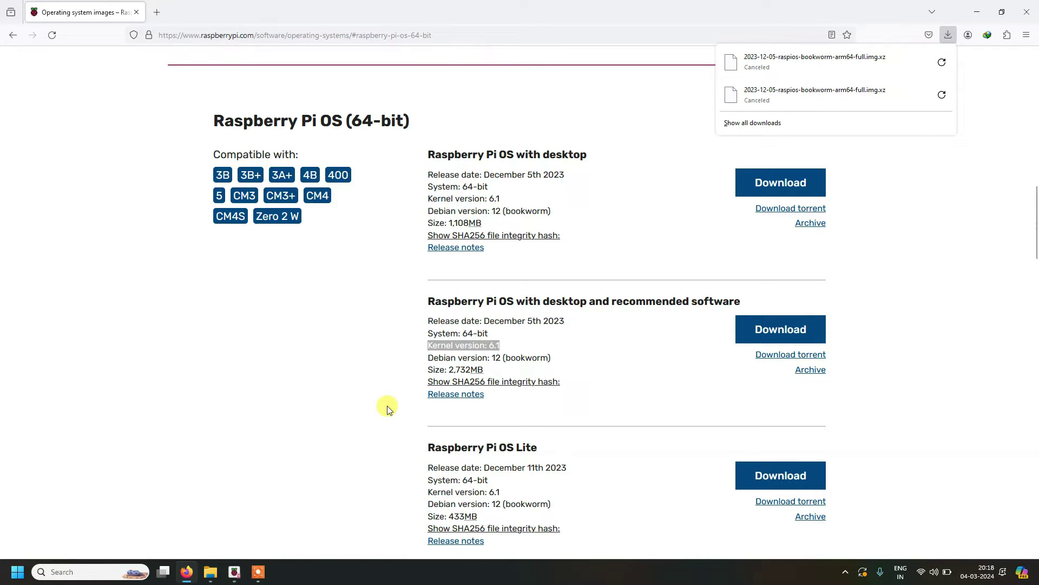
Step: Bring the Desktop File Explorer window forward and show Downloads with the 2023-12-05 raspios archive
mouse_move(210, 570)
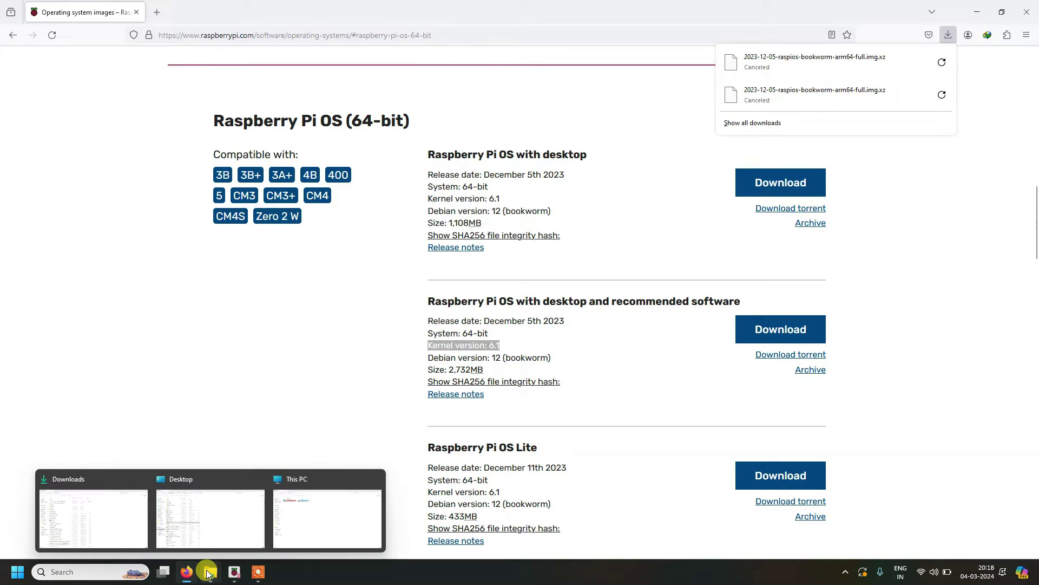
left_click(216, 537)
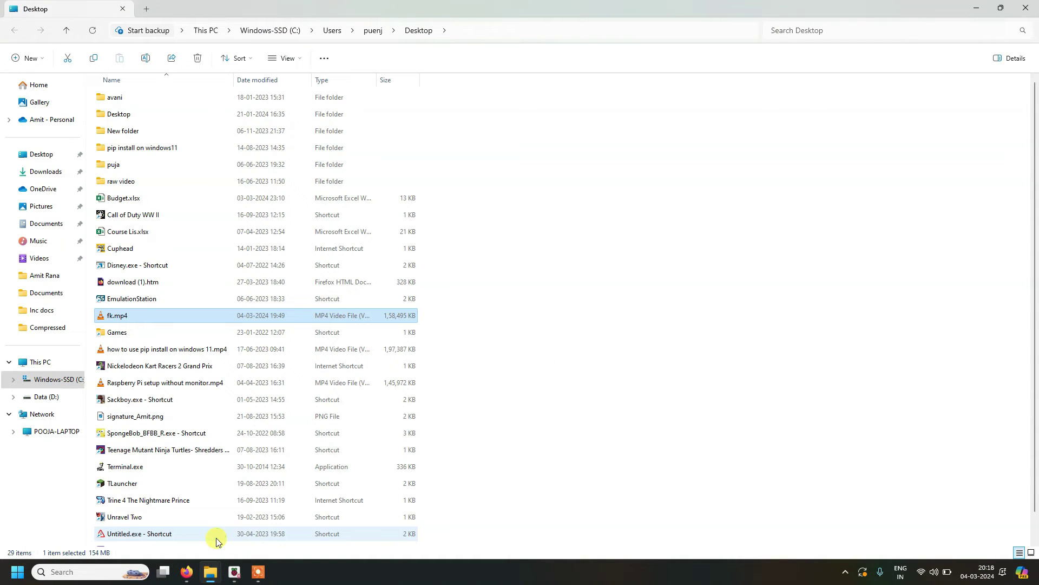
left_click(37, 176)
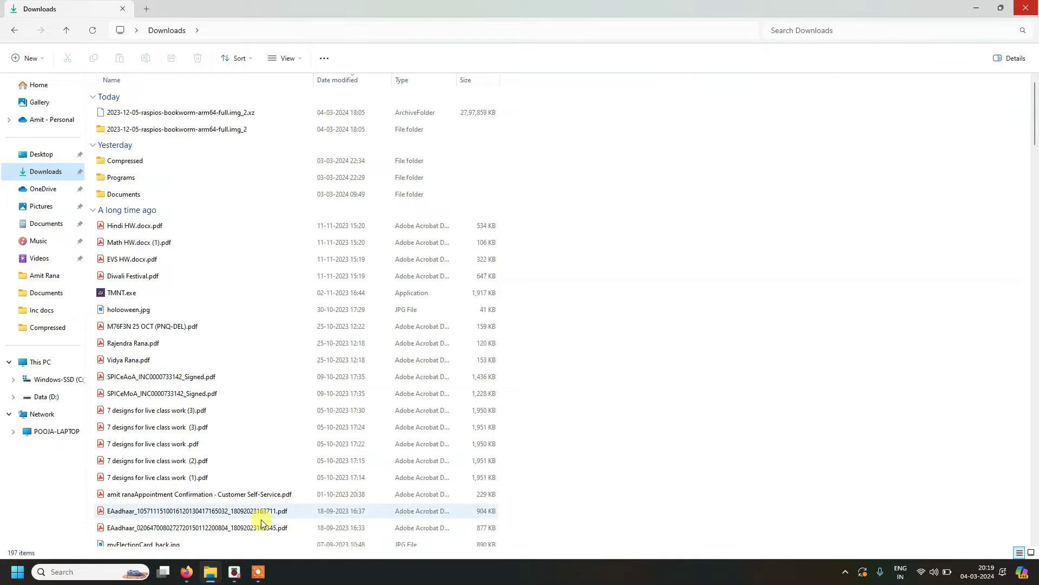
Step: Return to Raspberry Pi Imager and pick Raspberry Pi 5 from the device list
left_click(235, 530)
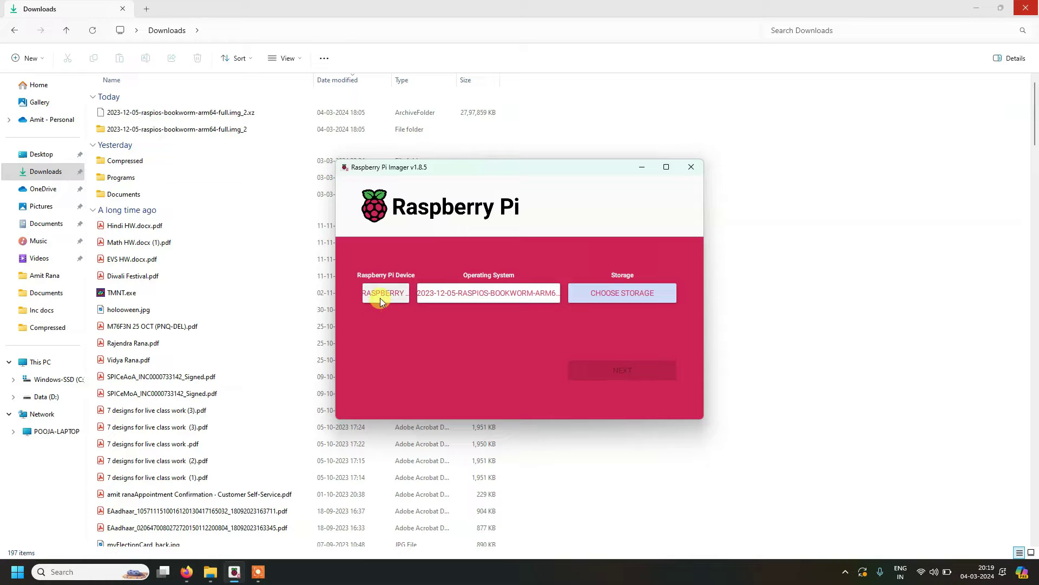
left_click(381, 299)
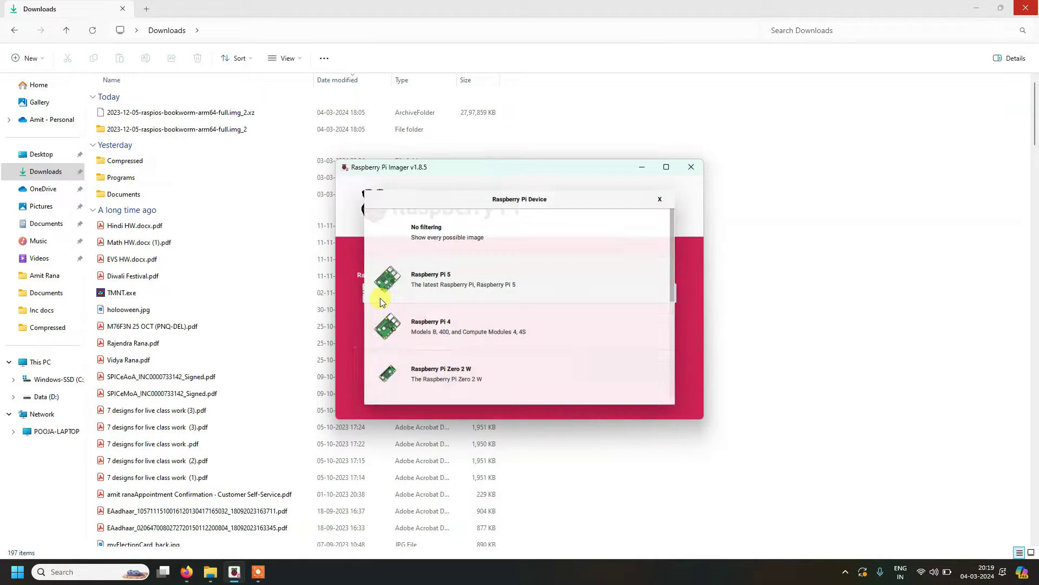
left_click(471, 279)
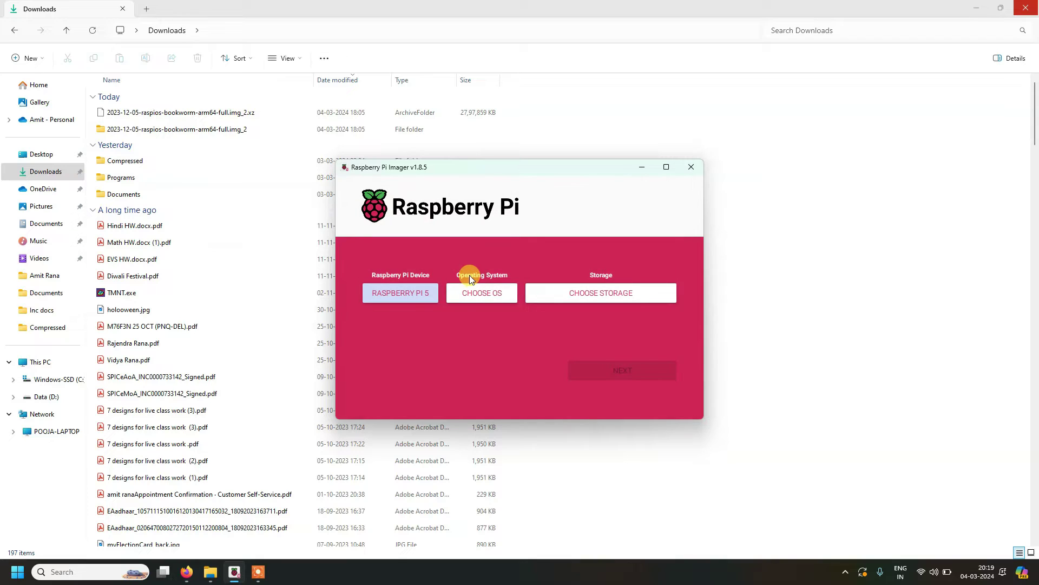
Step: Choose Raspberry Pi OS (64-bit) as the operating system
left_click(473, 293)
scroll(476, 294, "up", 3)
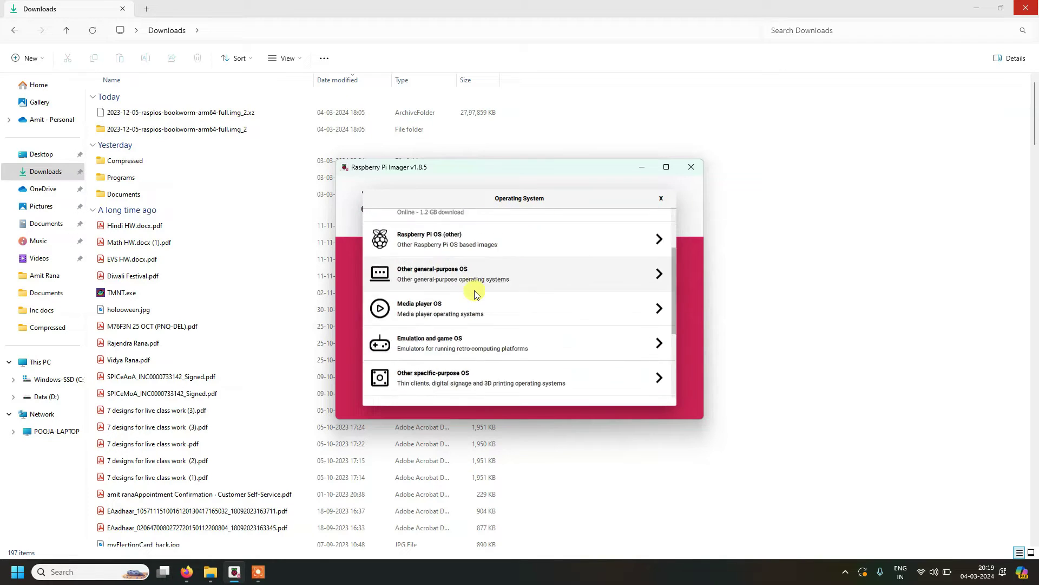
scroll(476, 294, "up", 2)
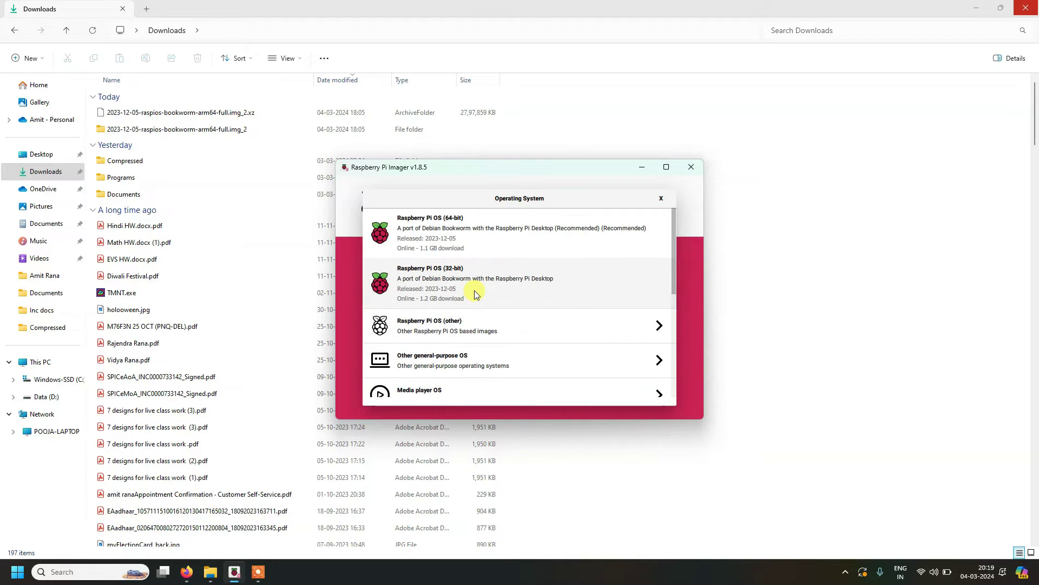
left_click(487, 239)
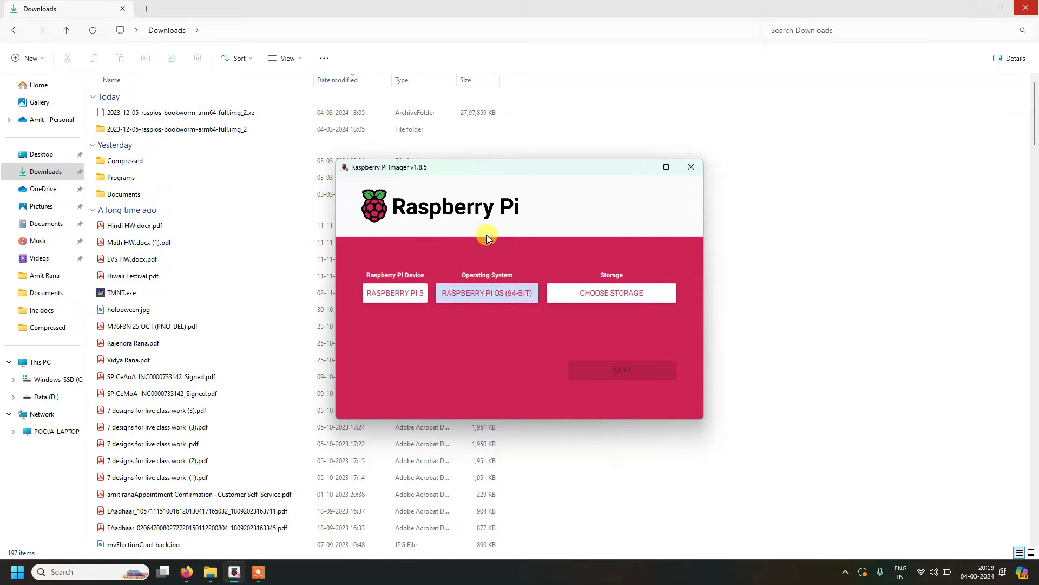
Step: Reopen the operating system list and choose Use custom to browse for an image file
left_click(502, 296)
scroll(501, 298, "down", 3)
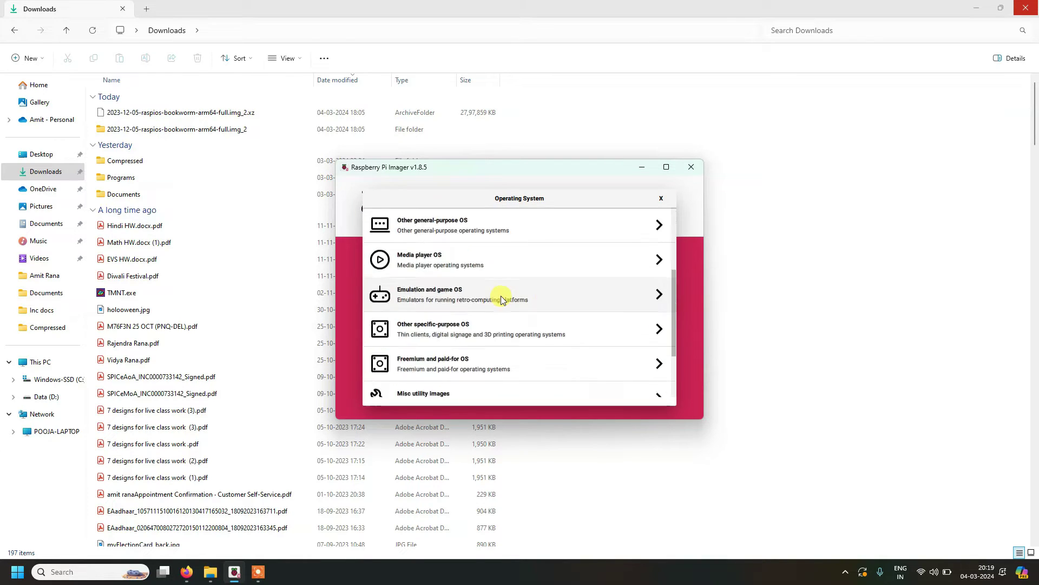
scroll(501, 297, "down", 2)
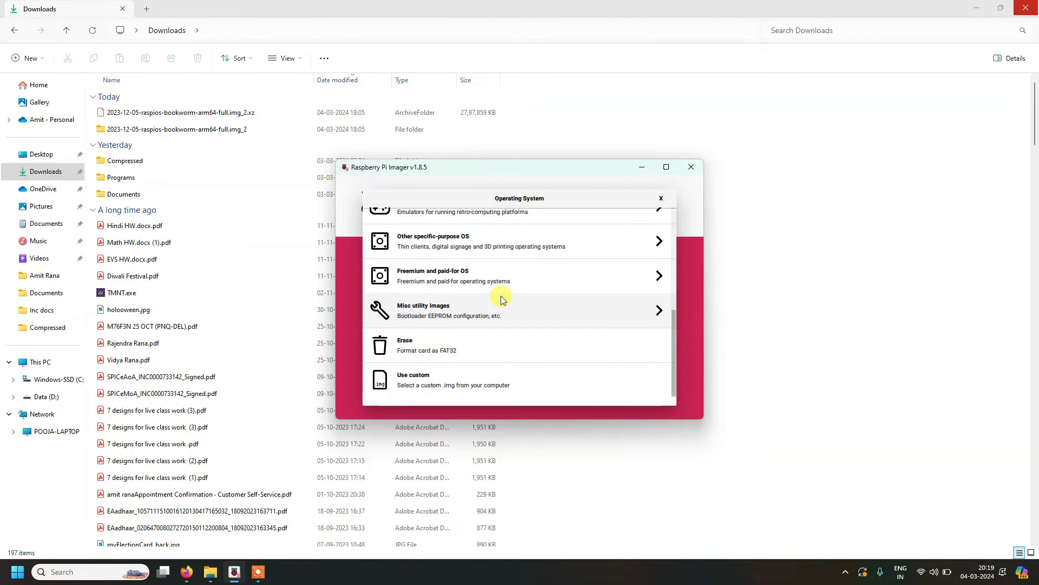
left_click(429, 385)
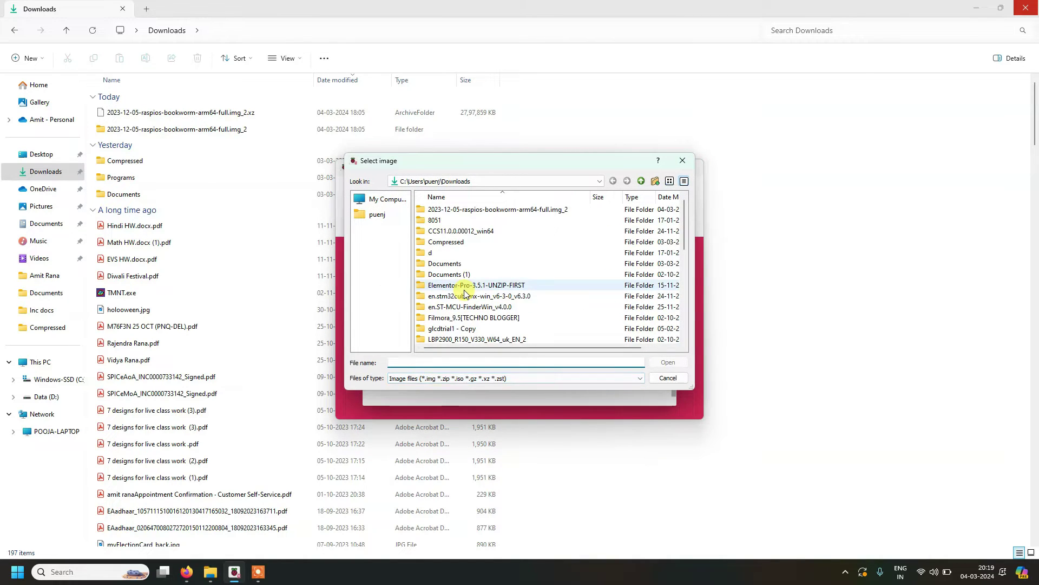
Step: Load the 2023-12-05 raspios bookworm arm64 .xz image from Downloads as the custom OS
scroll(465, 294, "down", 6)
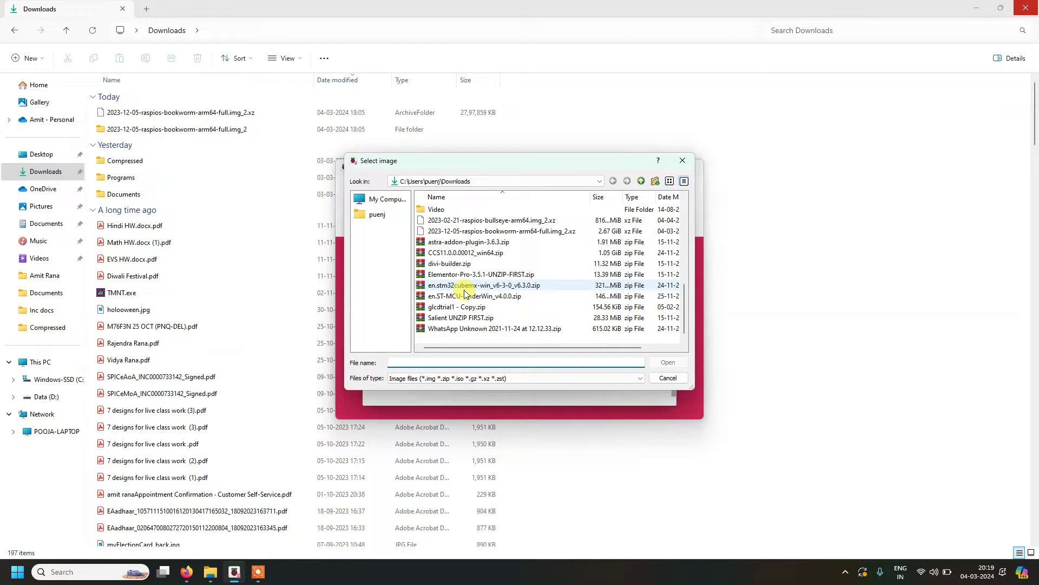
left_click(509, 233)
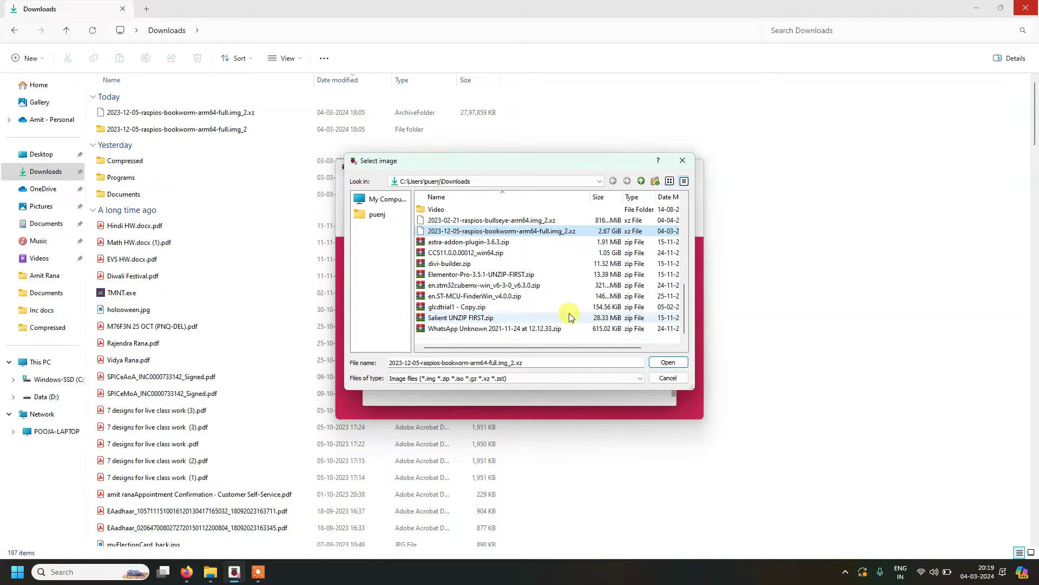
left_click(676, 363)
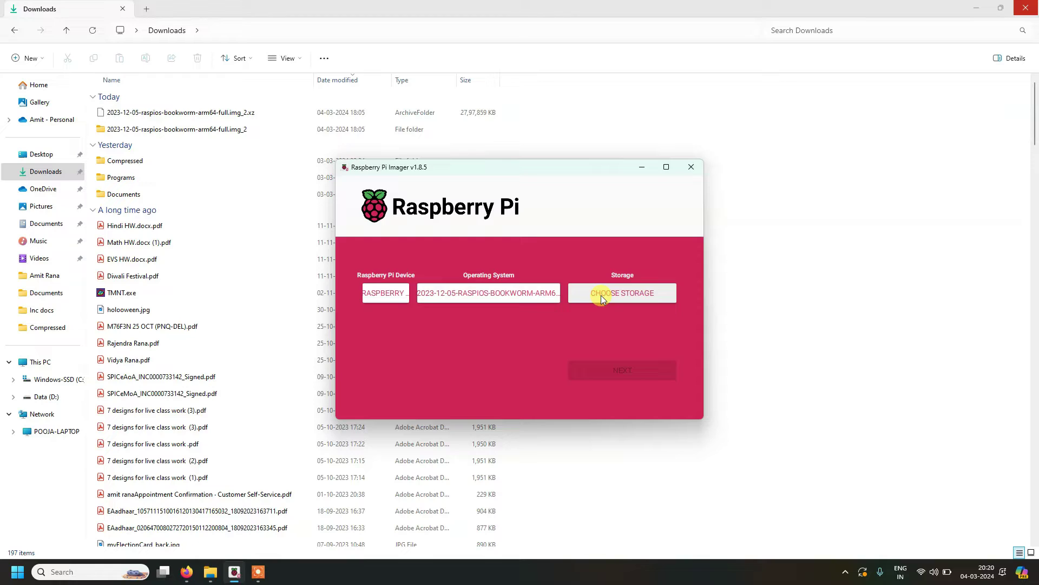
Step: Set the 128.2 GB Generic USB storage device as the target and continue
left_click(602, 299)
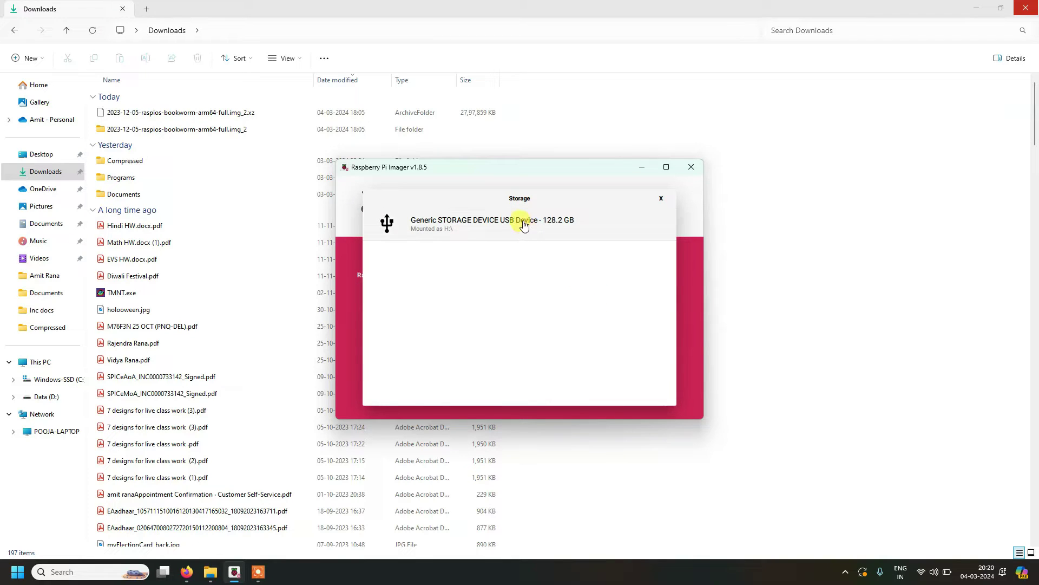
left_click(524, 225)
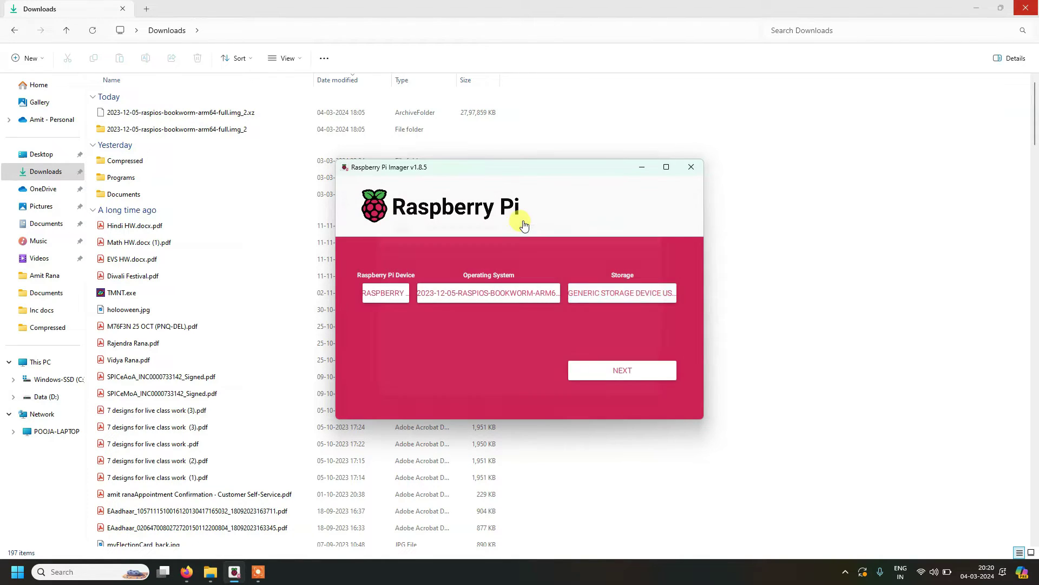
left_click(612, 371)
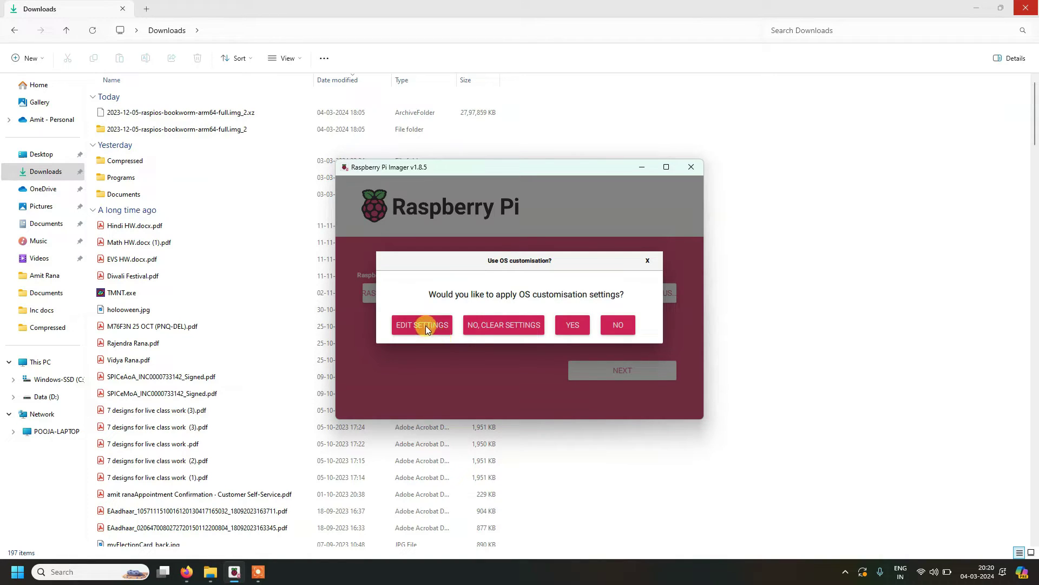
Step: Choose EDIT SETTINGS to view username, wireless LAN and locale customisation options
left_click(424, 324)
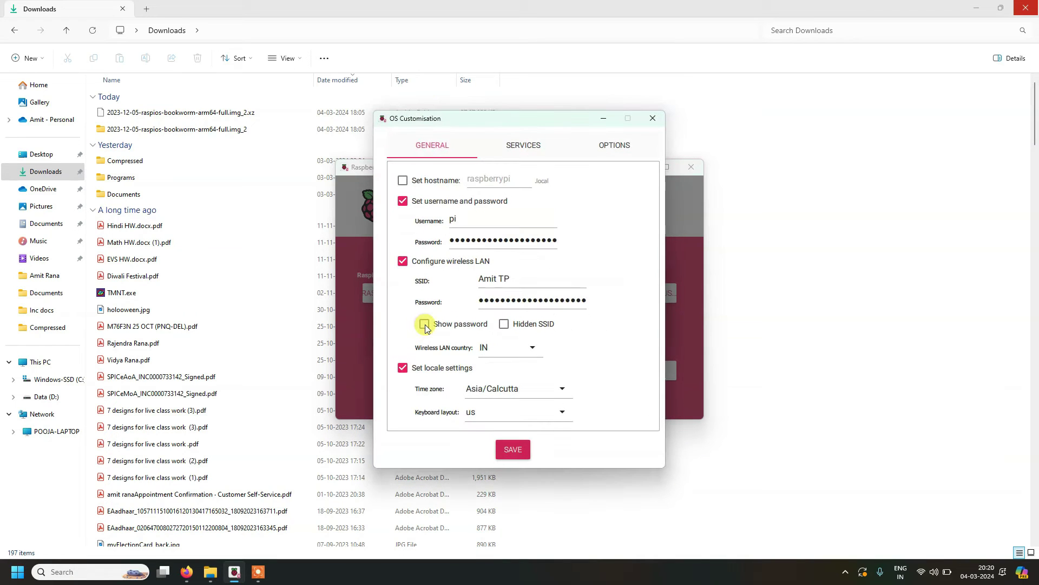
Step: Enable the hostname, set it to pi, and replace the login password with a new one
left_click(431, 186)
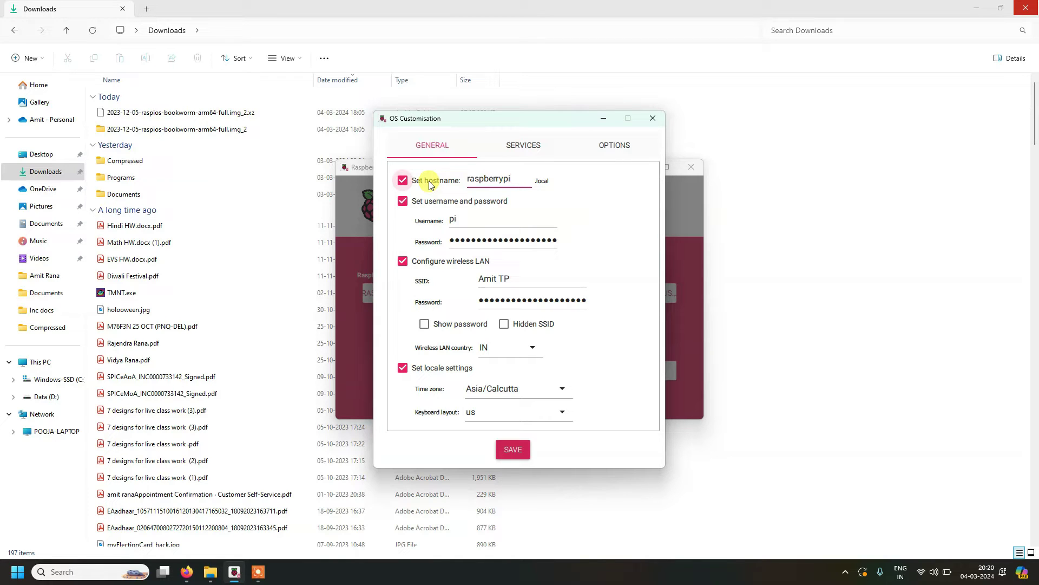
double_click(515, 180)
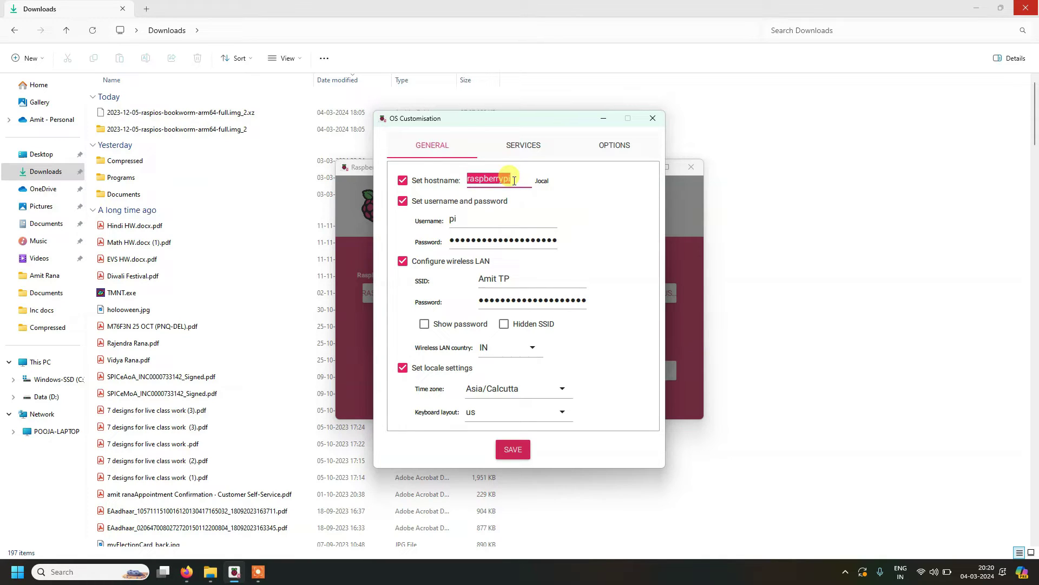
type("pi")
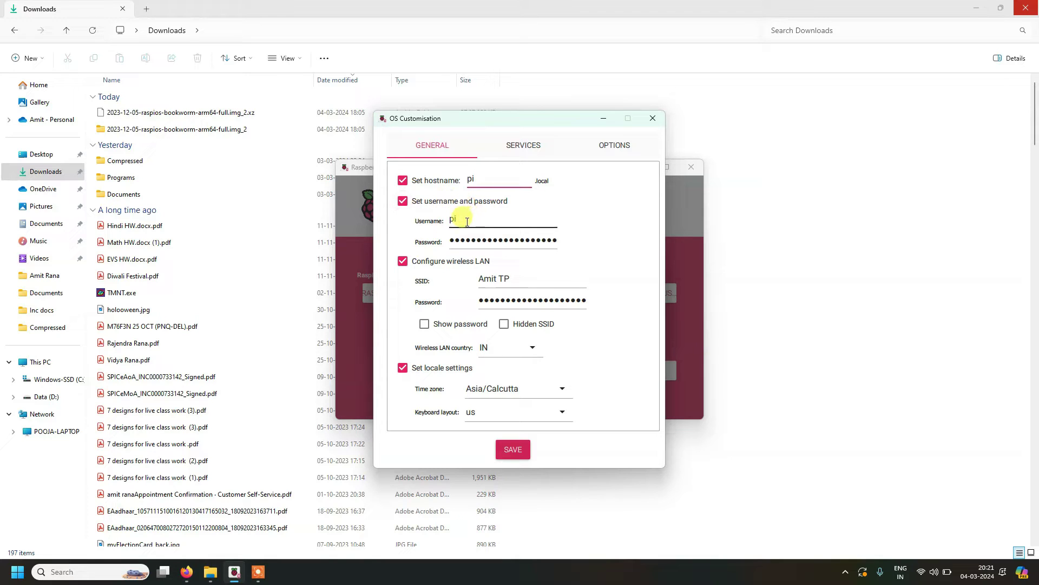
double_click(478, 242)
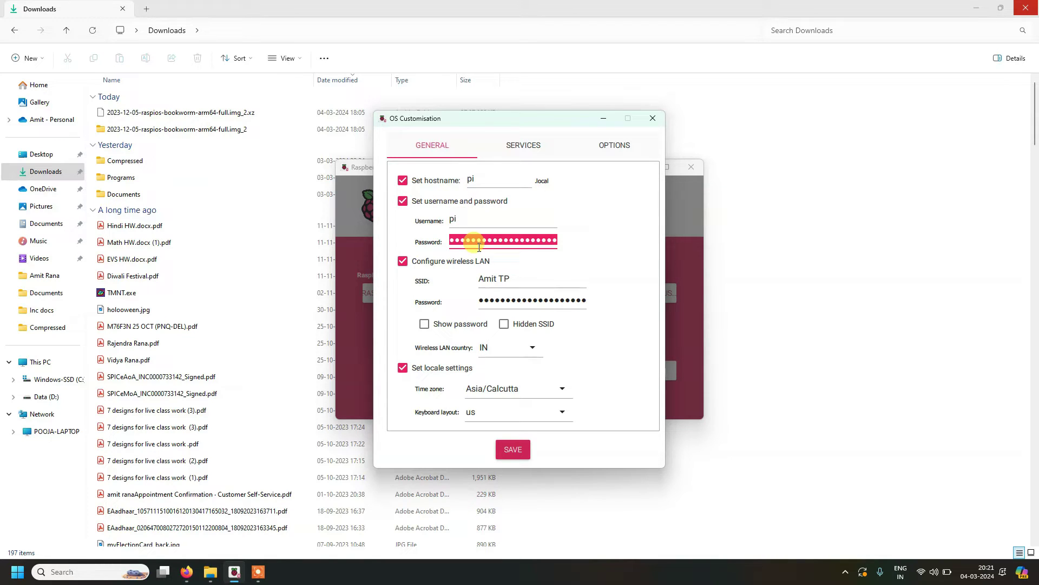
type("pi")
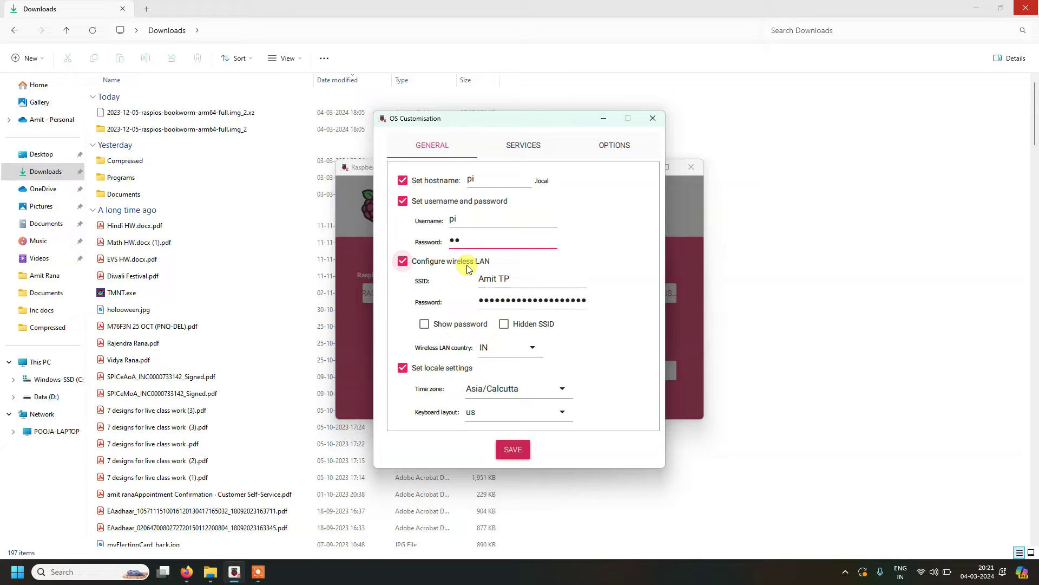
Step: Review the wireless LAN network name and password fields
left_click(497, 276)
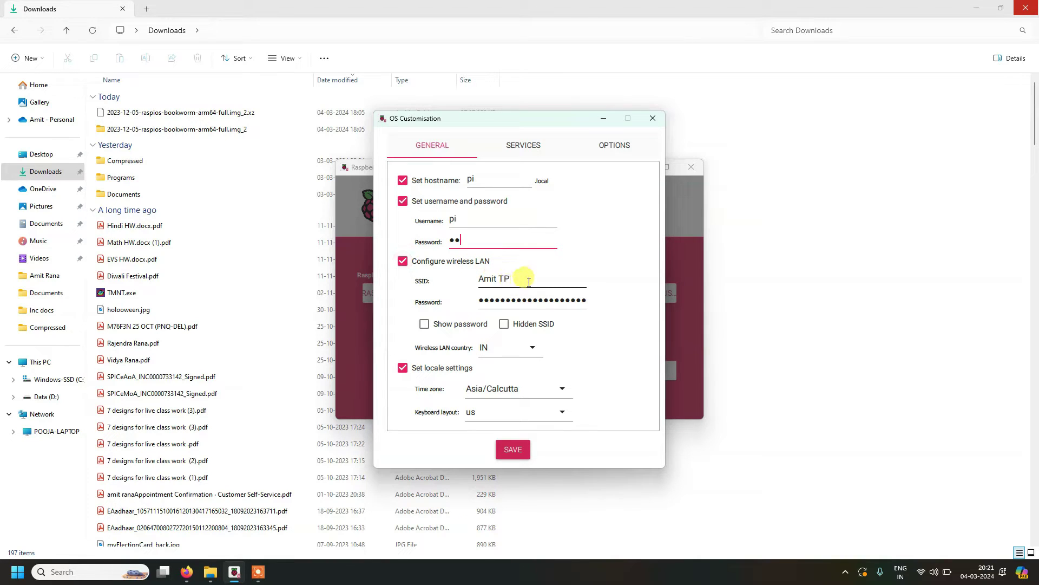
left_click(532, 301)
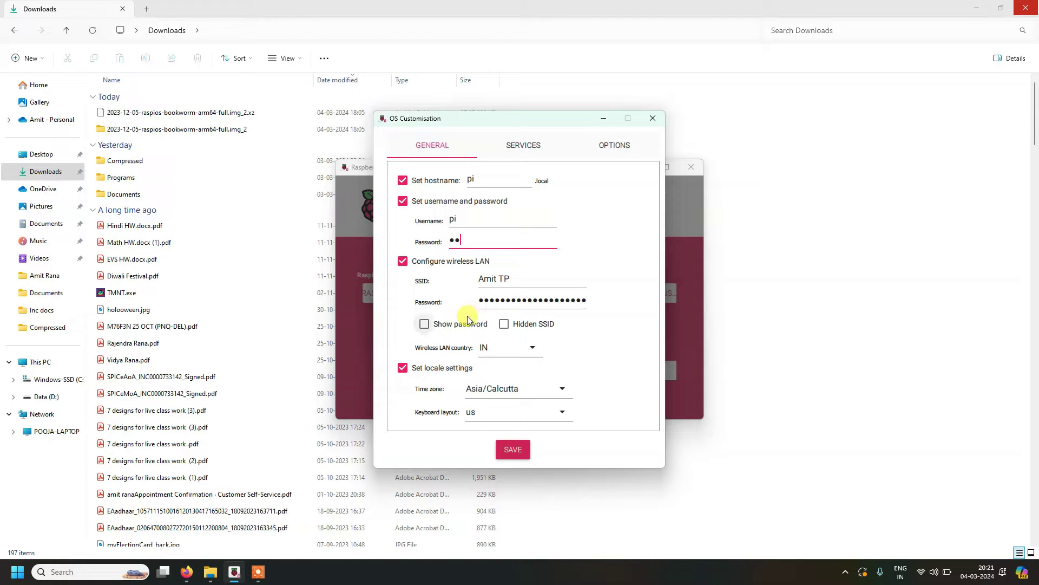
left_click(528, 274)
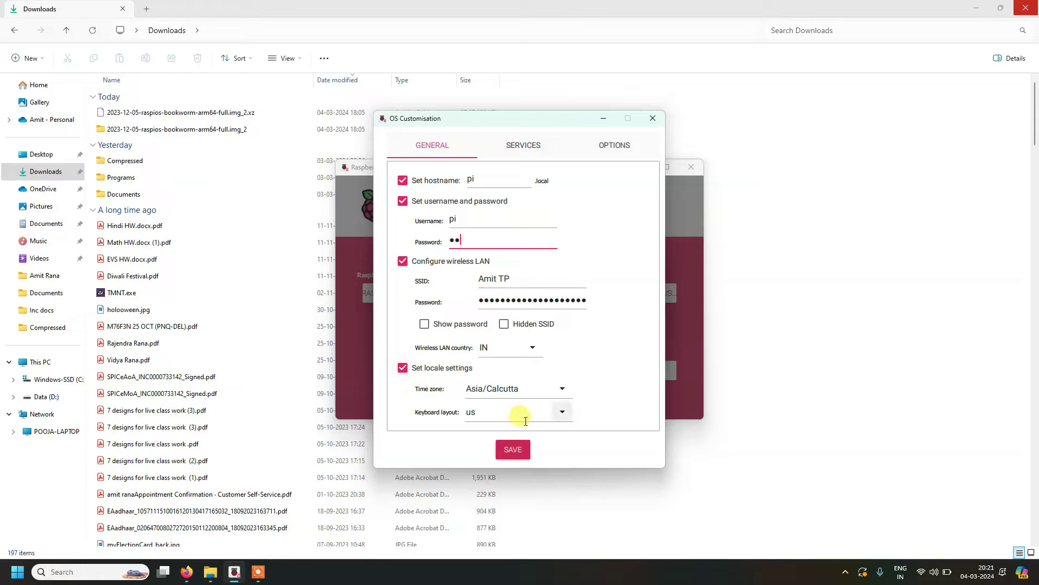
left_click(538, 149)
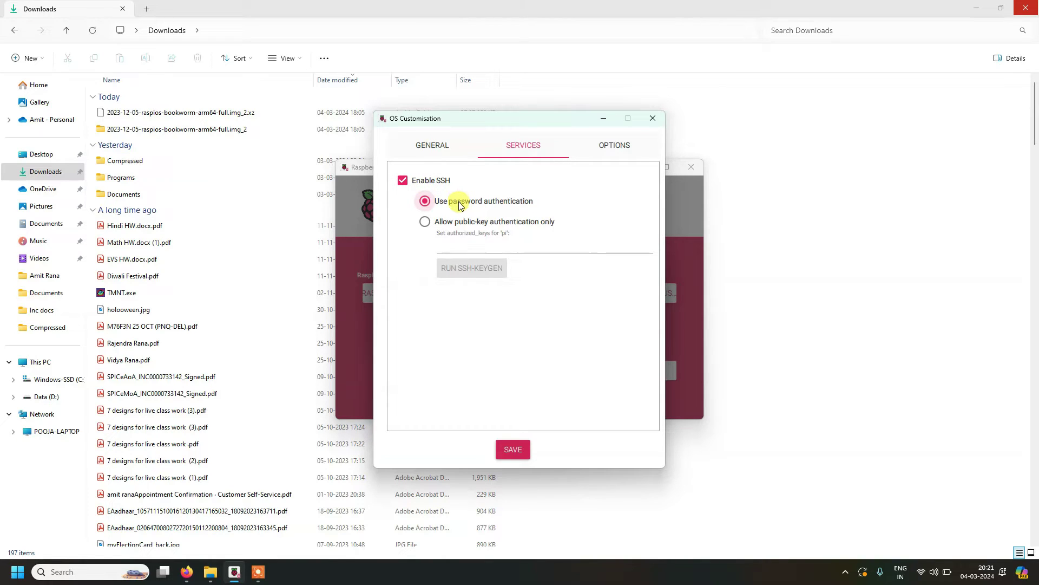
left_click(440, 149)
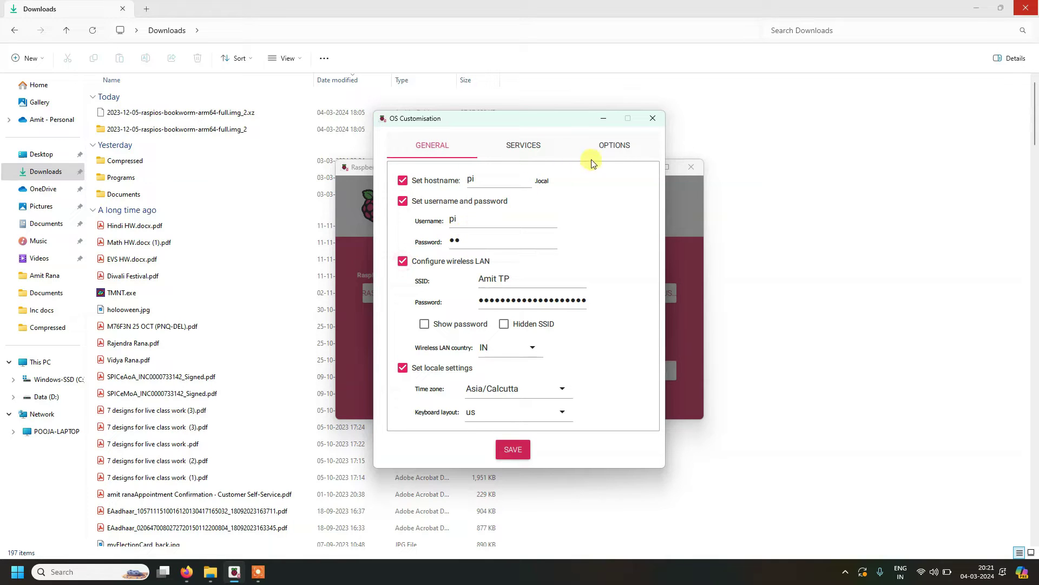
left_click(609, 151)
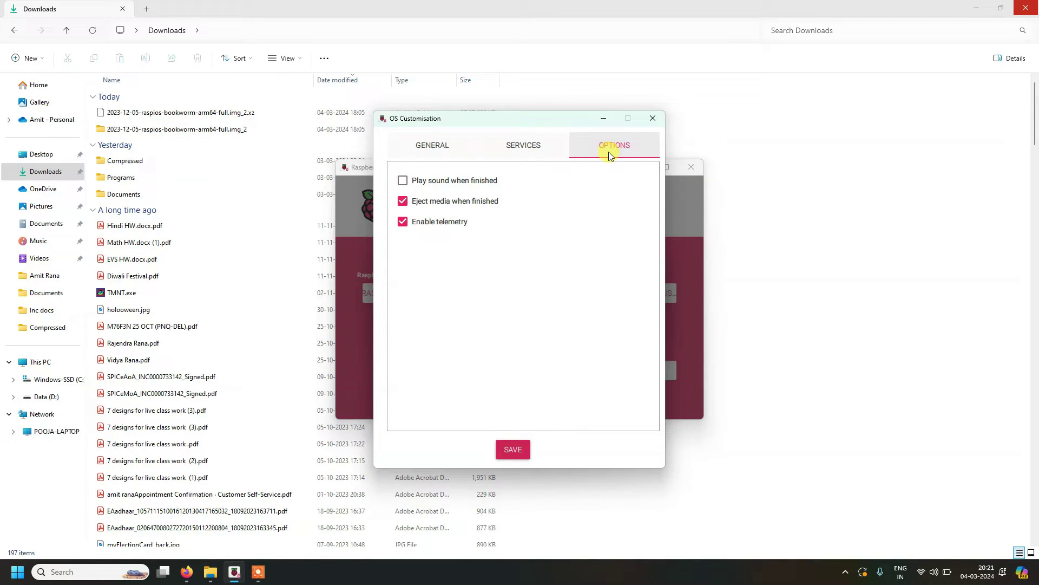
left_click(424, 149)
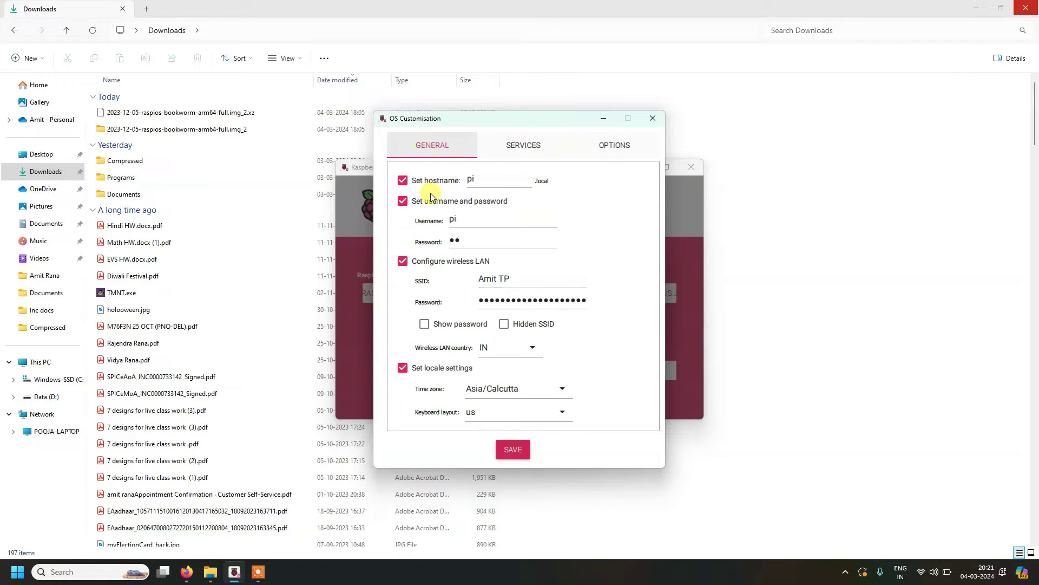
Step: Save and apply the customisation, confirm the erase, write the image, and skip verification
left_click(509, 451)
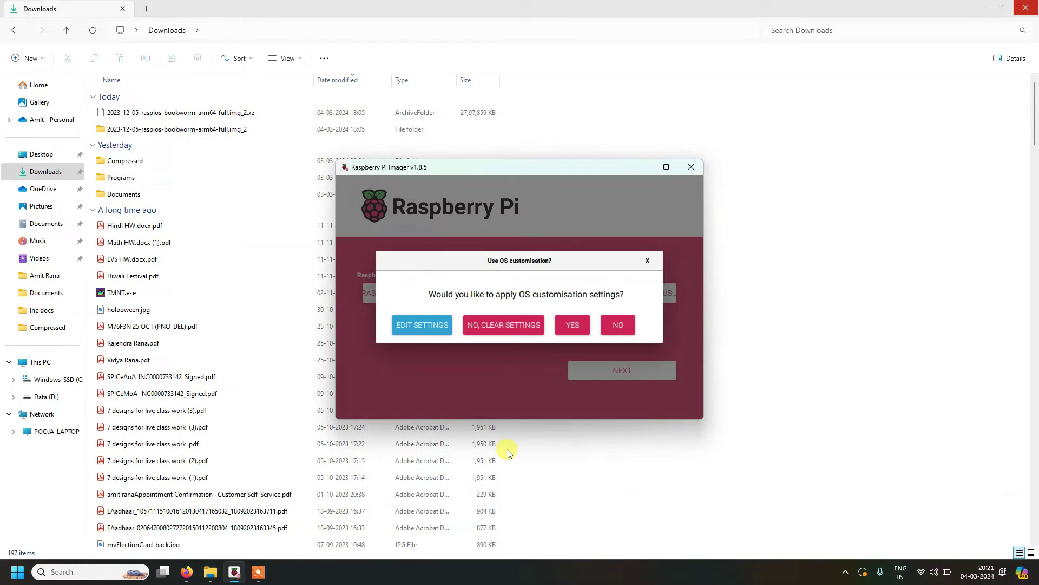
left_click(573, 327)
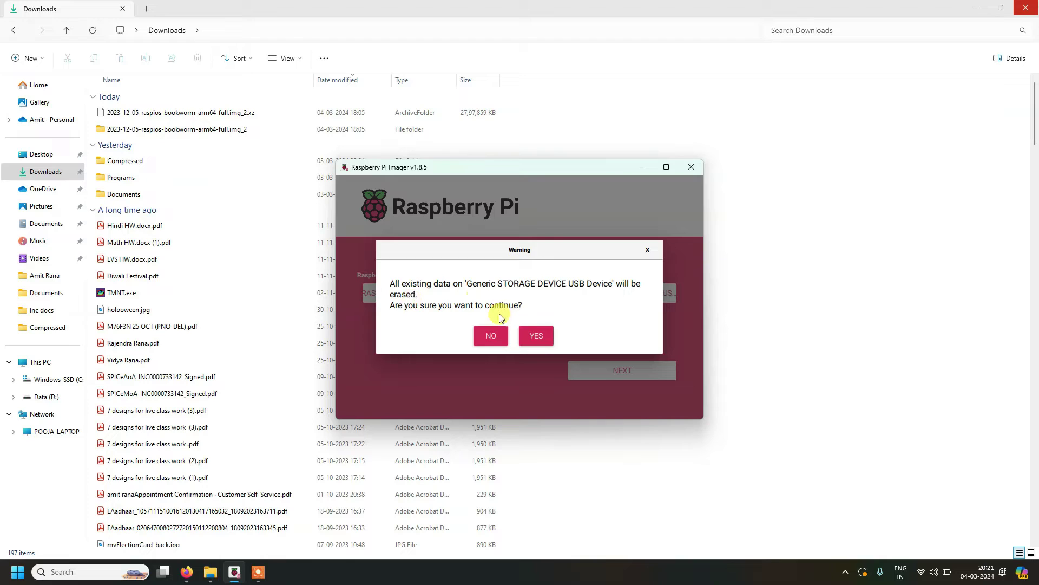
left_click(532, 337)
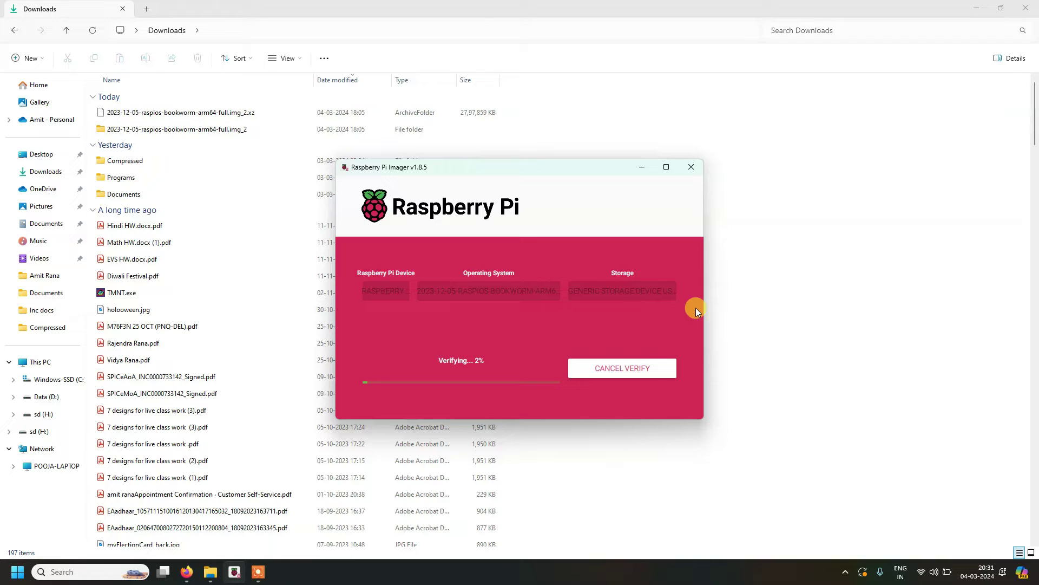
left_click(619, 370)
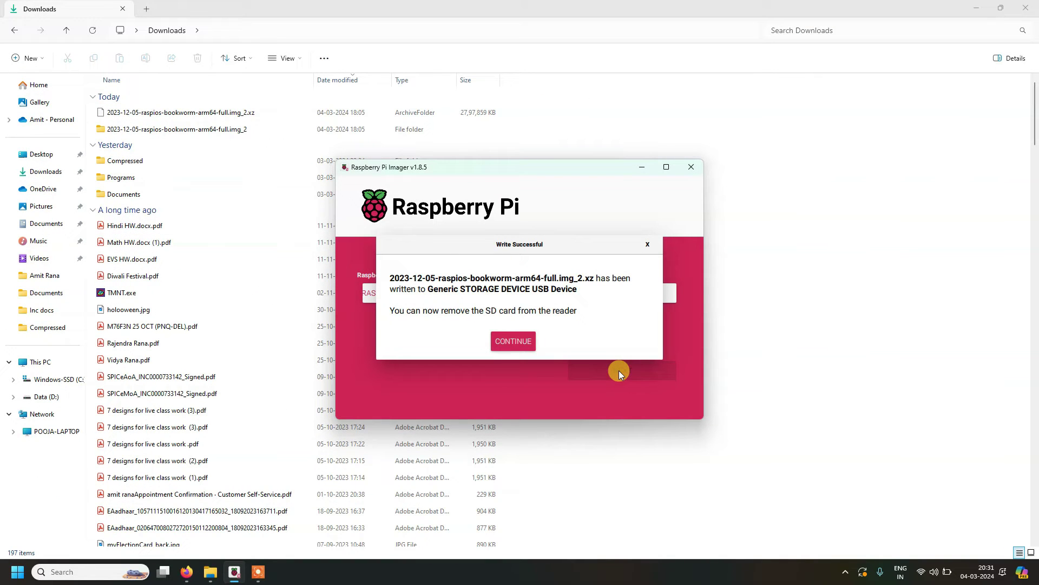
left_click(507, 342)
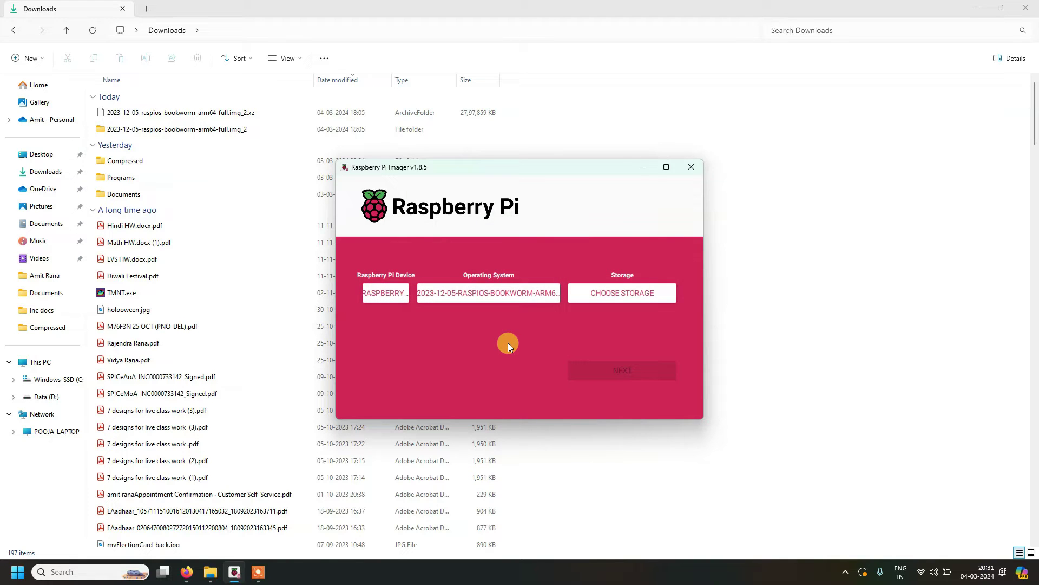
Step: Close Raspberry Pi Imager and the Downloads window, then scroll up the Firefox OS images page
left_click(691, 166)
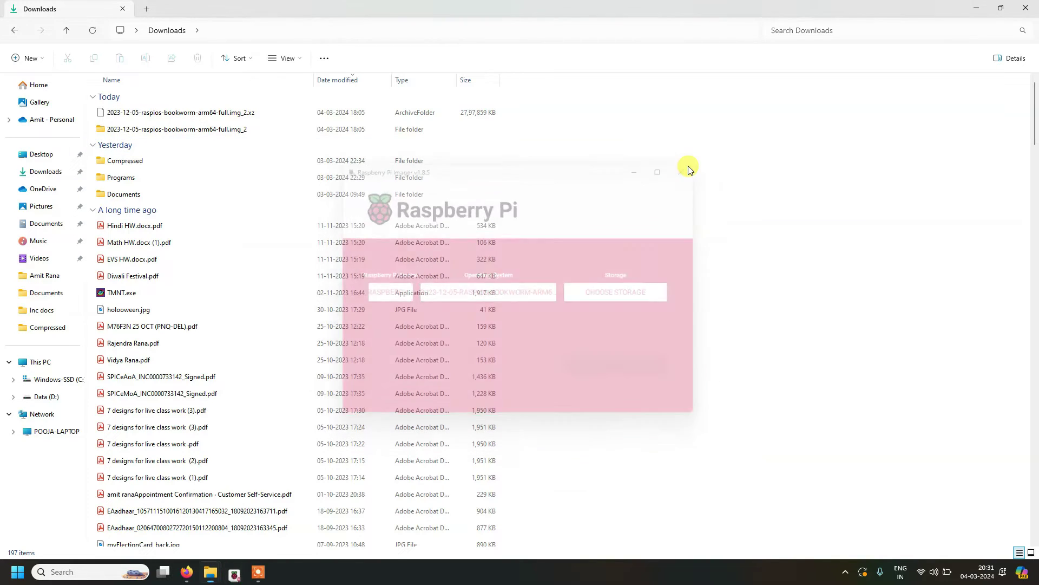
left_click(1030, 5)
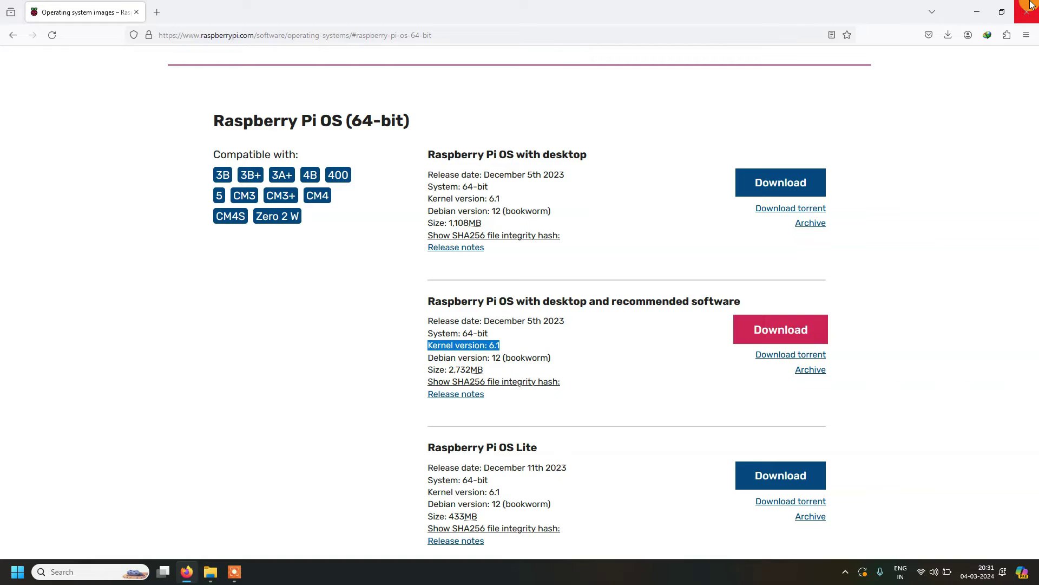
scroll(638, 179, "up", 12)
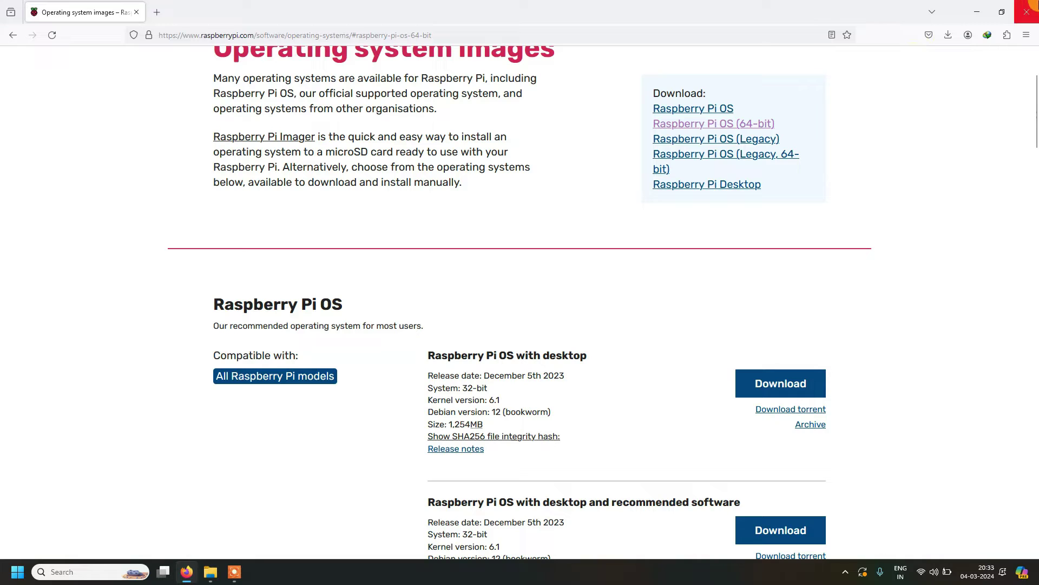
Step: Search Google for 'angry IP scanner' and open the angryip.org result in its own tab
left_click(163, 12)
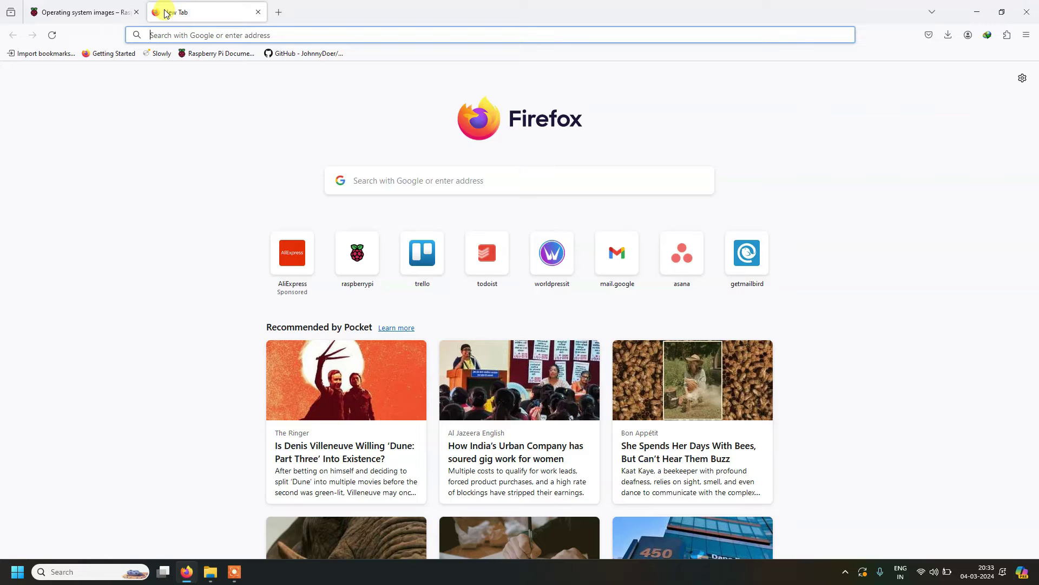
type("angry IP ")
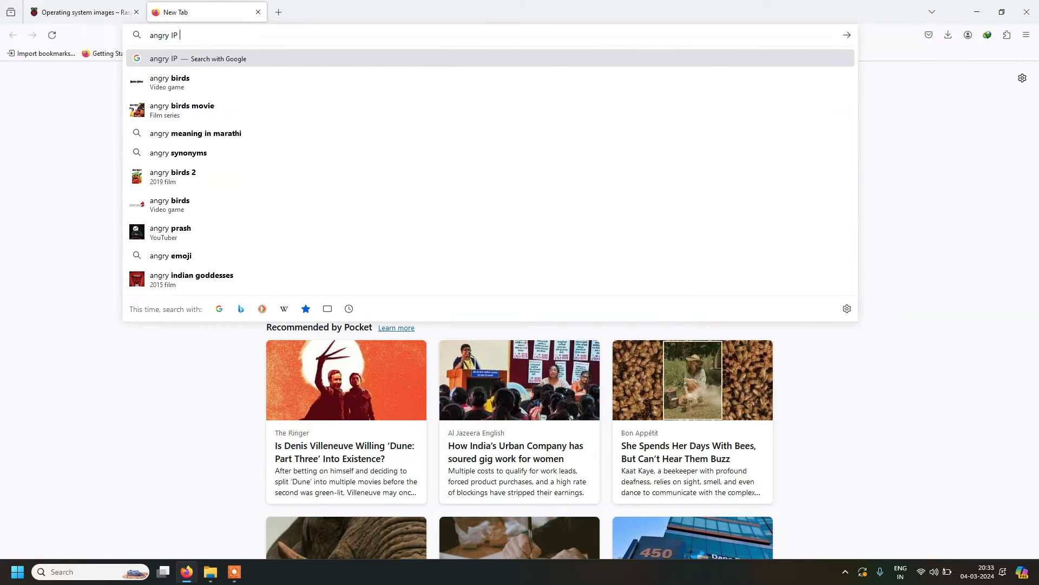
type("scanner")
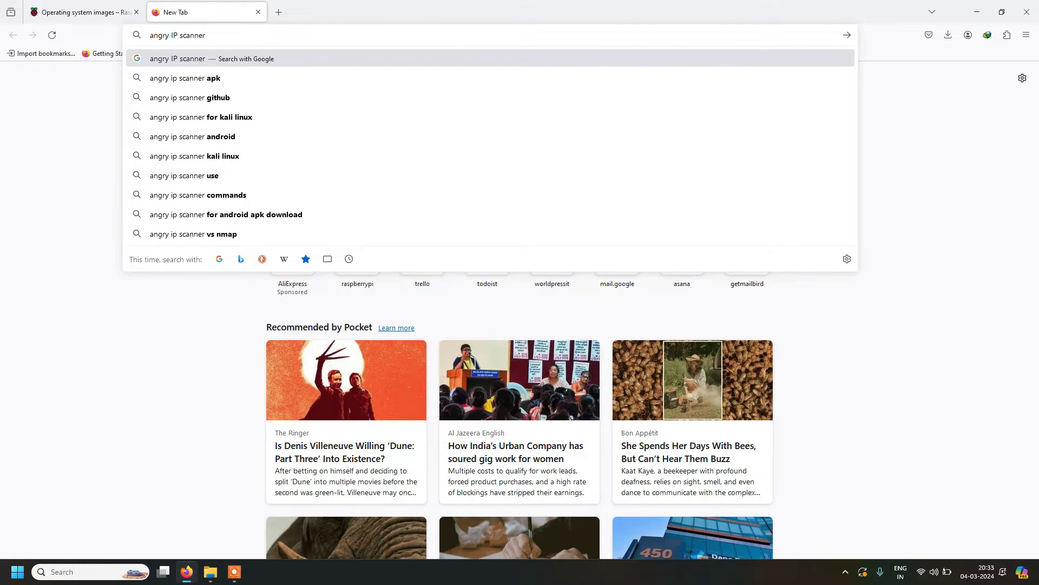
key("Return")
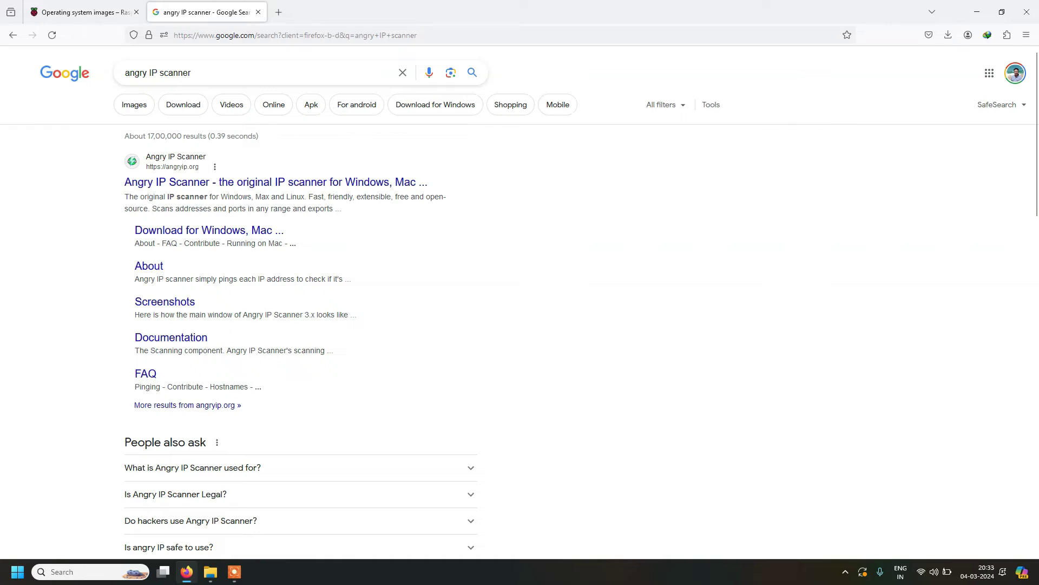
right_click(242, 190)
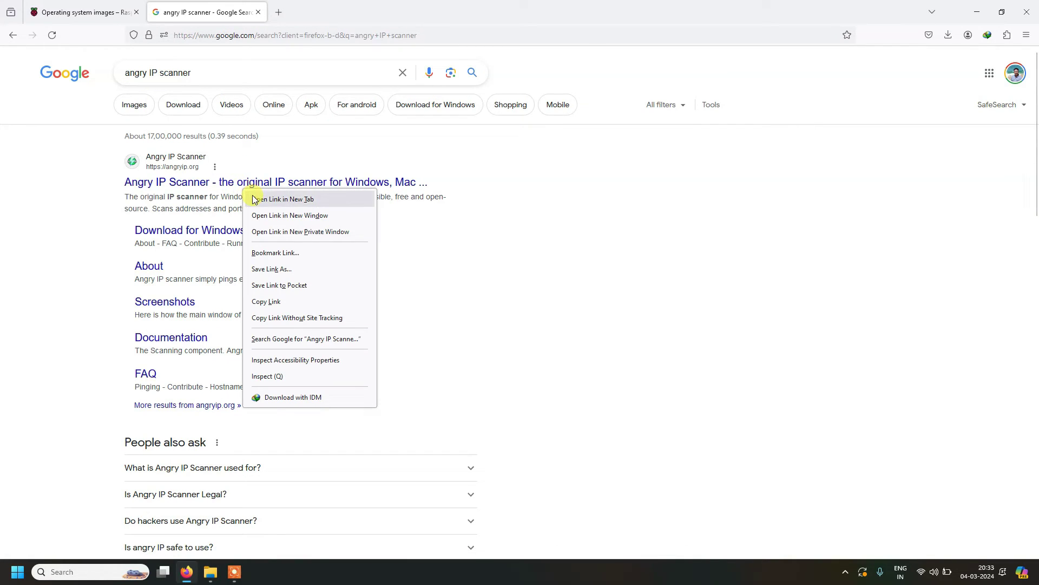
left_click(253, 198)
left_click(331, 5)
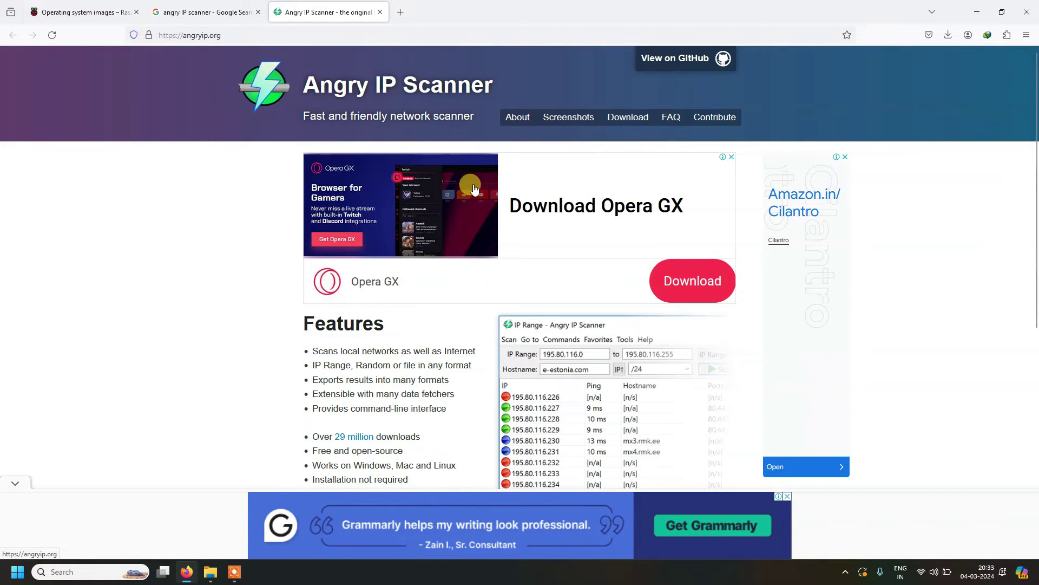
scroll(436, 292, "down", 7)
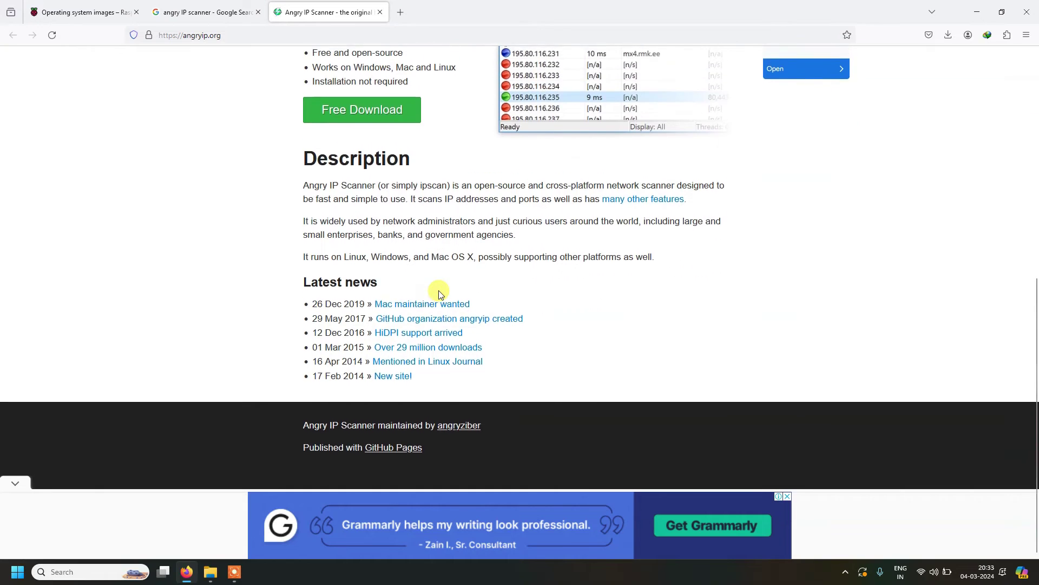
scroll(436, 290, "up", 7)
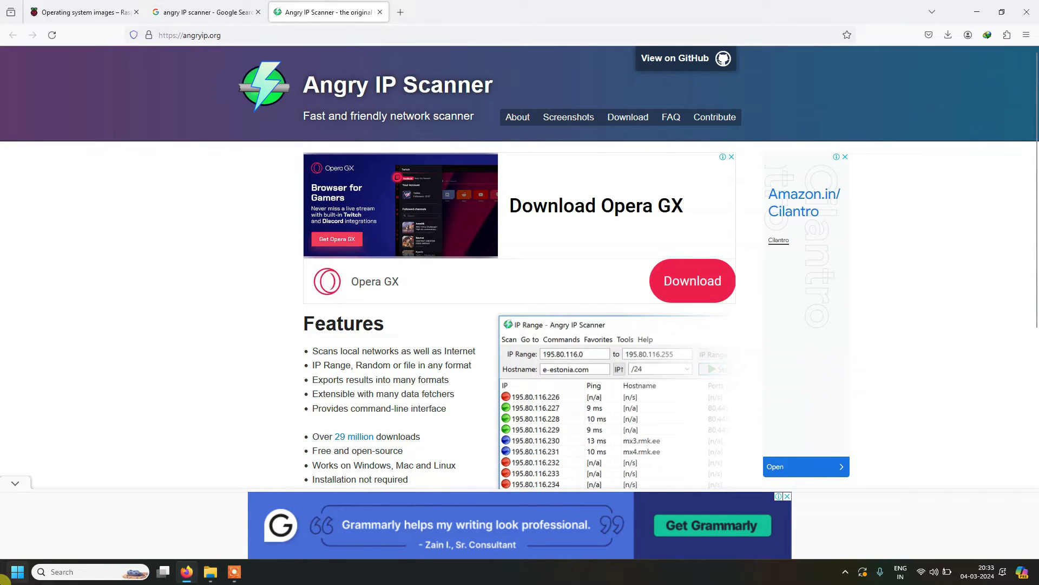
Step: Search the Start menu for 'angry' to launch Angry IP Scanner
left_click(10, 575)
type("a")
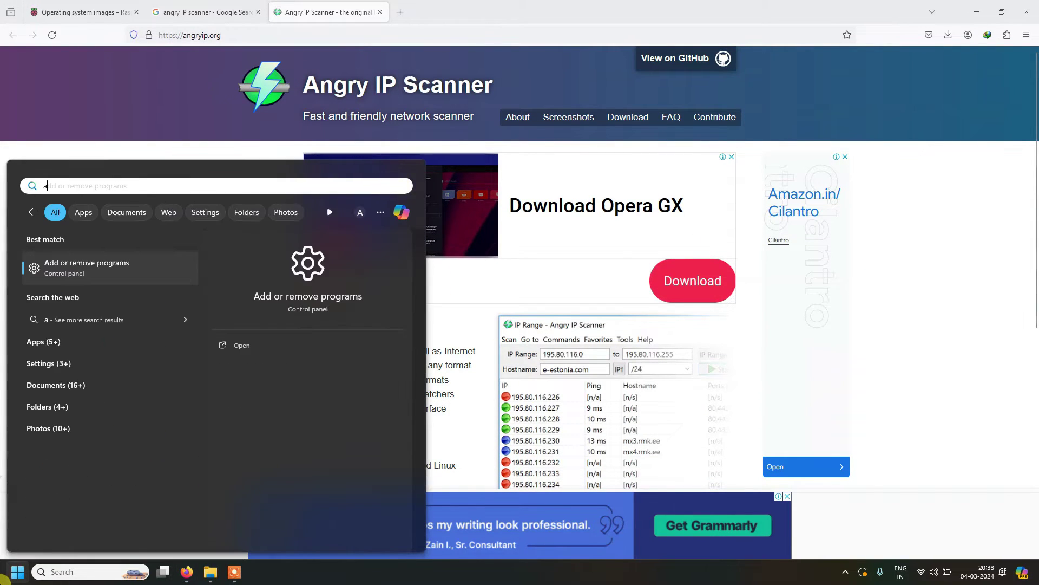
type("ngry")
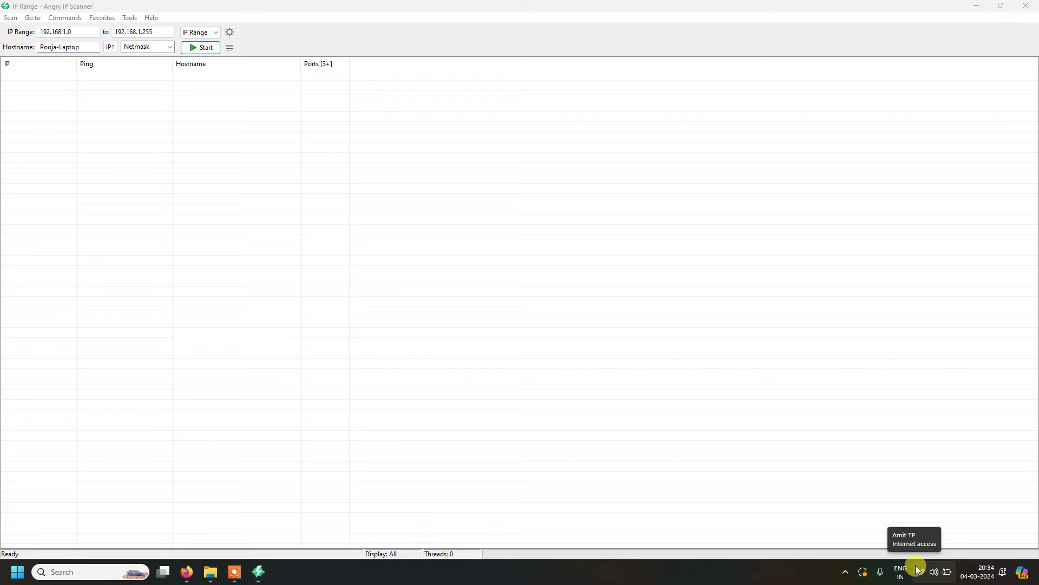
Step: Run ipconfig in Command Prompt, read IPv4 192.168.1.14 and gateway 192.168.1.1, then close it
left_click(19, 579)
type("cmd")
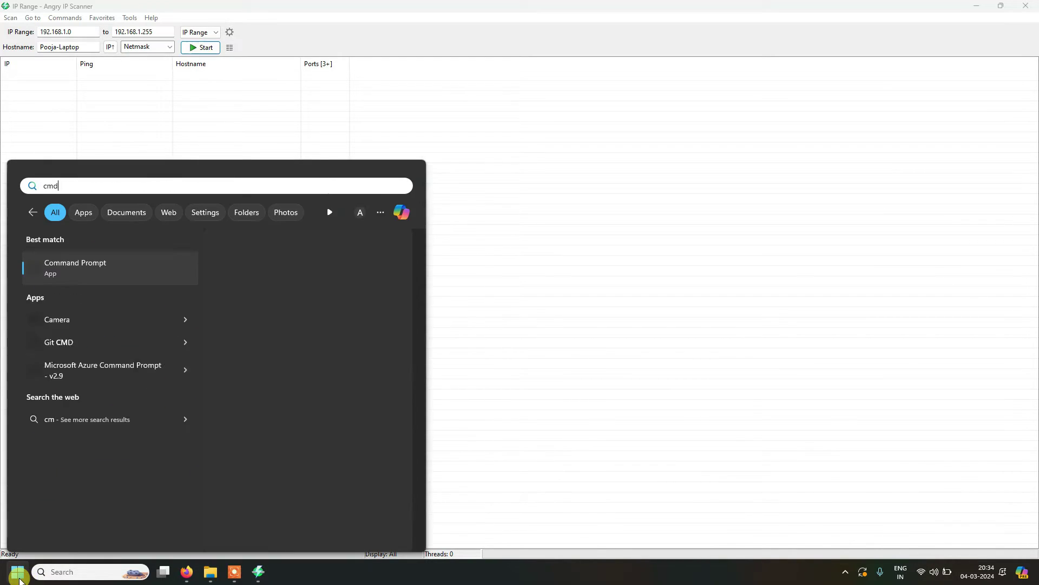
key("Return")
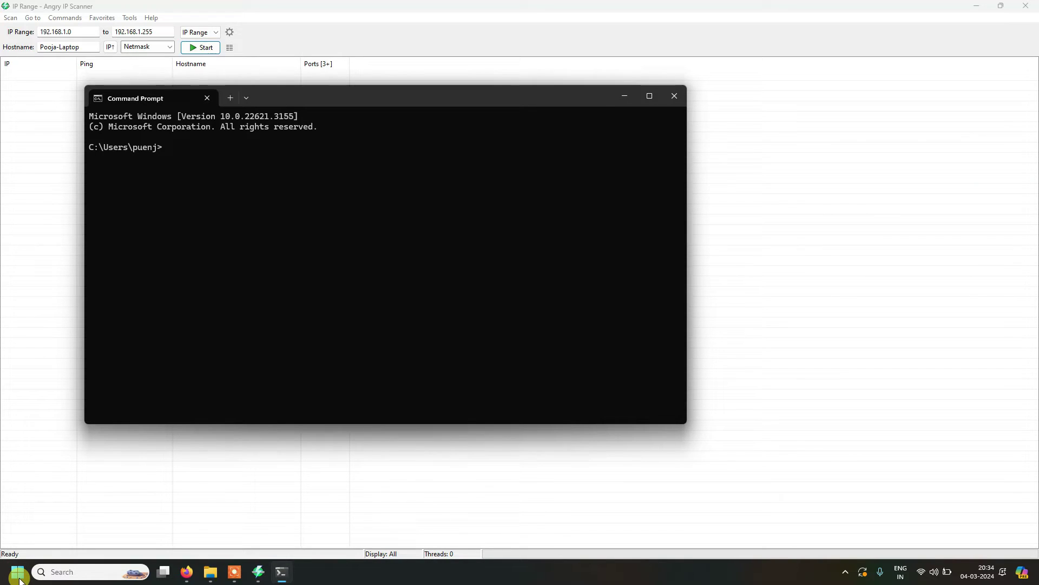
type("ipconfig")
key("Return")
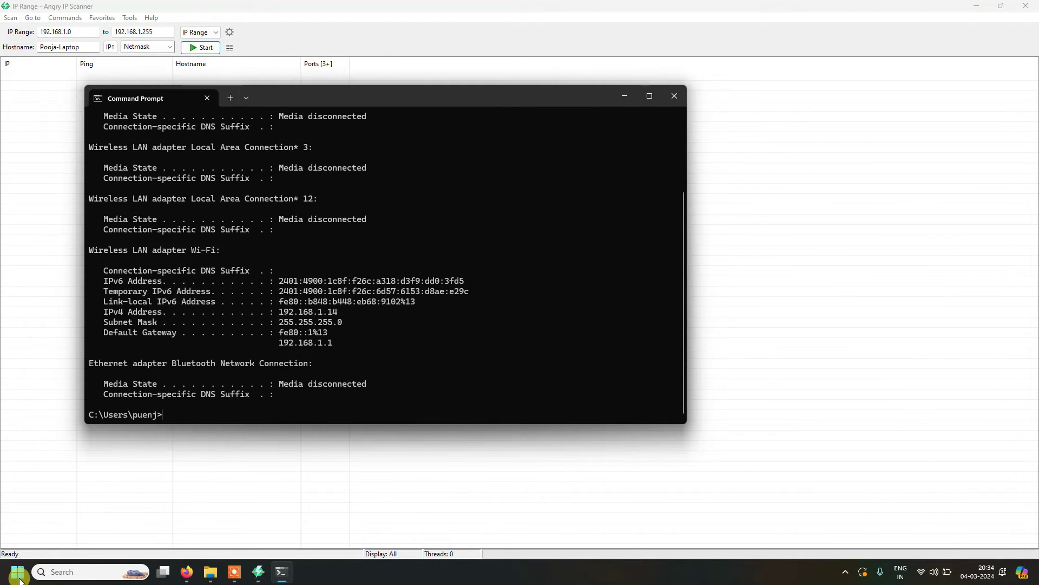
scroll(340, 272, "up", 3)
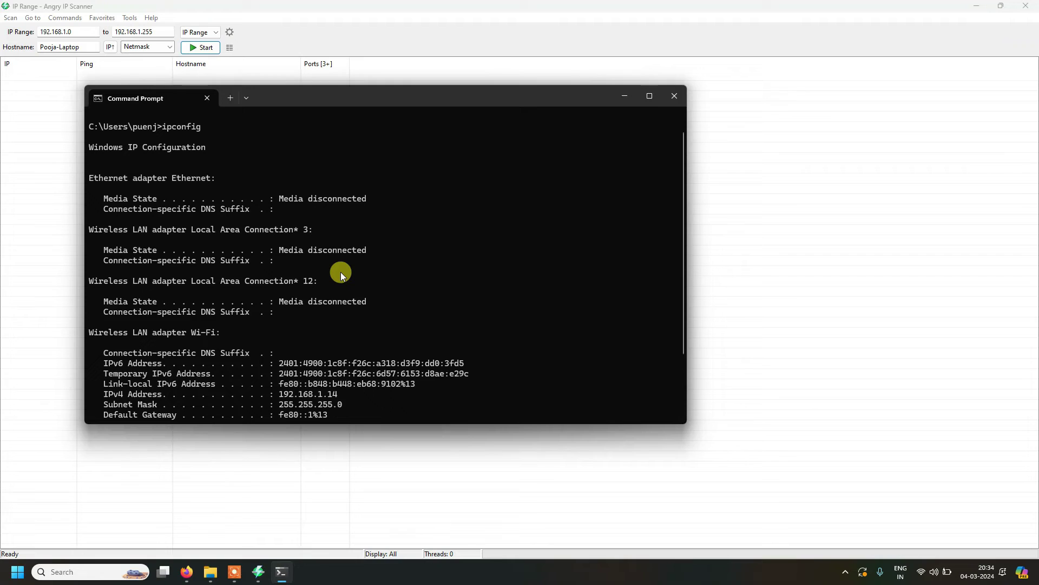
scroll(340, 272, "down", 1)
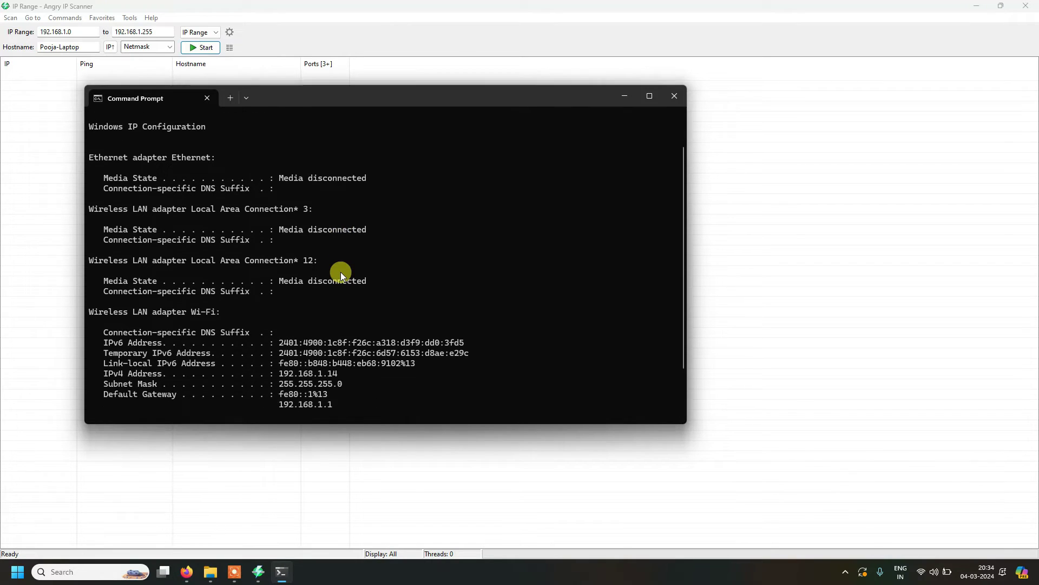
scroll(340, 271, "down", 1)
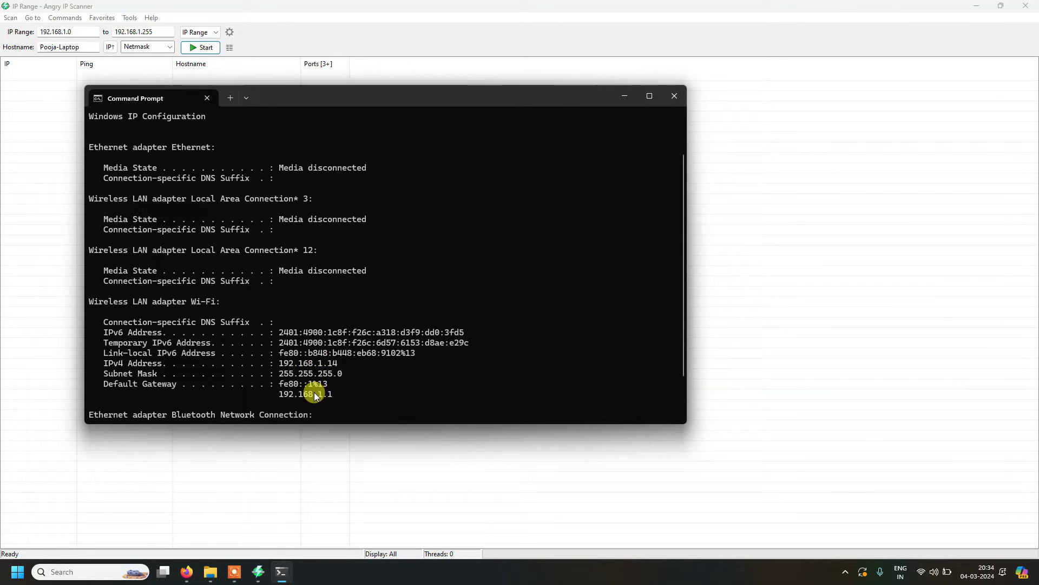
left_click(674, 96)
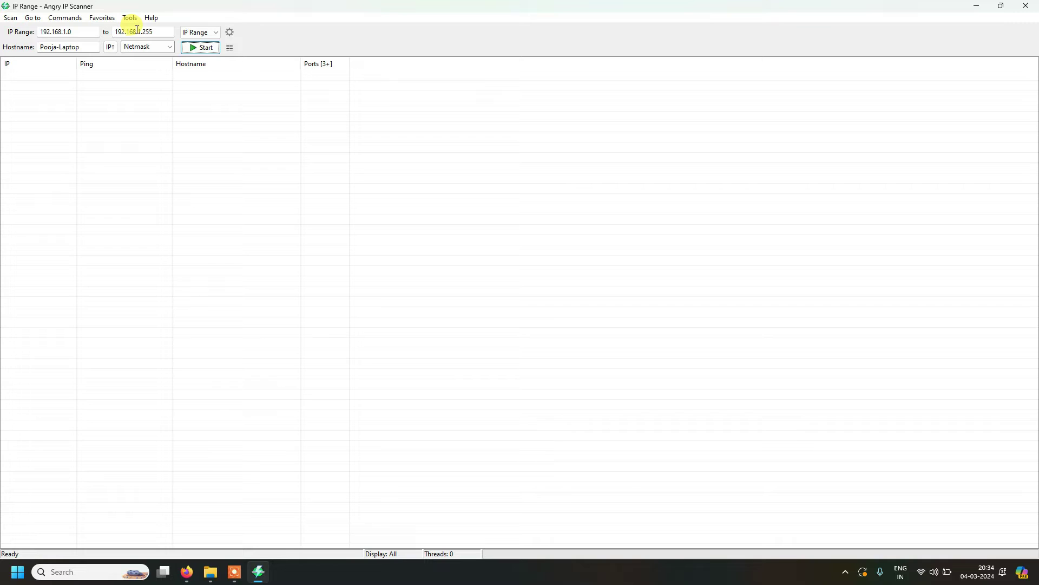
Step: Scan 192.168.1.0–192.168.1.255, find the Pi at 192.168.1.17, and close the statistics summary
left_click(197, 48)
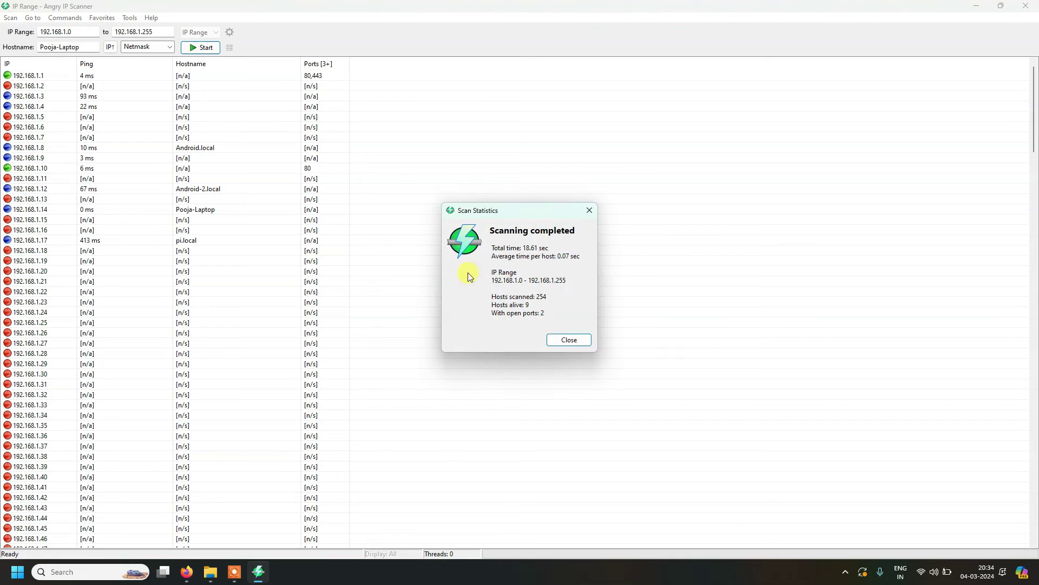
left_click(570, 340)
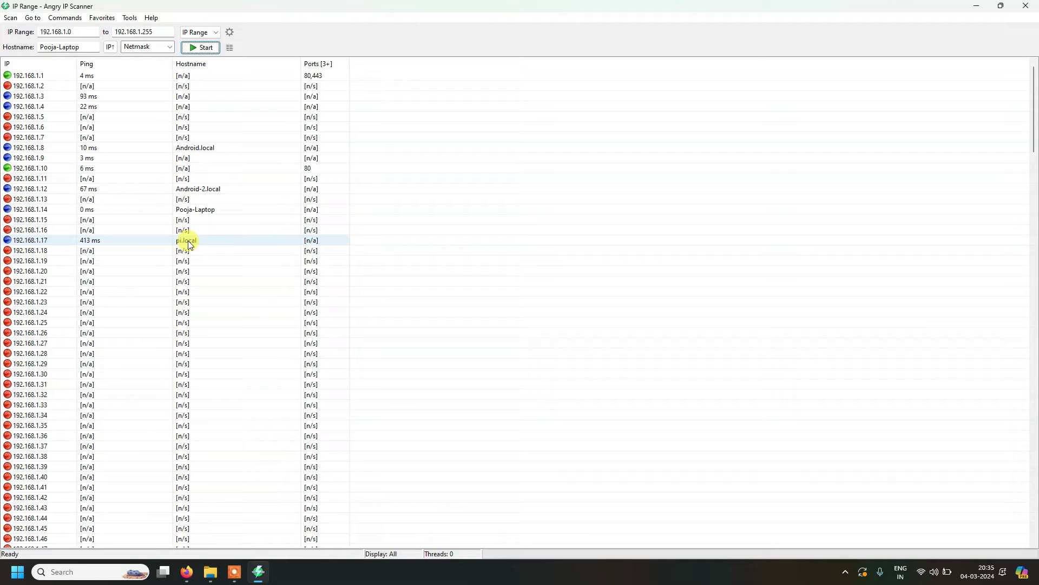
Step: Search for 'putty' in a new Firefox tab and reach the PuTTY 0.80 download page
left_click(187, 570)
left_click(393, 18)
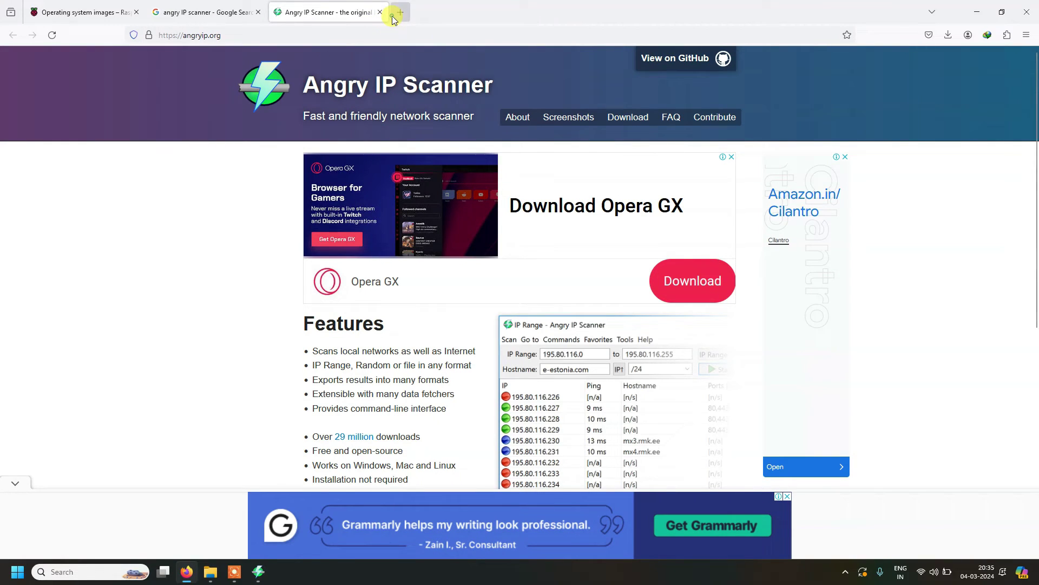
type("putty")
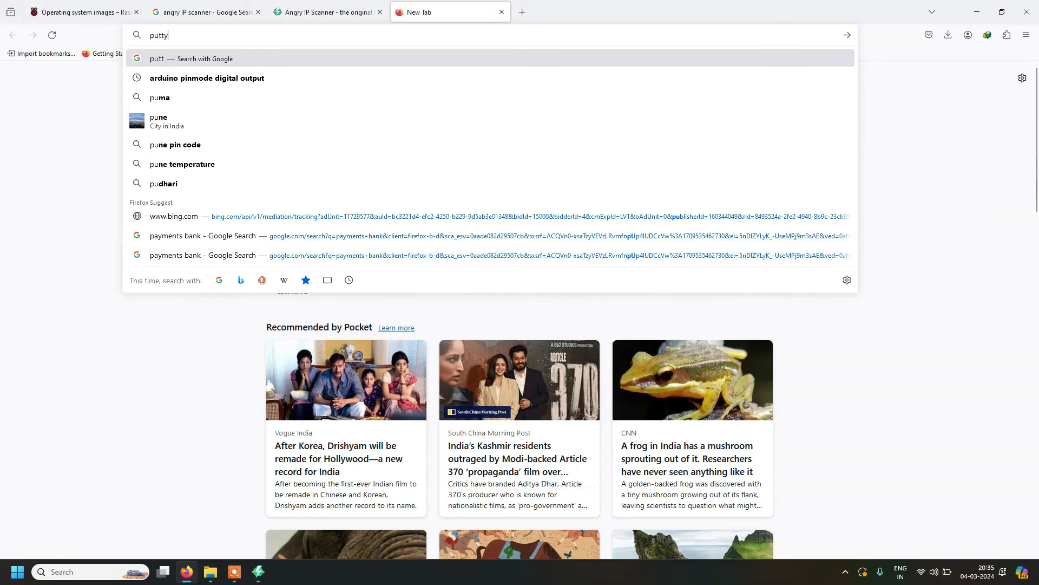
key("Return")
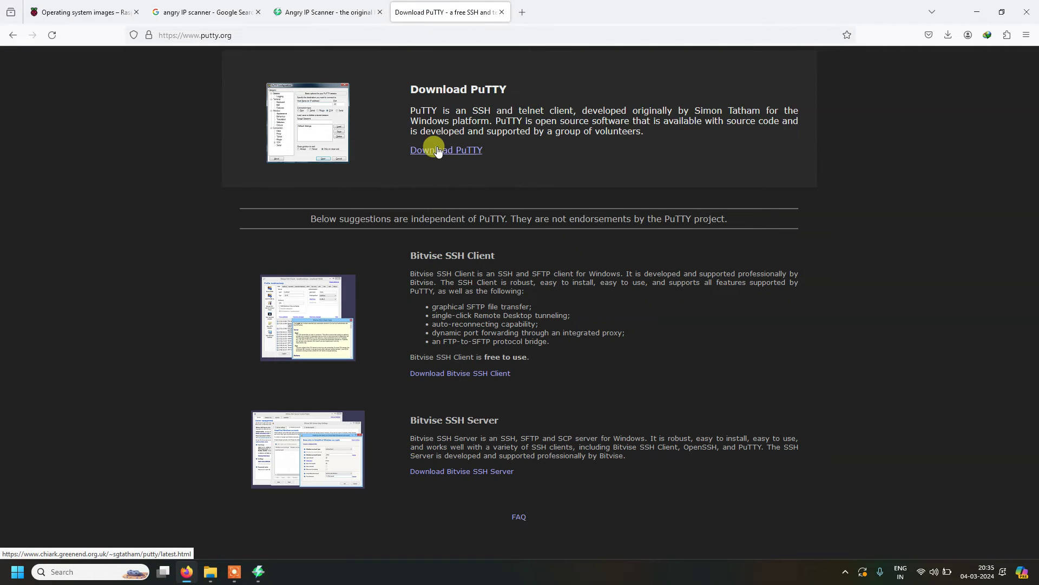
left_click(438, 151)
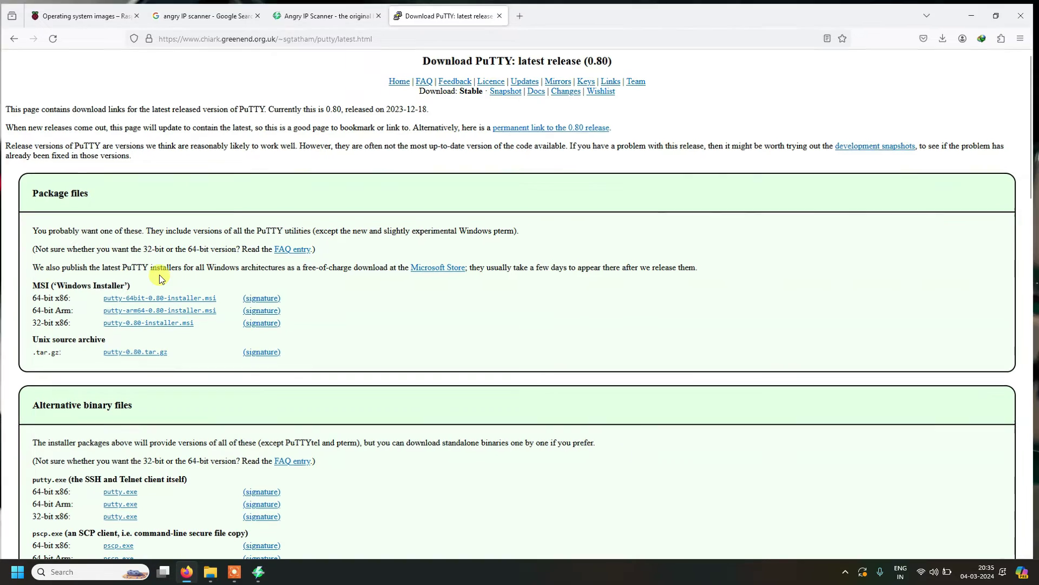
key("super+d")
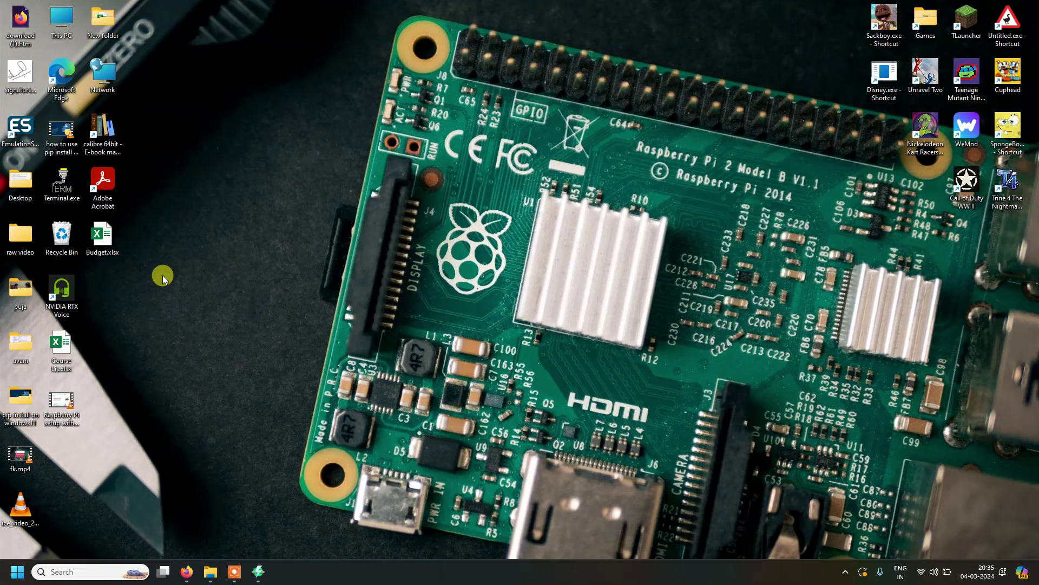
Step: Launch PuTTY and open an SSH connection to 192.168.1.17 on port 22
key("p")
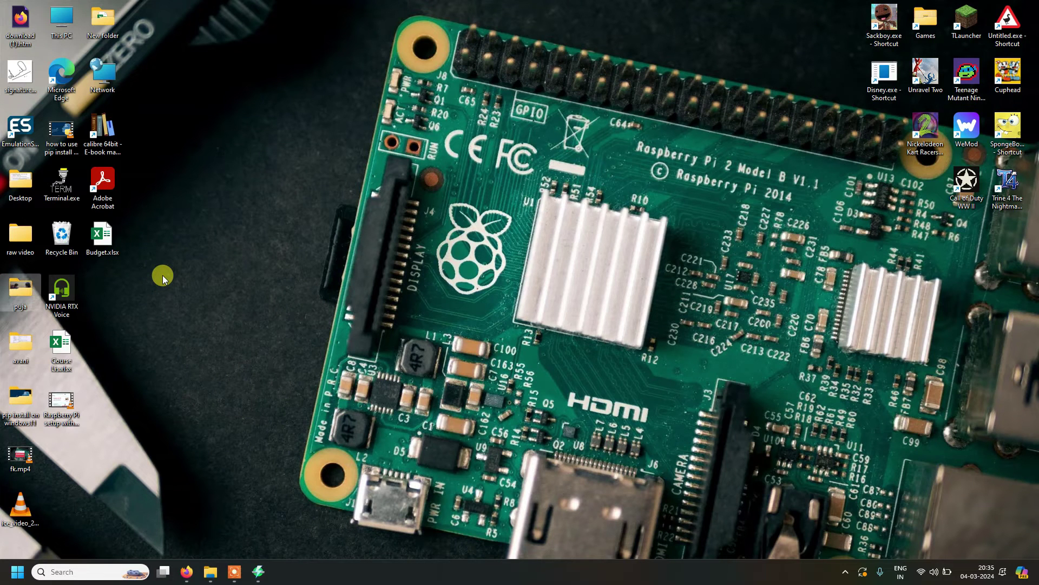
key("super")
type("pu")
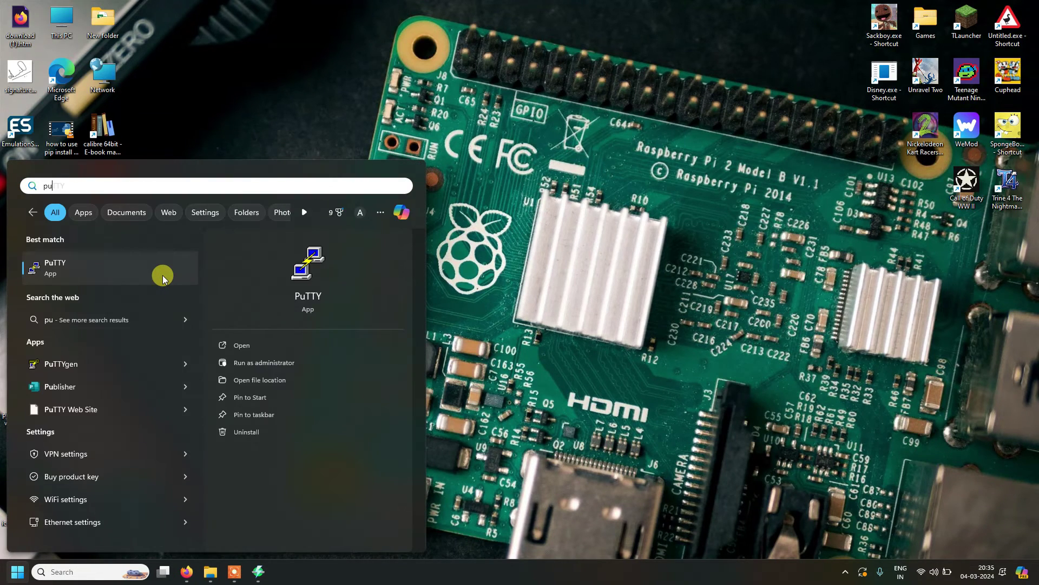
left_click(77, 275)
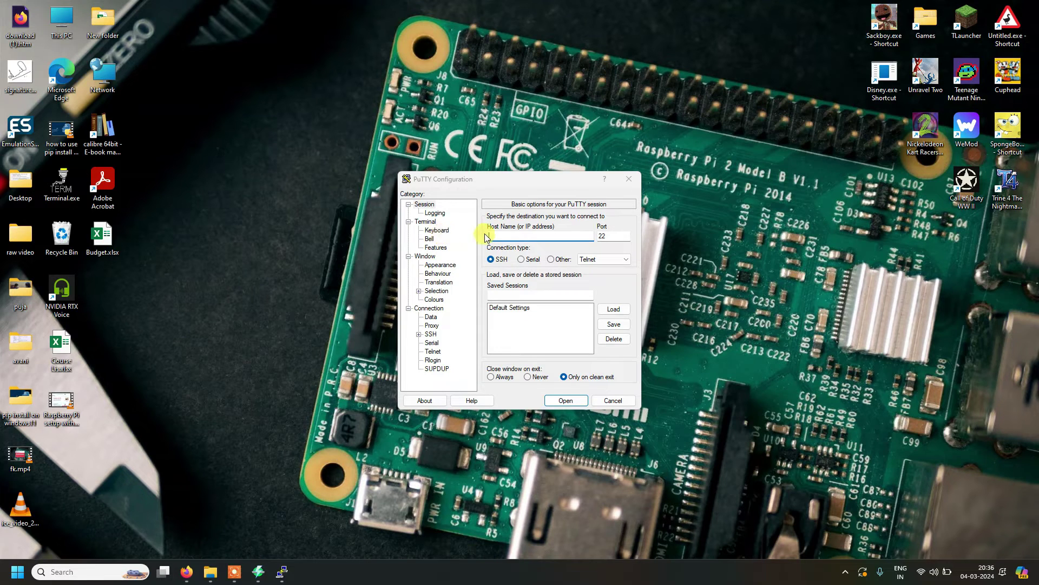
left_click(502, 236)
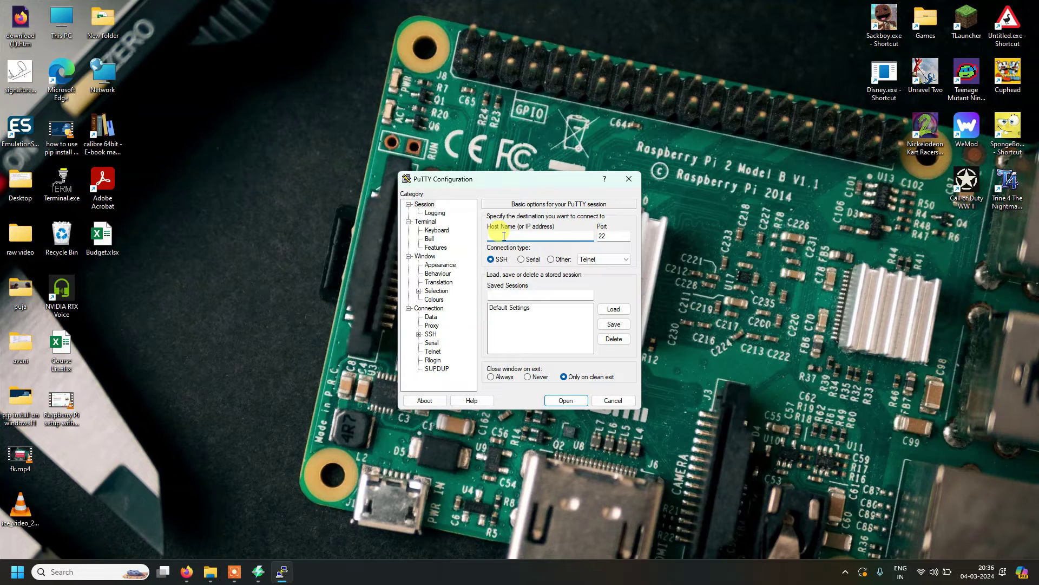
type("192.168.1.17")
left_click(566, 400)
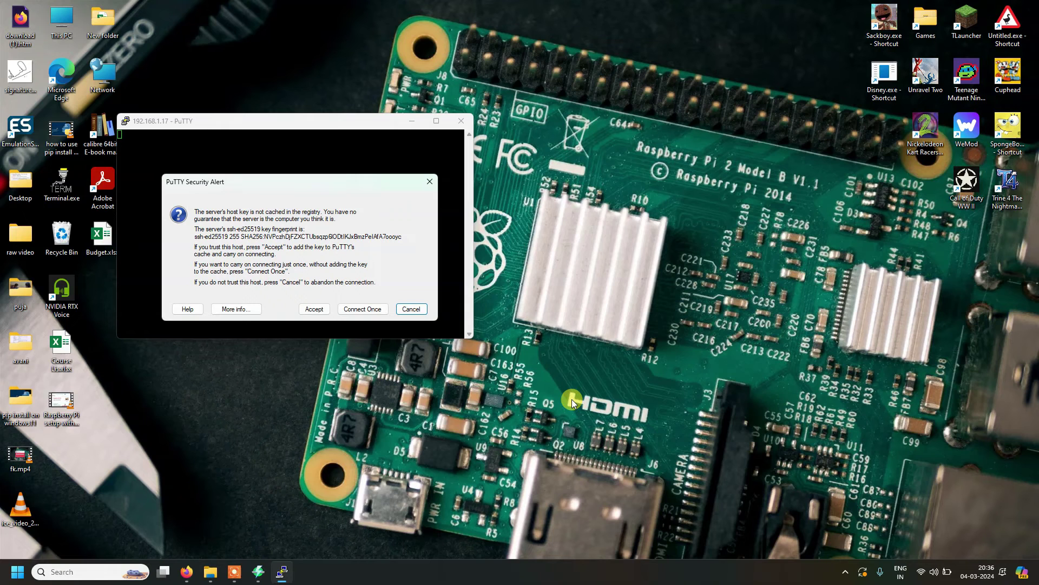
Step: Accept the Pi's host key, log in with the username and password, and maximize the terminal
left_click(316, 313)
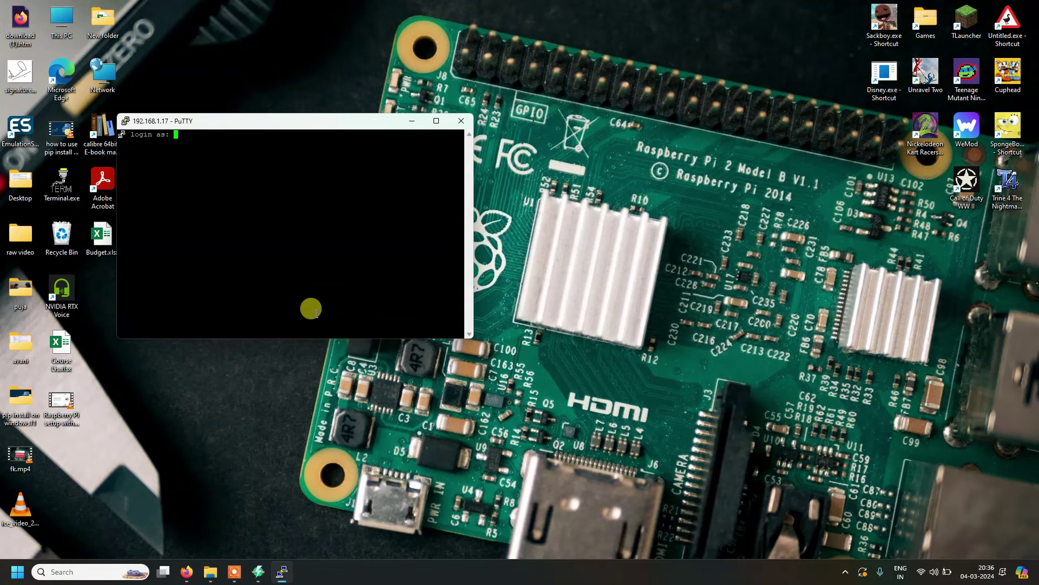
type("pi")
key("Return")
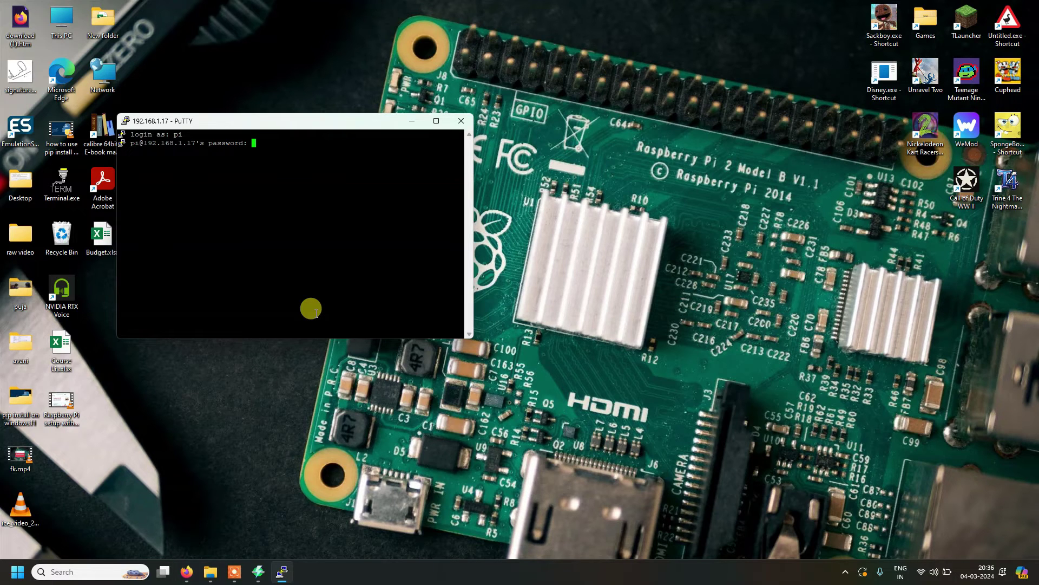
key("Return")
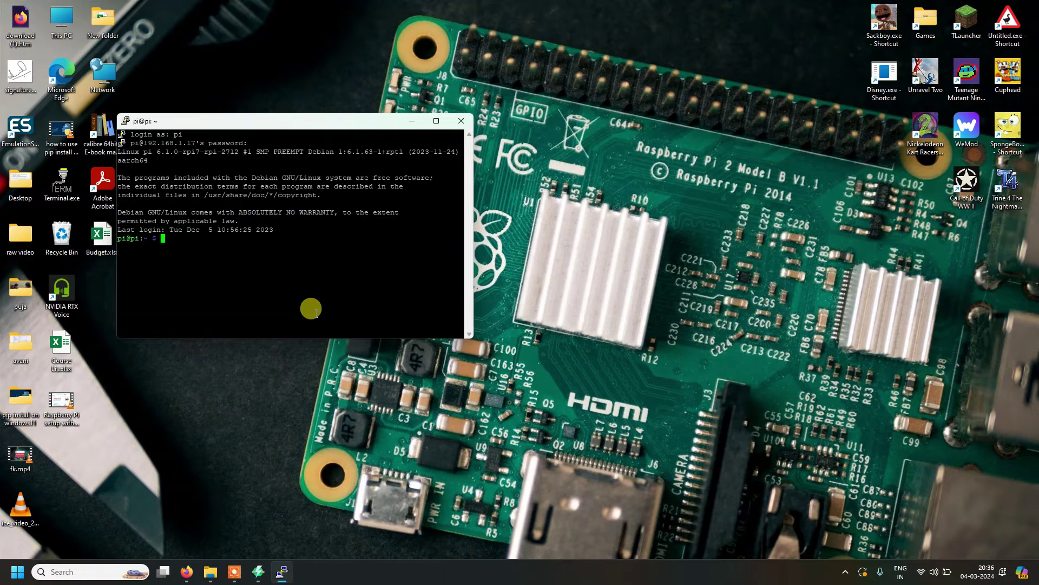
left_click(436, 121)
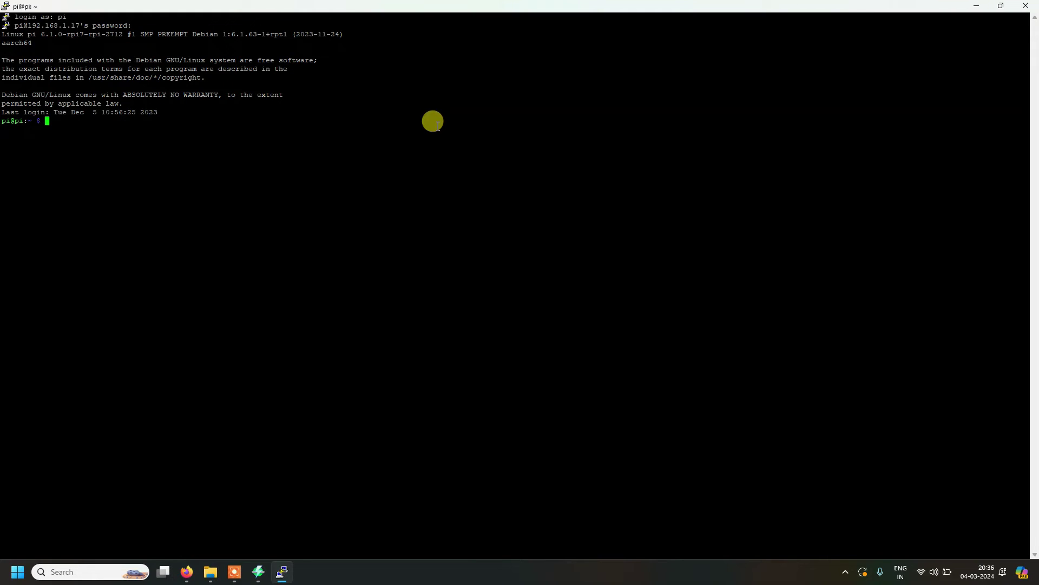
Step: Run sudo raspi-config and open 6 Advanced Options
type("sudo raspi-config")
key("Return")
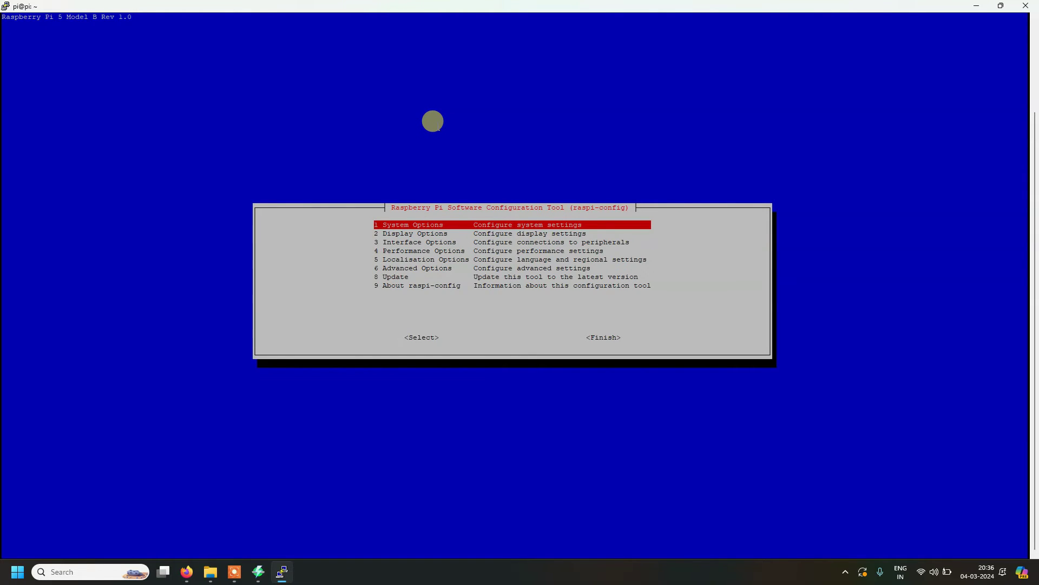
key("Down")
key("Down")
key("Down")
key("Down")
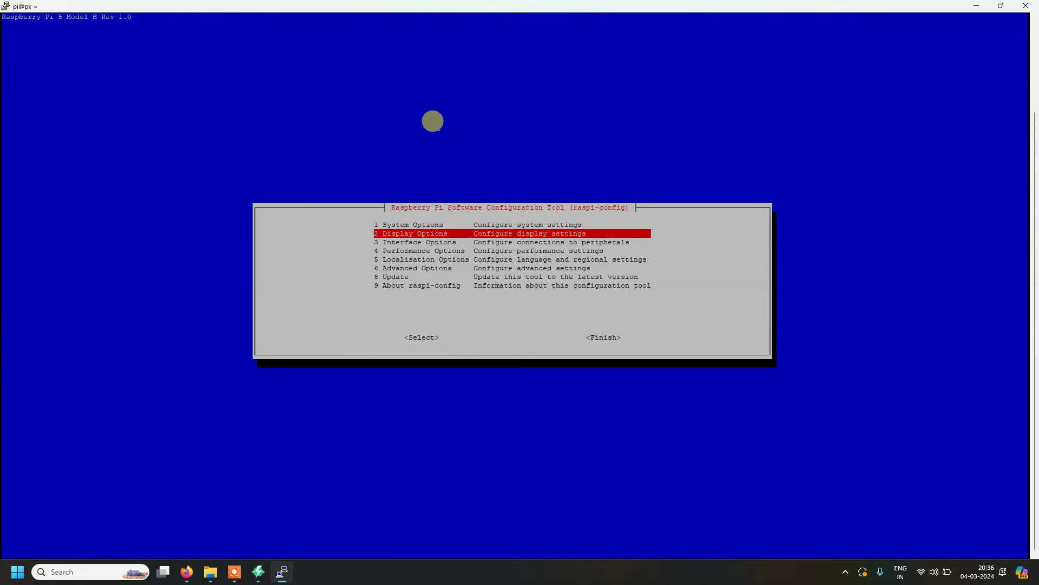
key("Down")
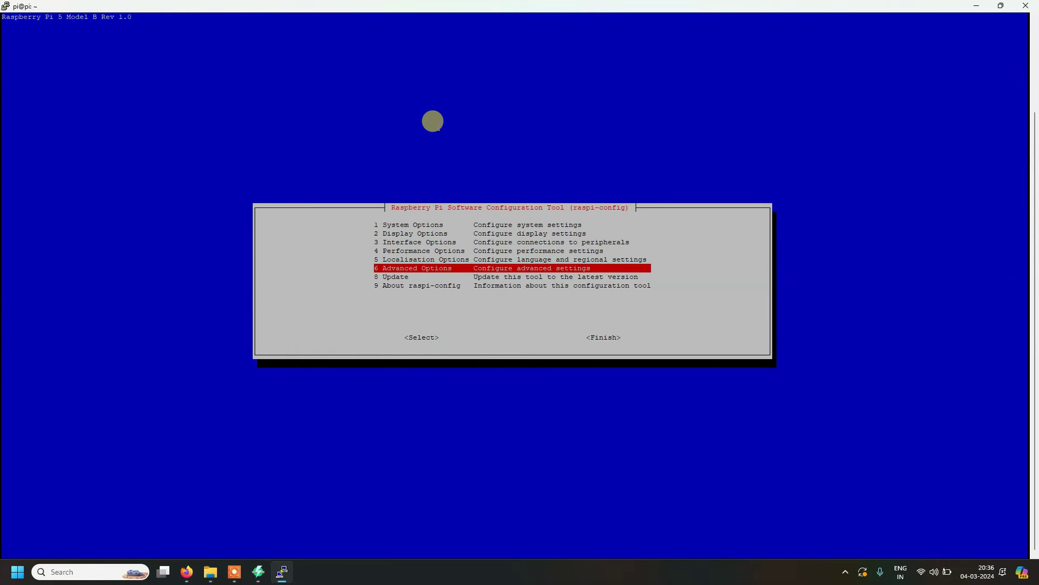
key("Return")
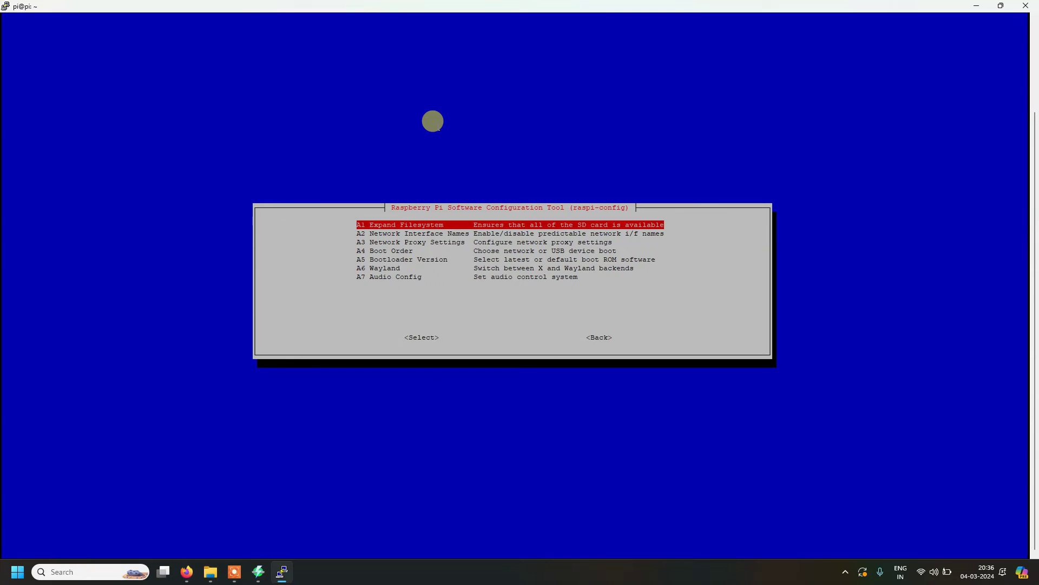
Step: Under A6 Wayland choose W1 X11 (Openbox), confirm, and return to the main menu
key("Down")
key("Down")
key("Down")
key("Down")
key("Down")
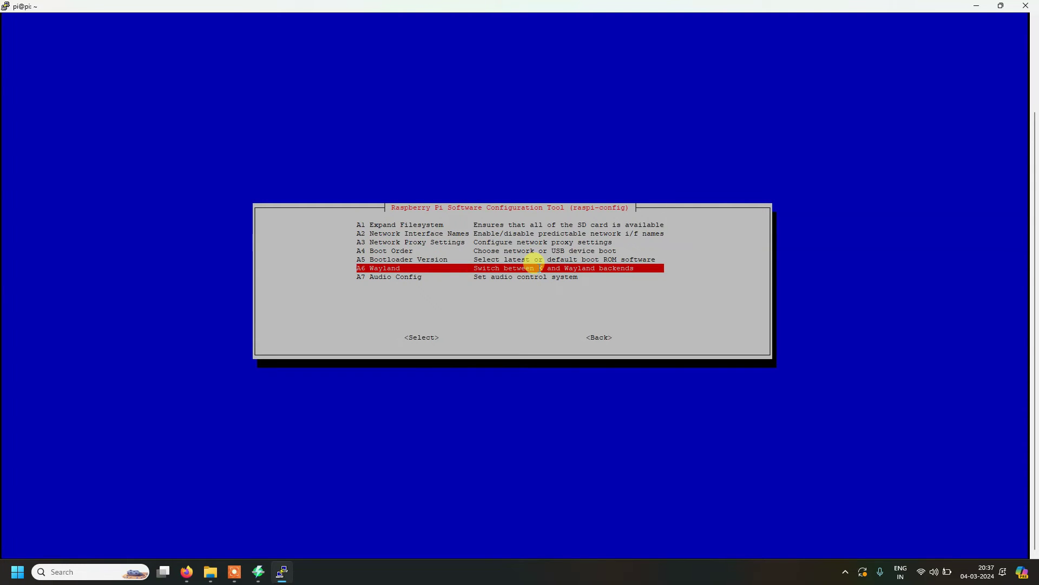
key("Return")
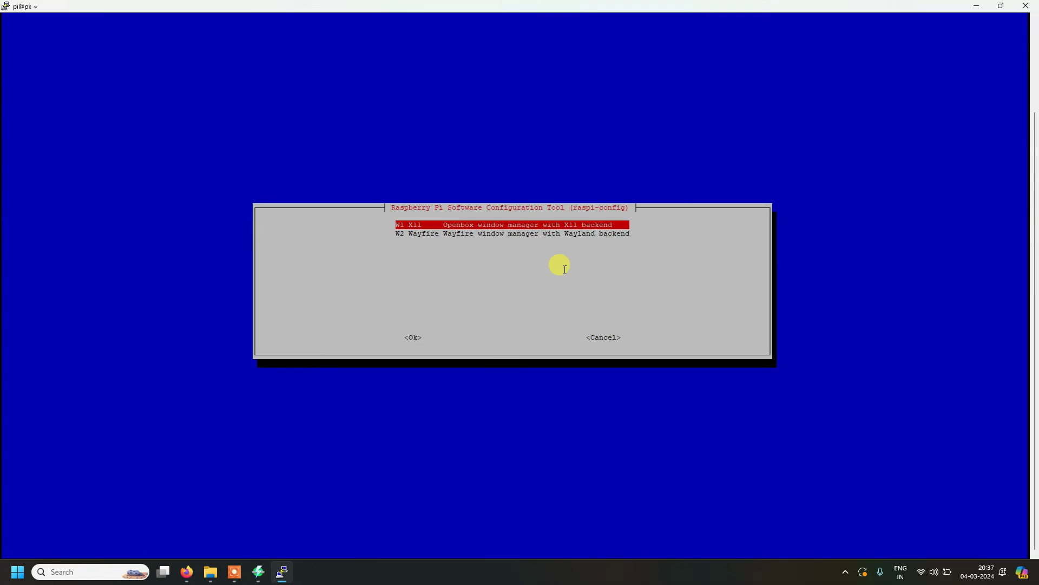
key("Down")
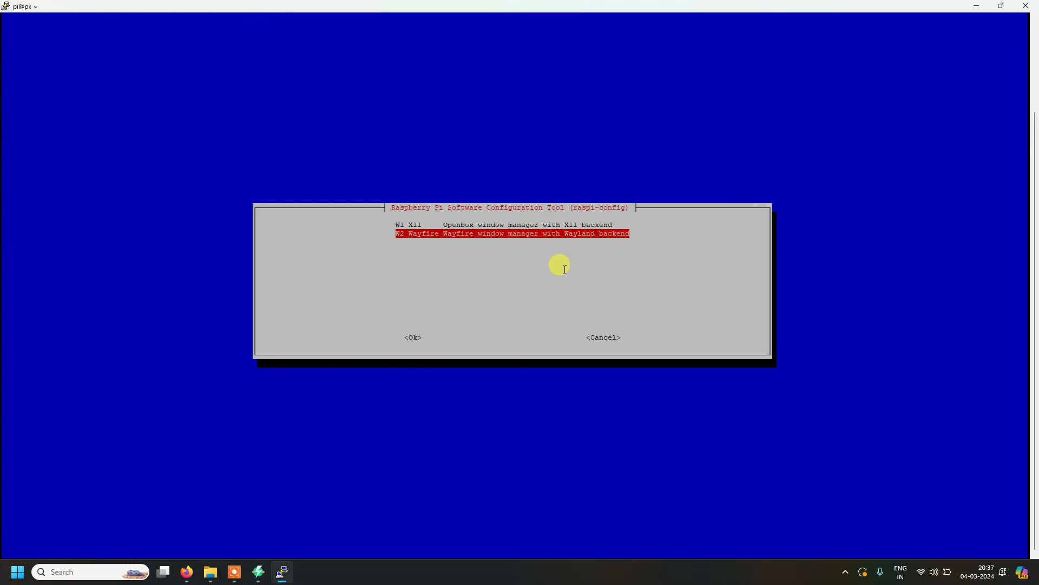
key("Up")
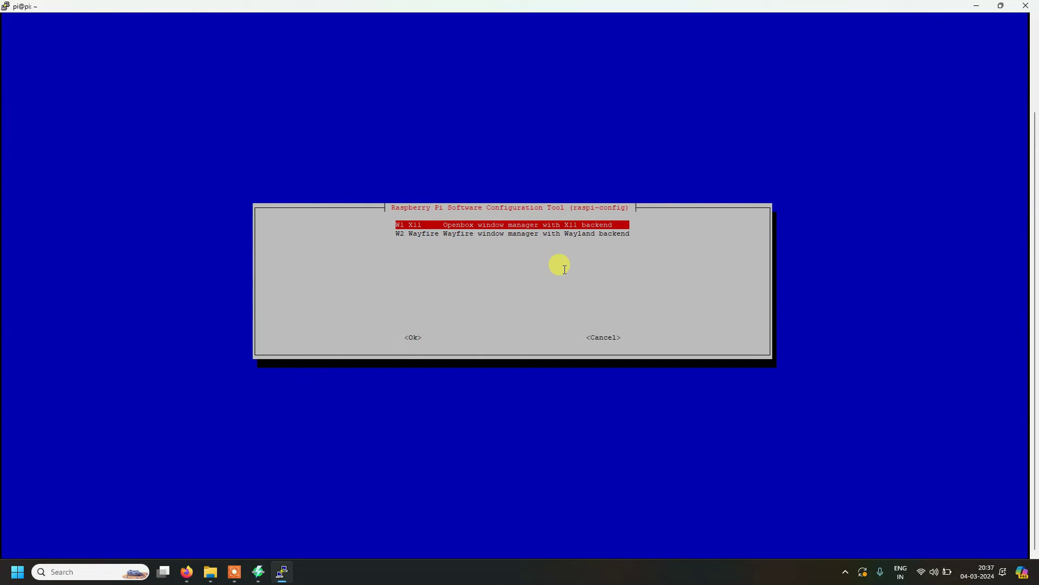
key("Down")
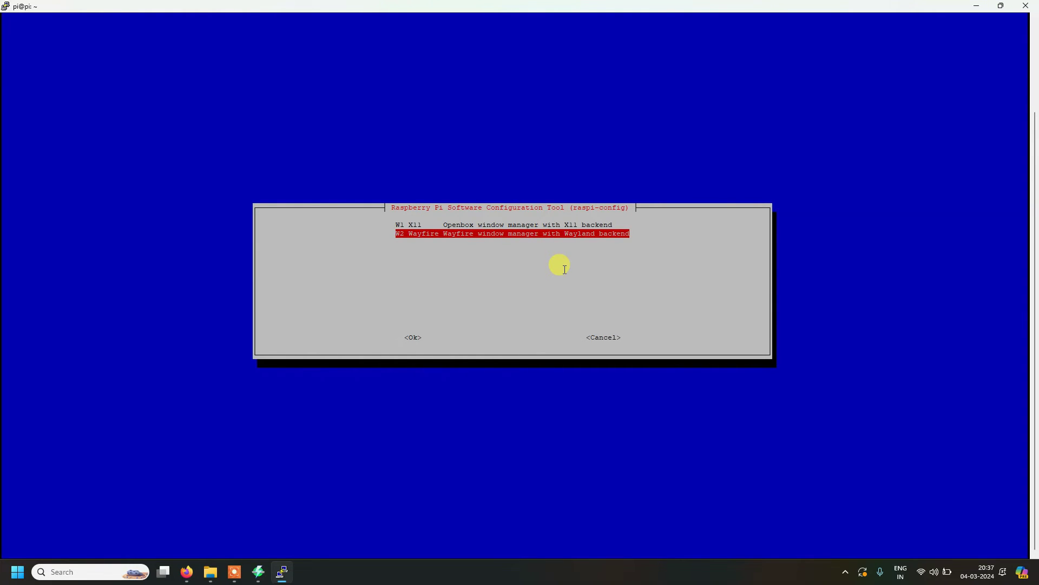
key("Up")
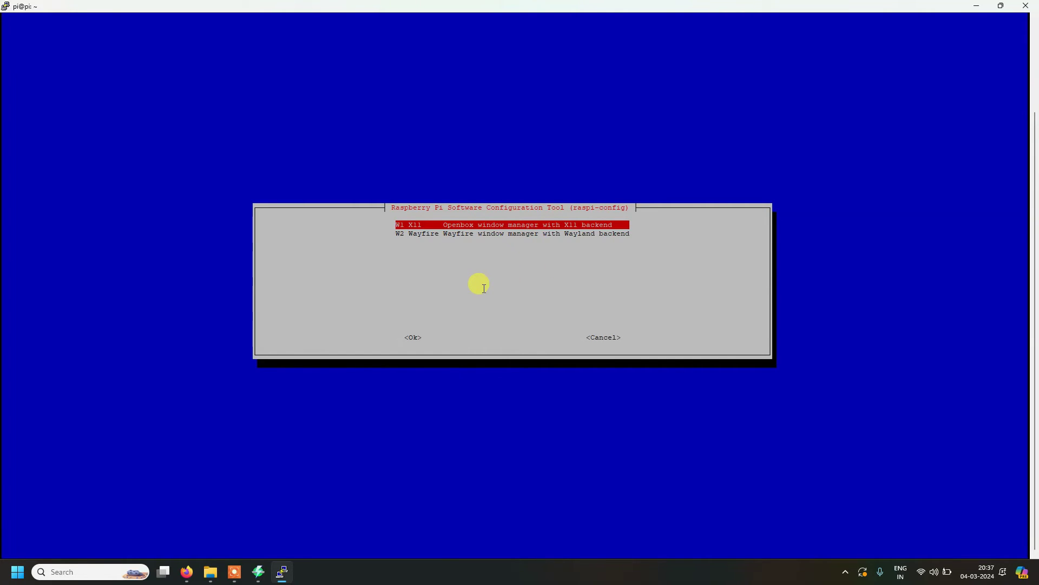
key("Tab")
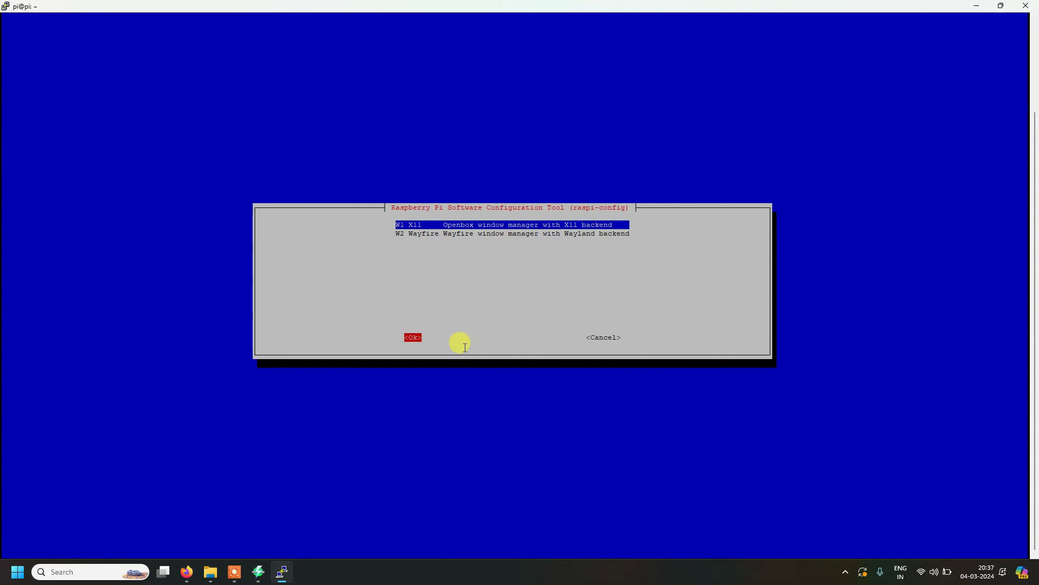
key("Return")
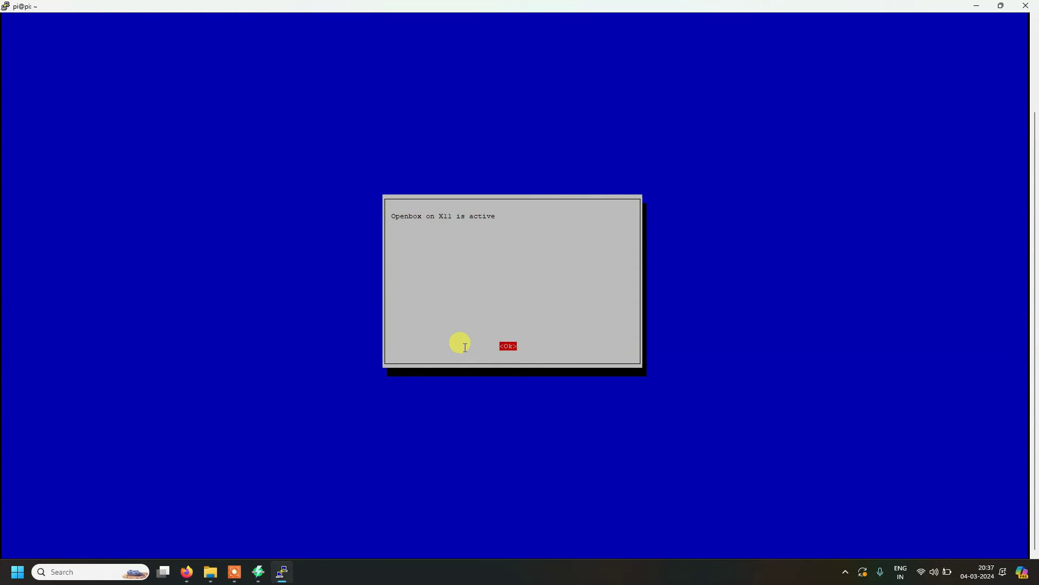
key("Return")
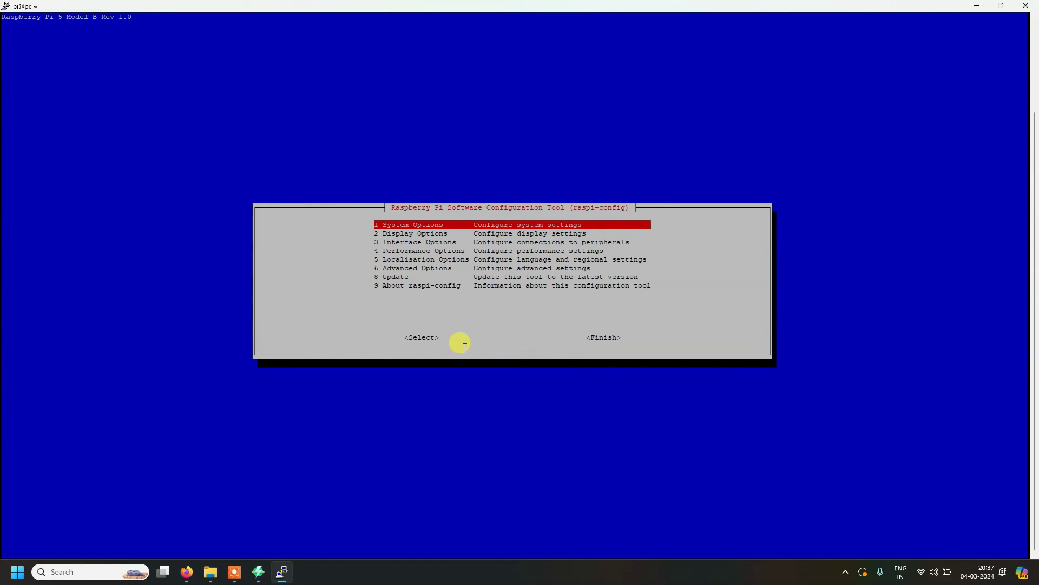
Step: Enable the VNC Server via 3 Interface Options > I2 VNC > Yes
key("Down")
key("Down")
key("Down")
key("Down")
key("Up")
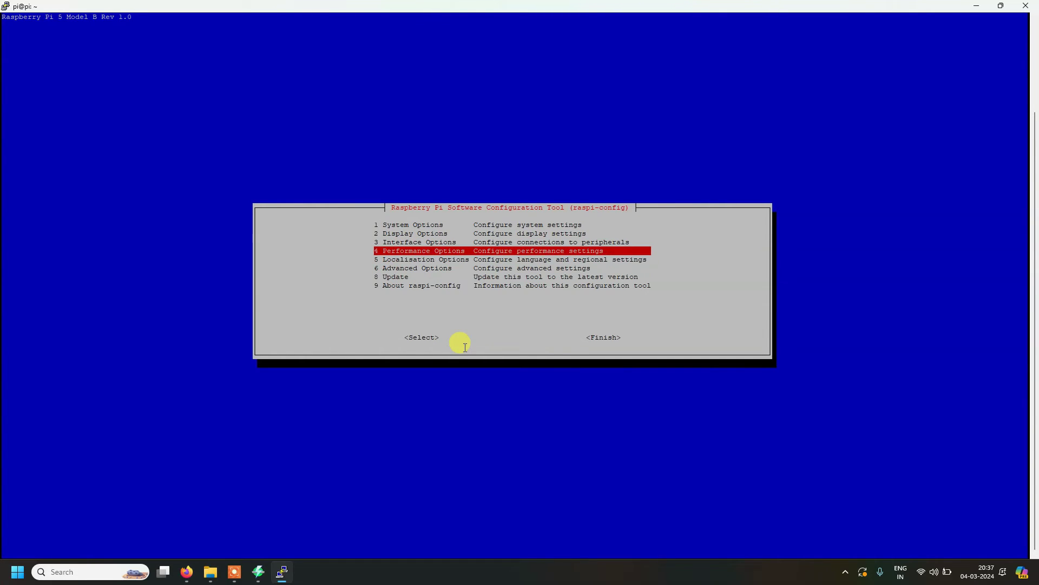
key("Up")
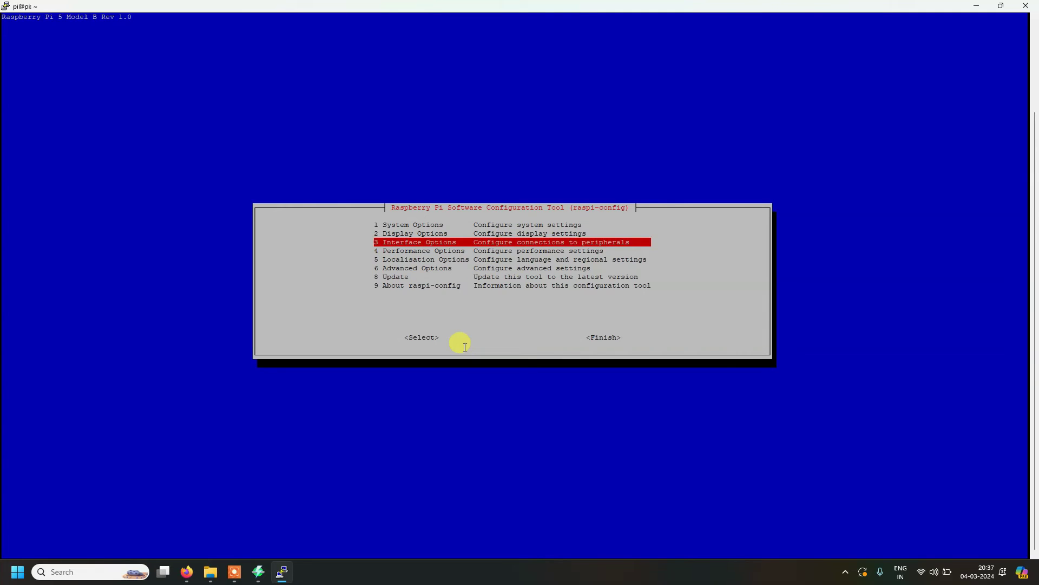
key("Return")
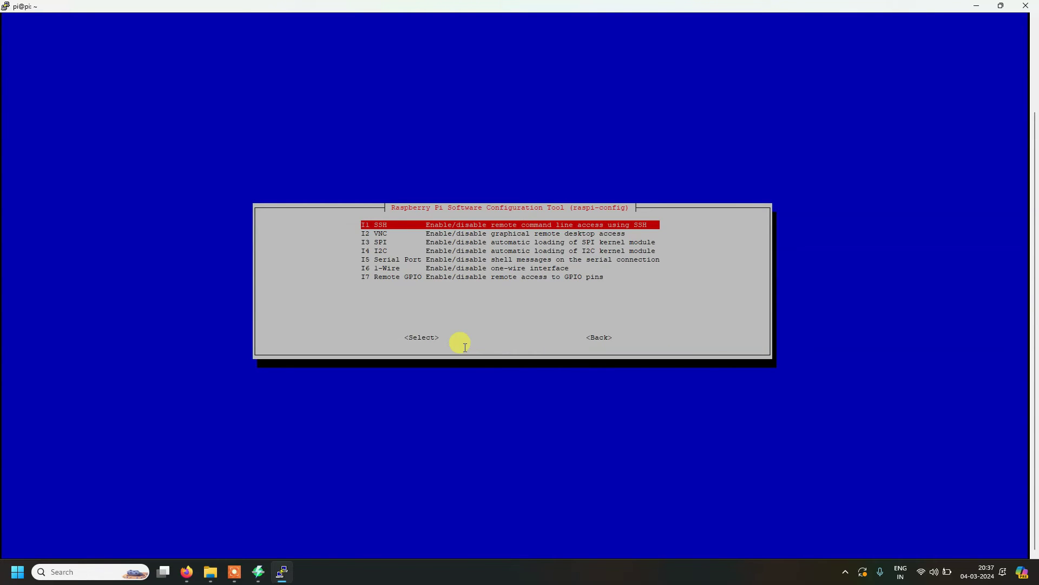
key("Down")
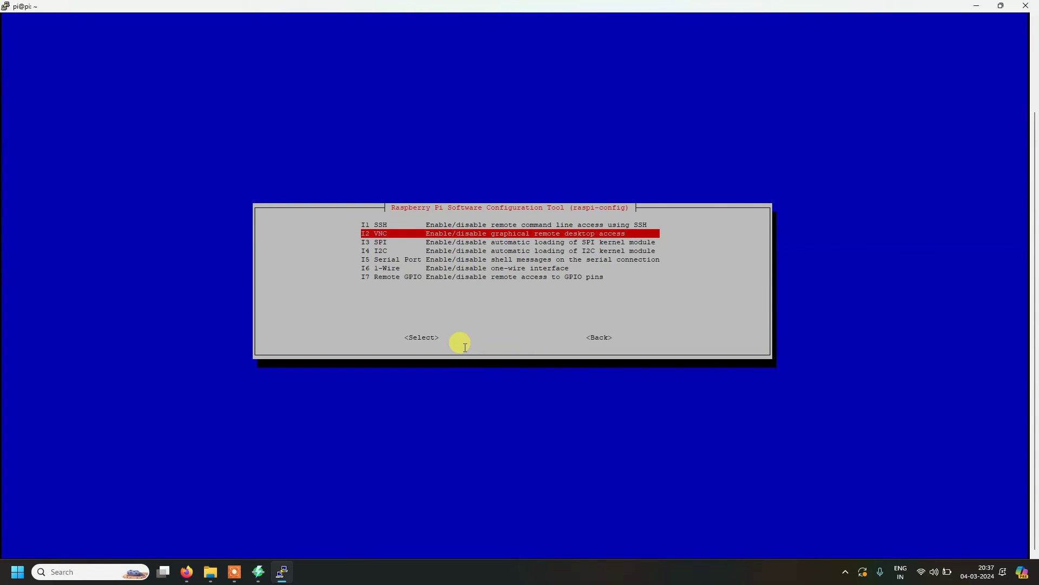
key("Return")
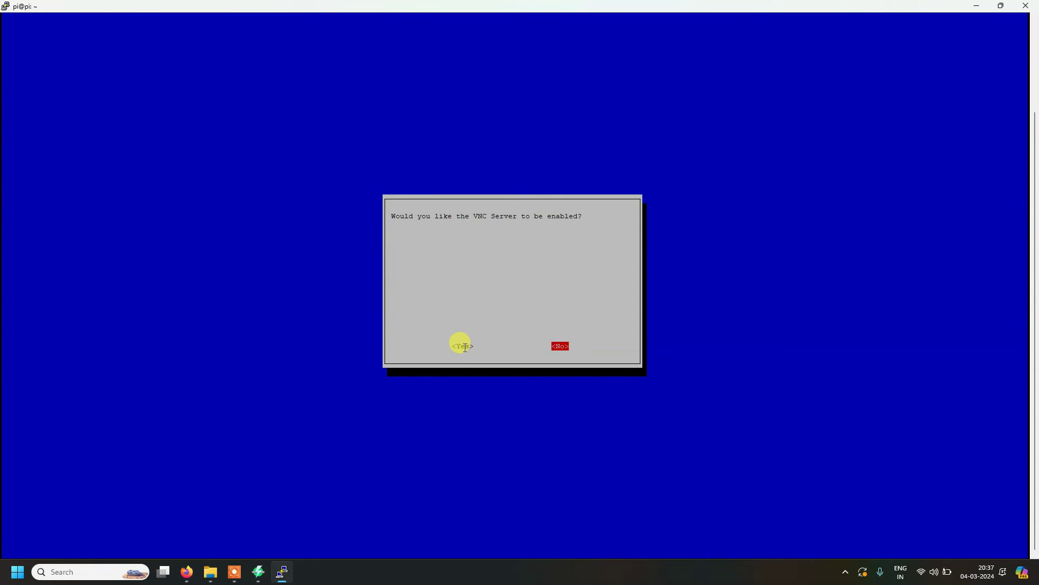
key("Left")
key("Return")
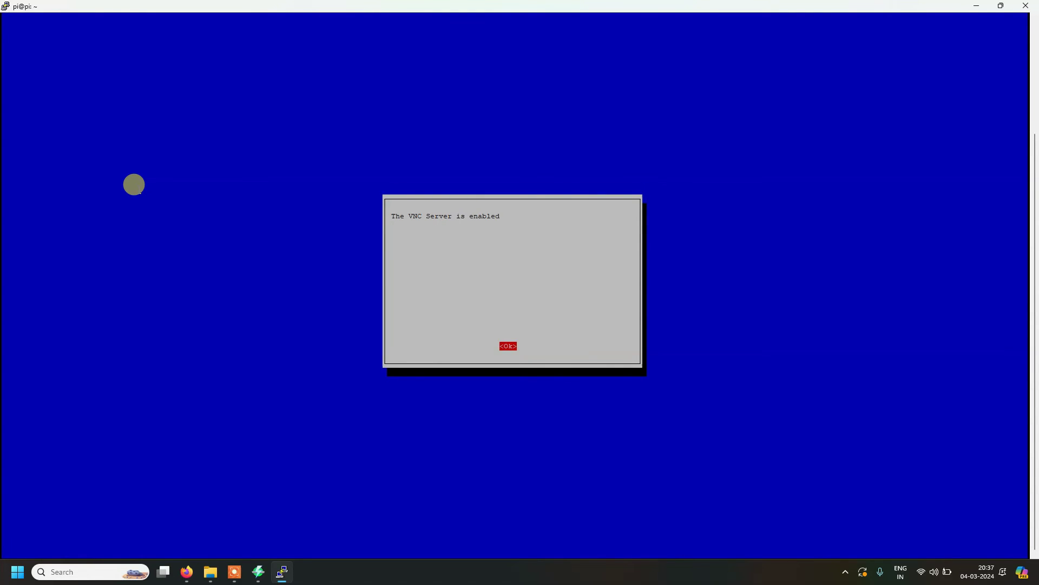
key("Return")
Step: Finish raspi-config, reboot the Pi, and dismiss PuTTY's lost-connection error
key("Tab")
key("Tab")
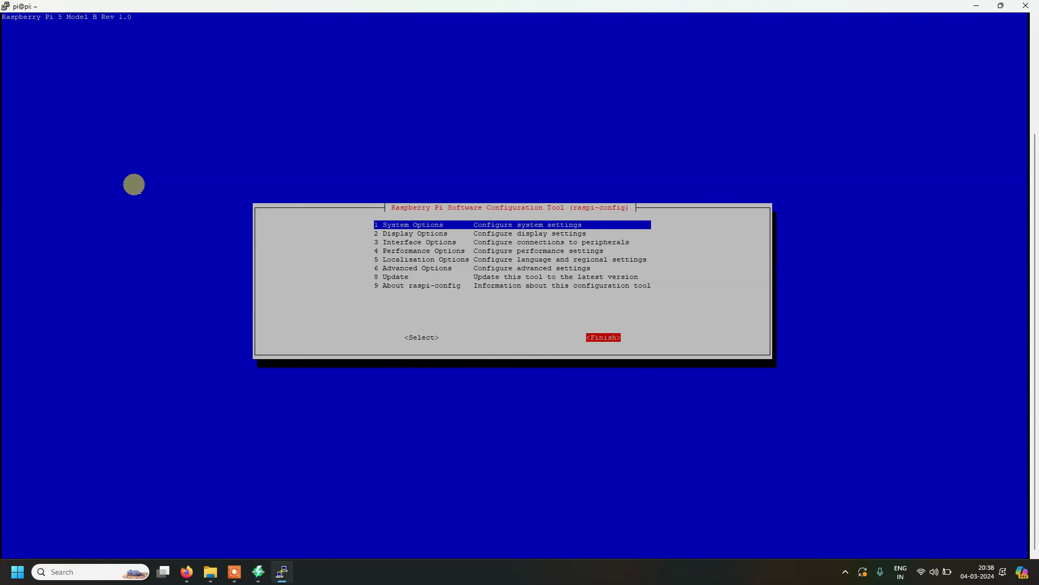
key("Return")
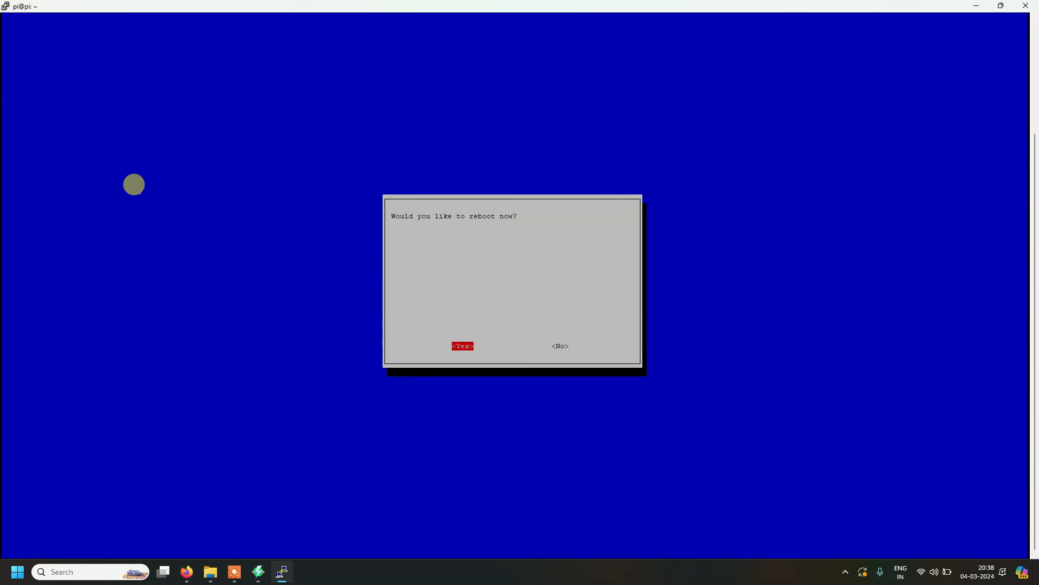
key("Return")
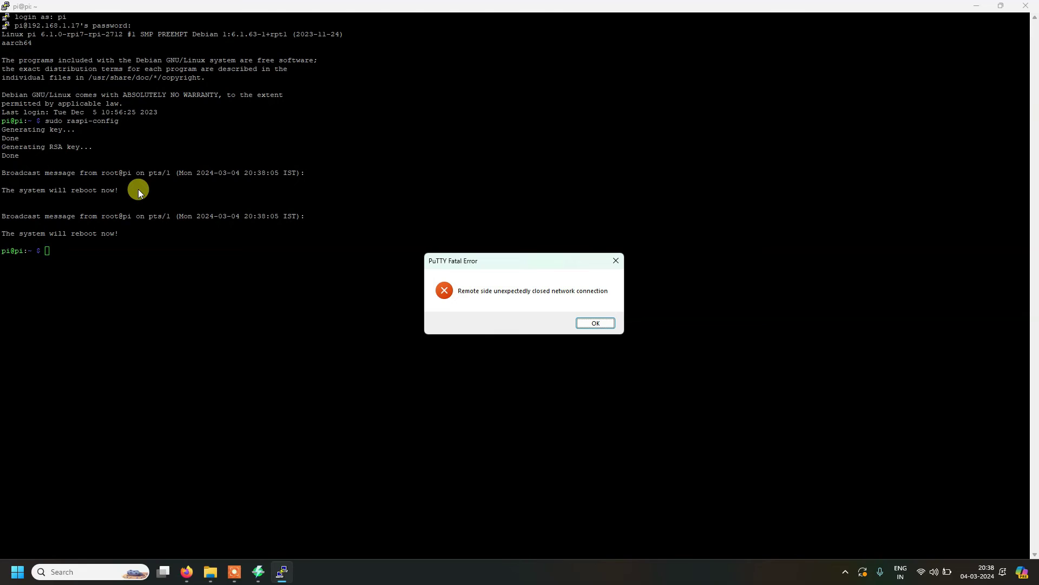
left_click(598, 323)
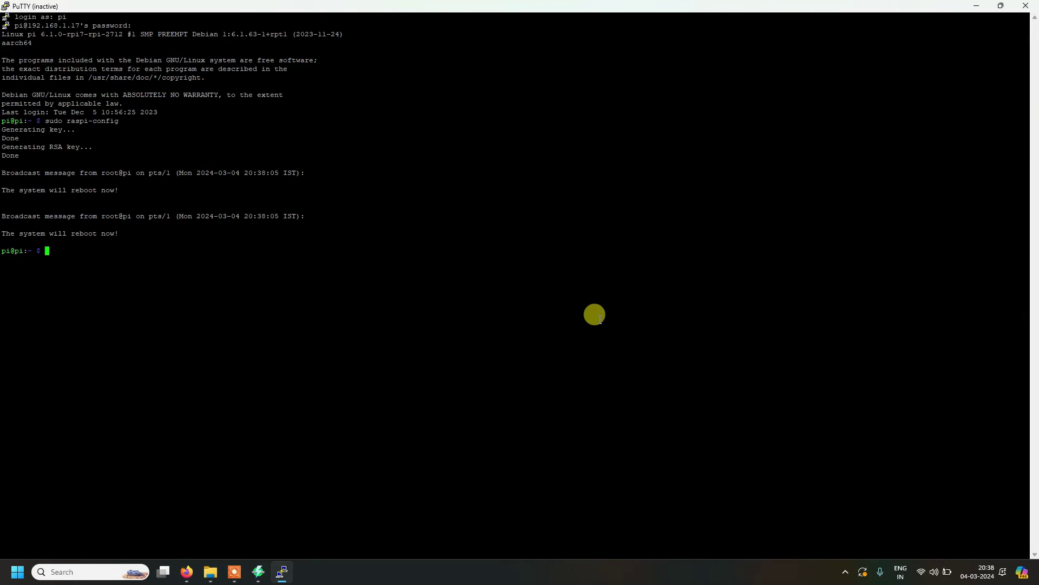
Step: Close the inactive PuTTY window, then start and stop a fresh Angry IP Scanner scan
left_click(1022, 5)
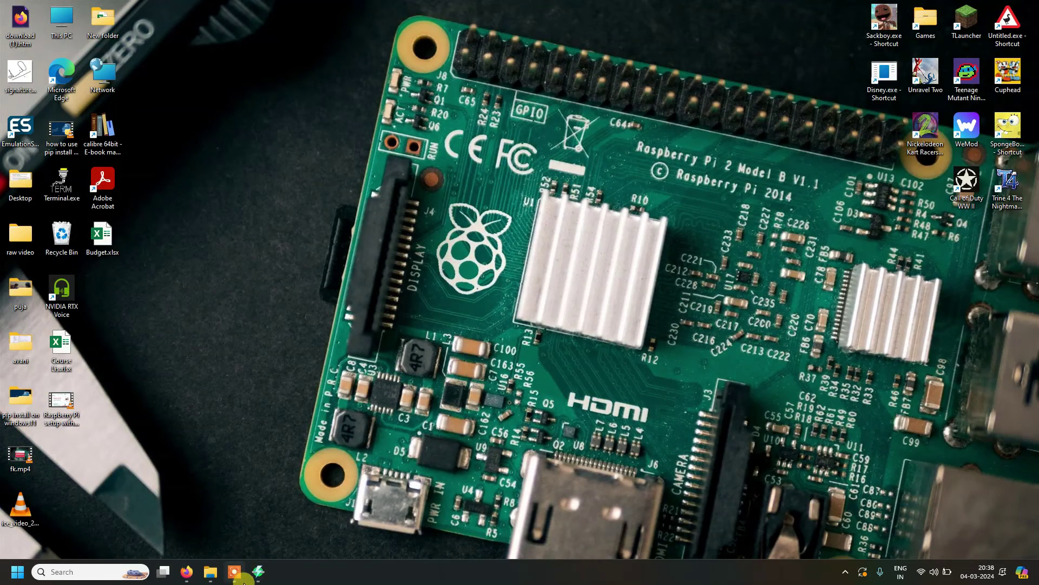
left_click(257, 576)
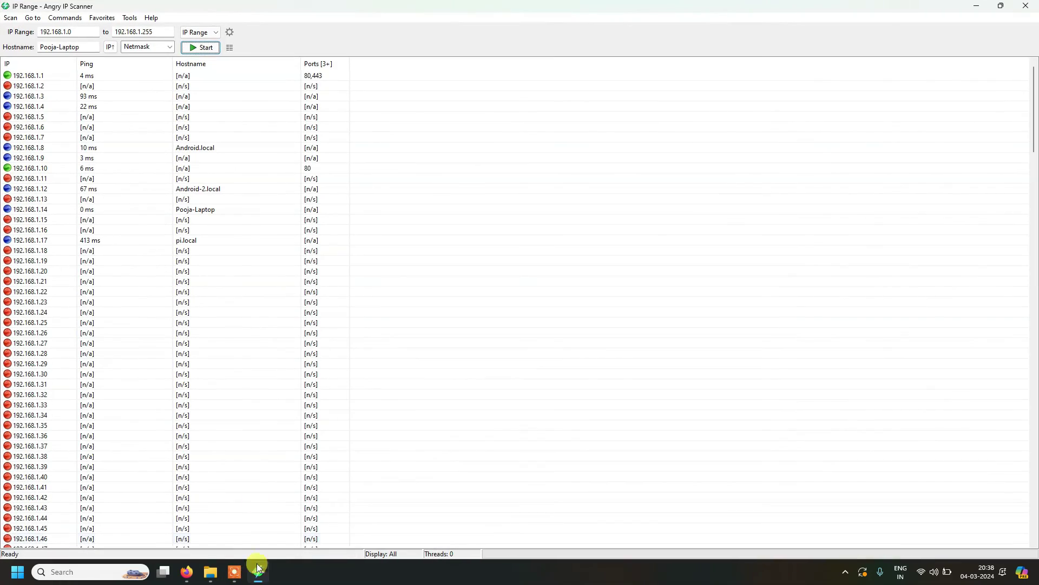
left_click(205, 50)
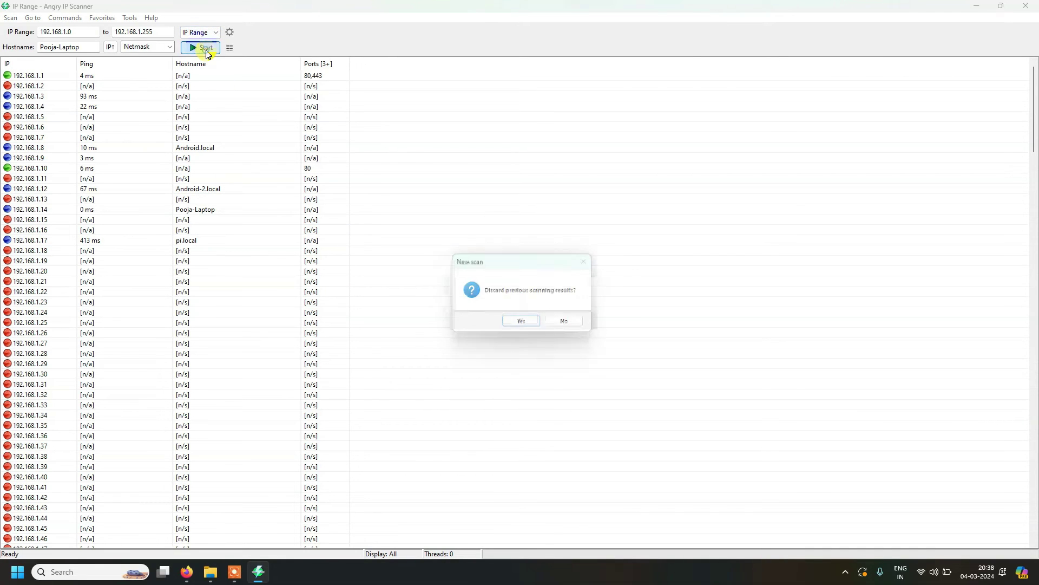
left_click(519, 324)
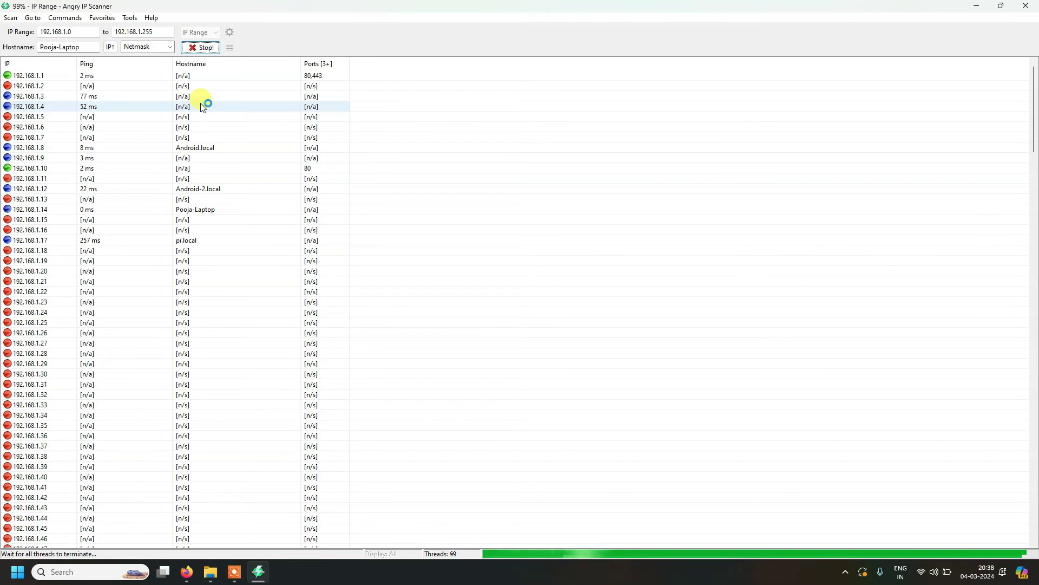
left_click(212, 48)
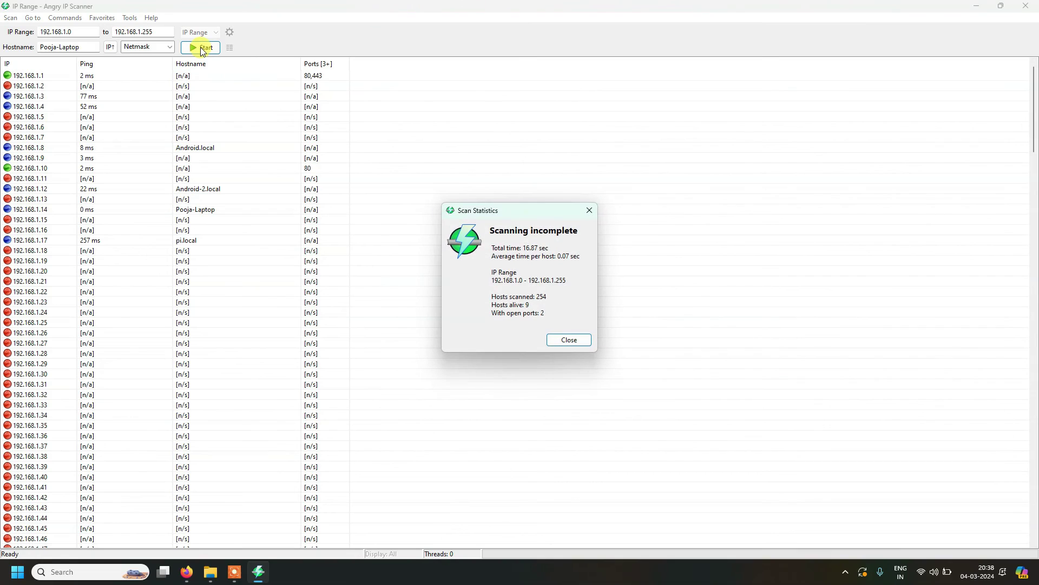
left_click(567, 340)
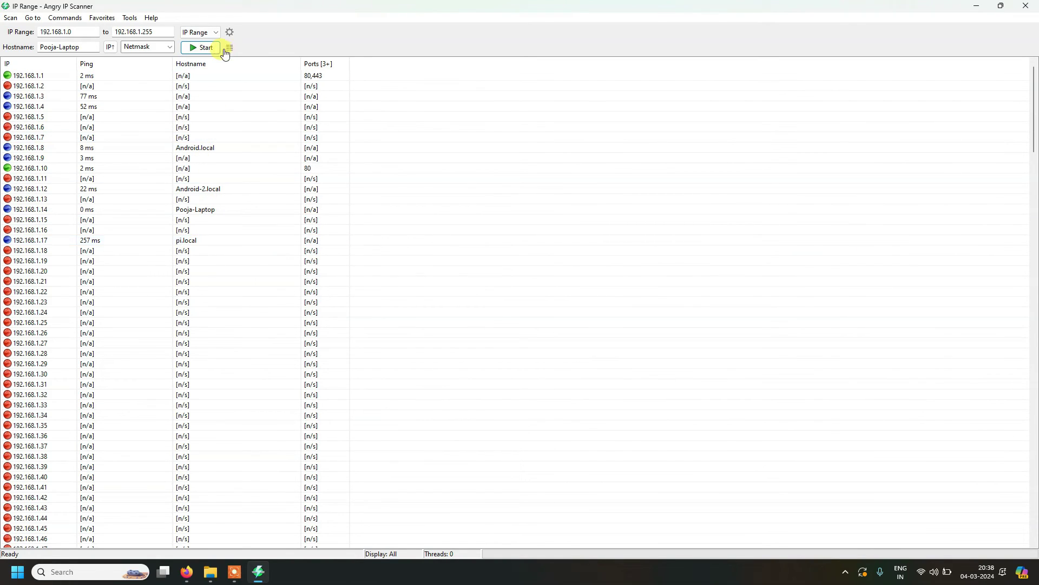
Step: Rescan 192.168.1.0–192.168.1.255 to completion: 254 hosts scanned, 9 alive
left_click(208, 50)
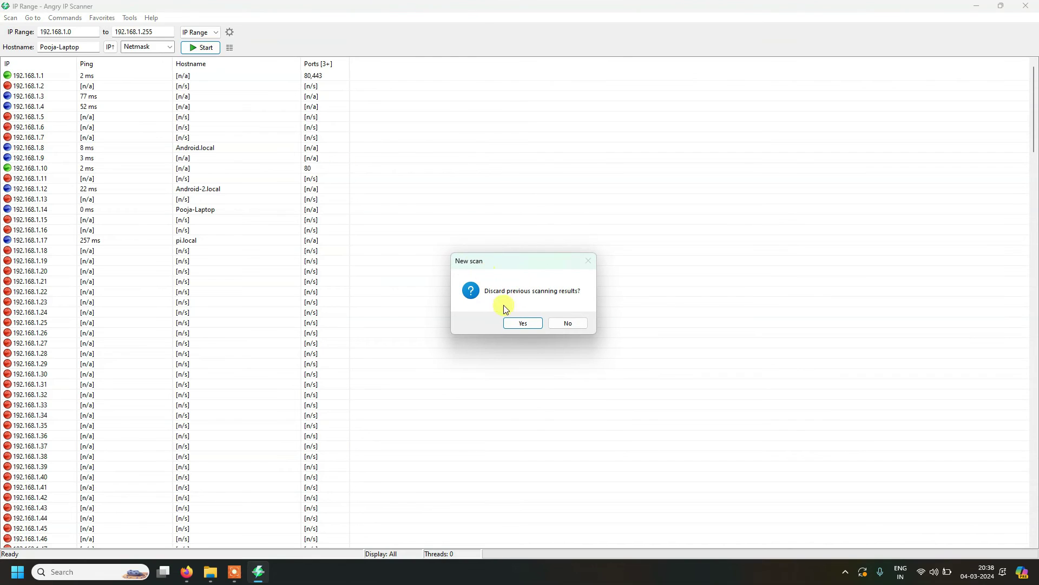
left_click(520, 321)
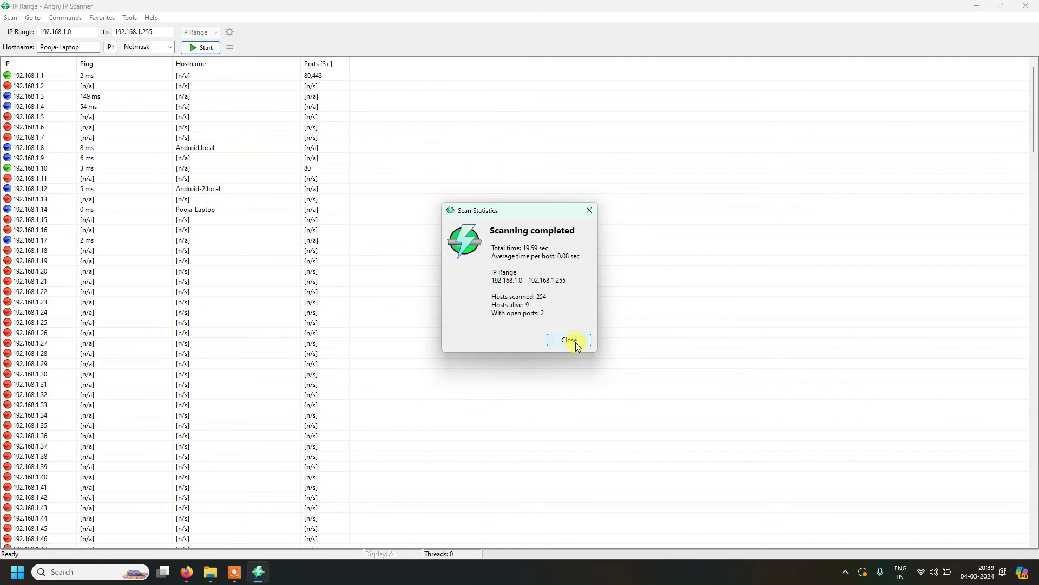
left_click(575, 341)
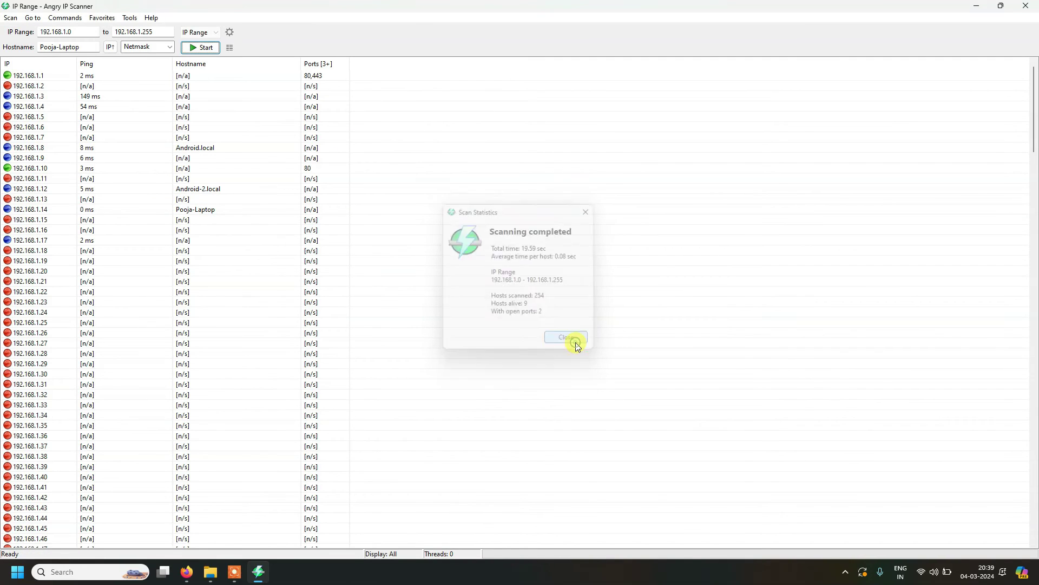
Step: Rerun the Angry IP Scanner range scan, discarding old results, confirming 192.168.1.17 is alive, then open Windows search
left_click(205, 48)
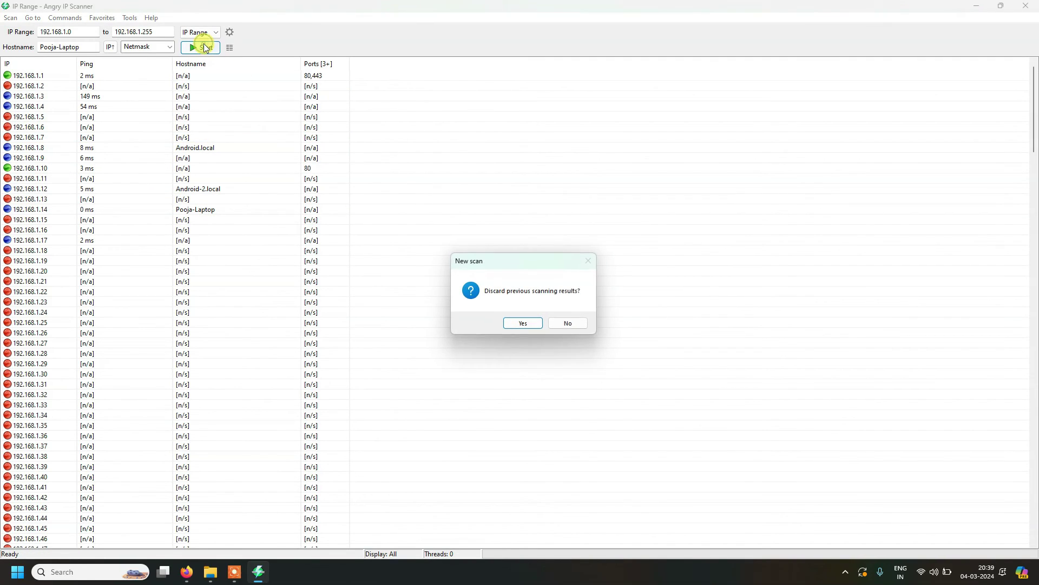
left_click(523, 323)
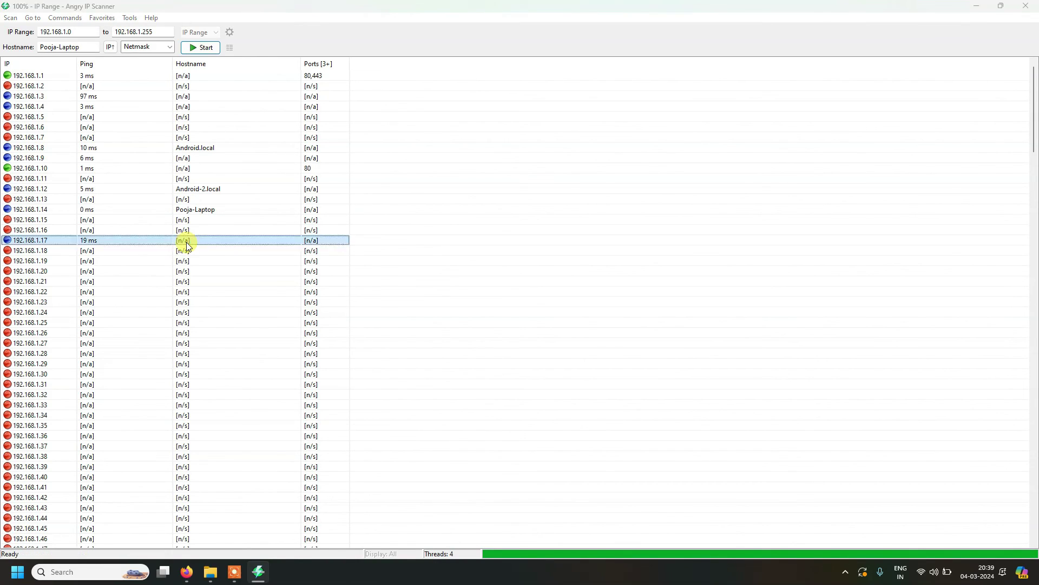
left_click(565, 339)
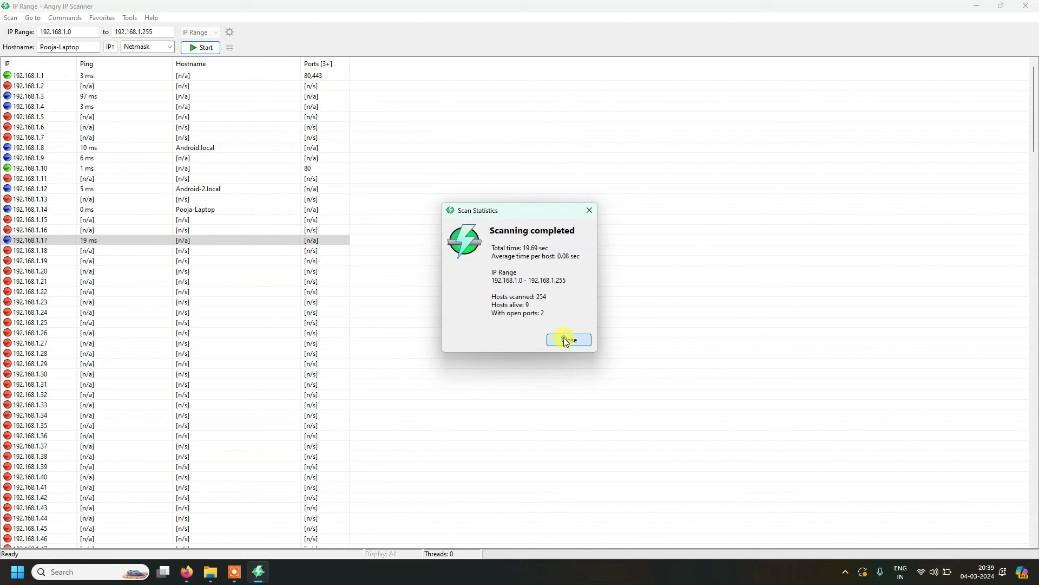
key("super")
Step: Launch VNC Viewer from Windows search, then return to Firefox
type("vnc")
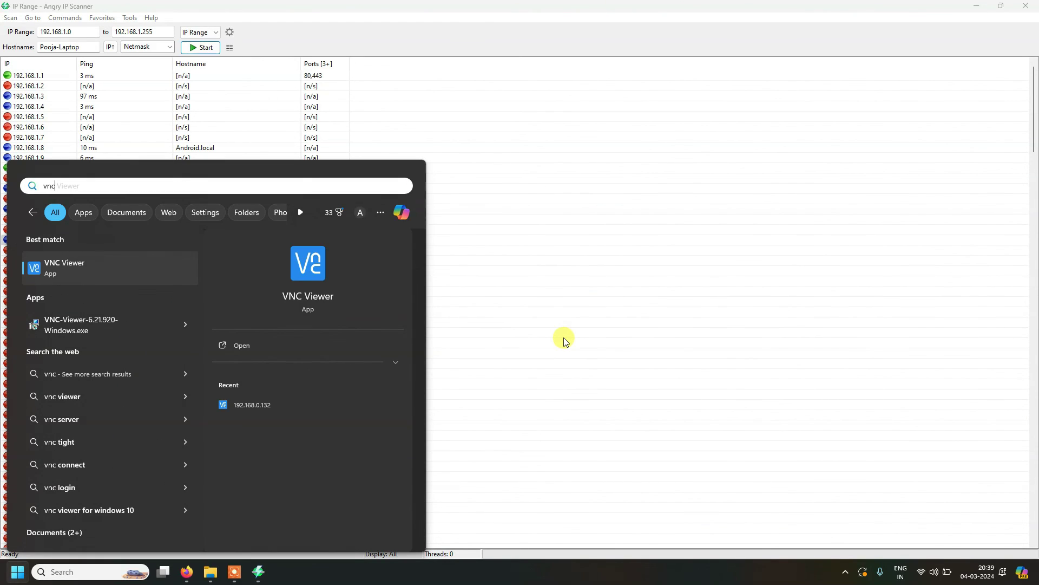
key("Return")
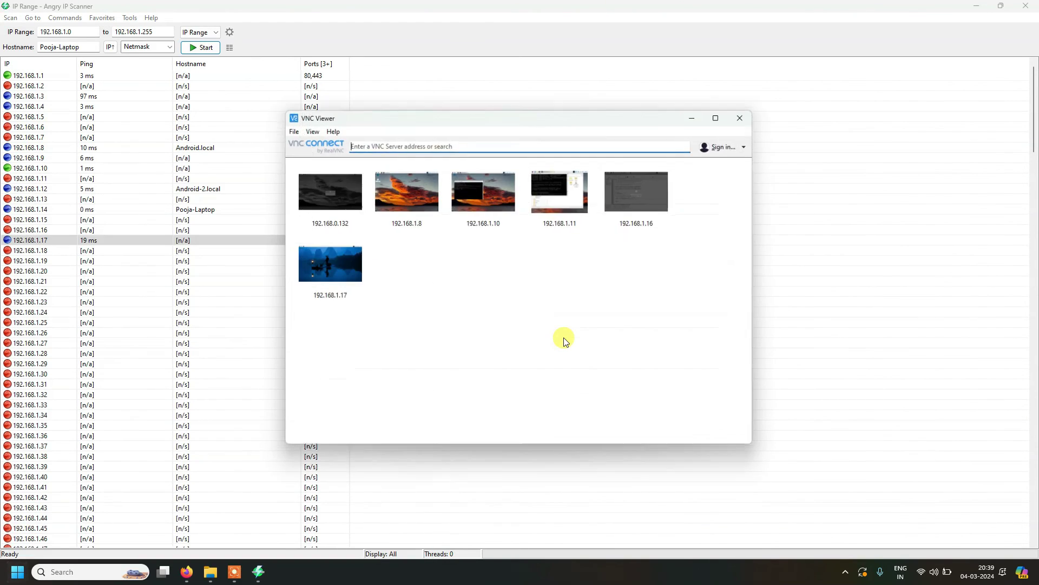
left_click(186, 572)
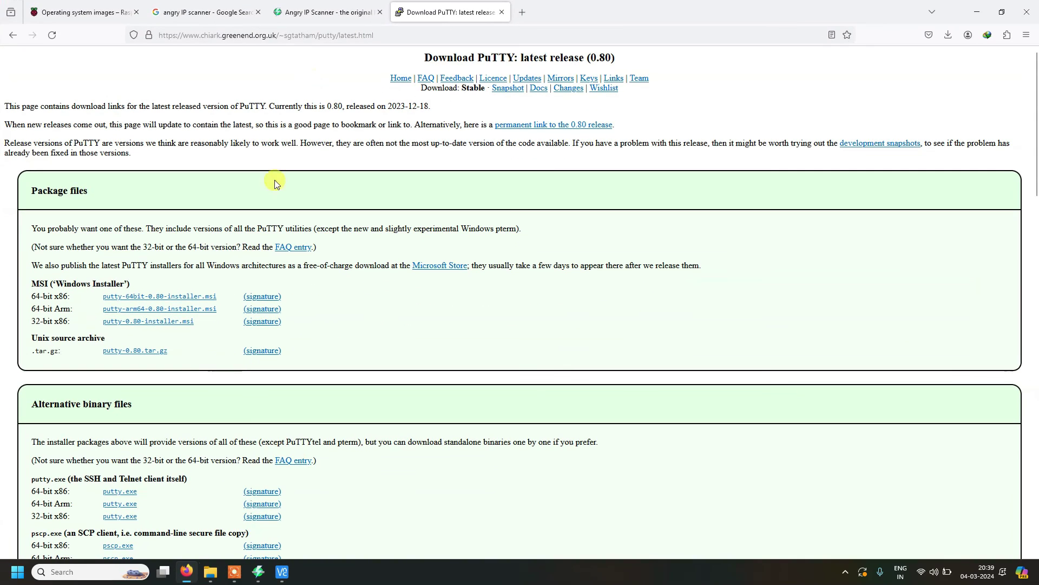
Step: Search 'vnc viewer' in a new tab, open the RealVNC Viewer download page and accept cookies
left_click(522, 12)
type("vnc viewer")
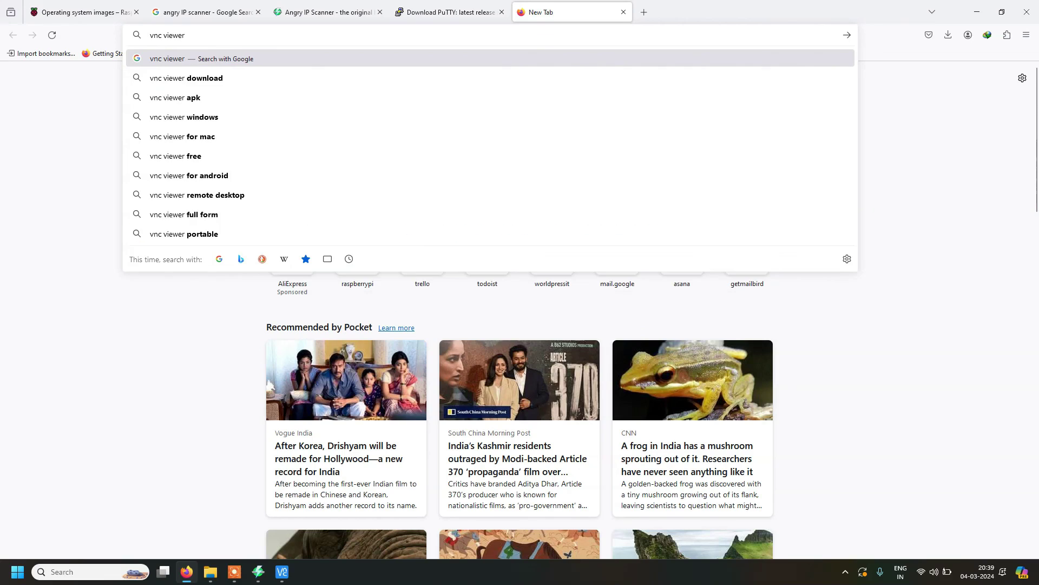
key("Return")
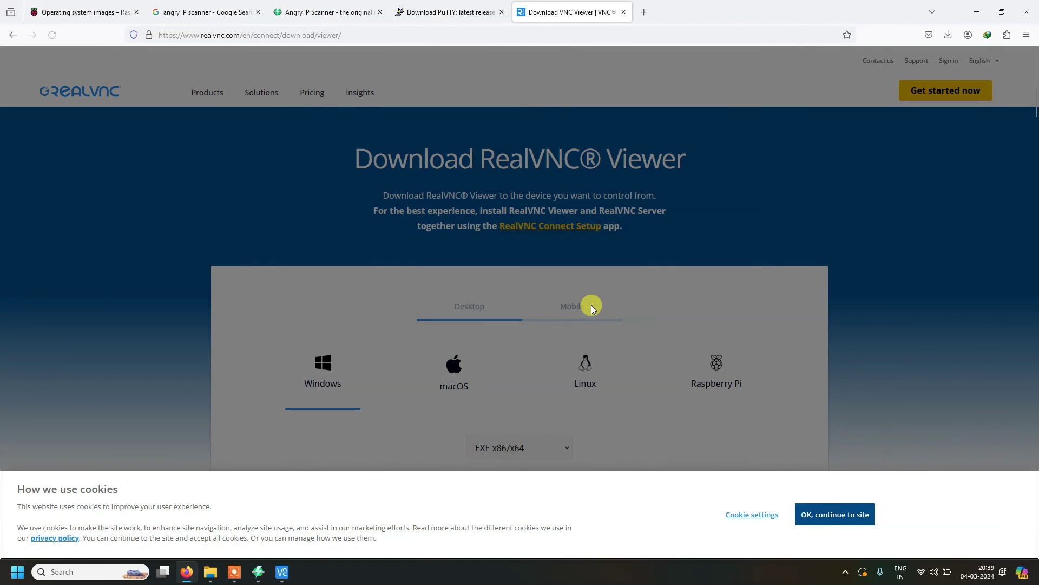
left_click(820, 516)
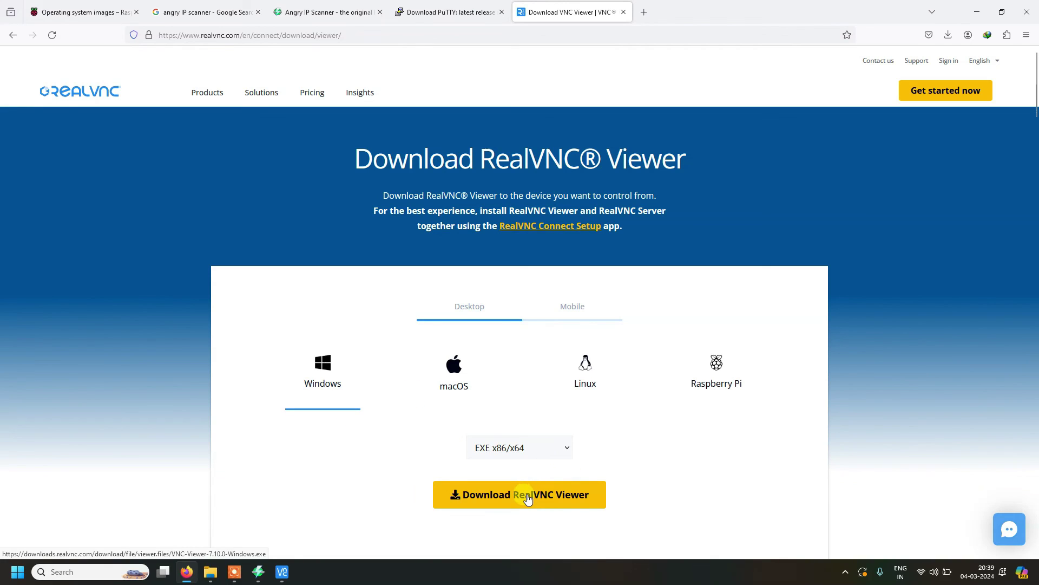
left_click(282, 573)
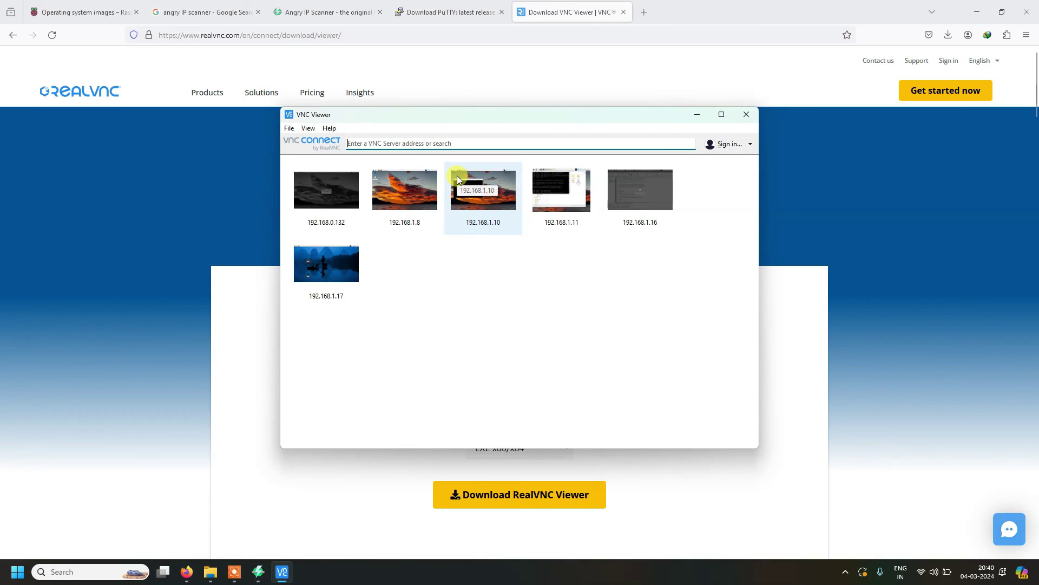
Step: Connect to 192.168.1.17, accept the changed identity, sign in with the Pi's username and password, and enlarge the session
type("192.1")
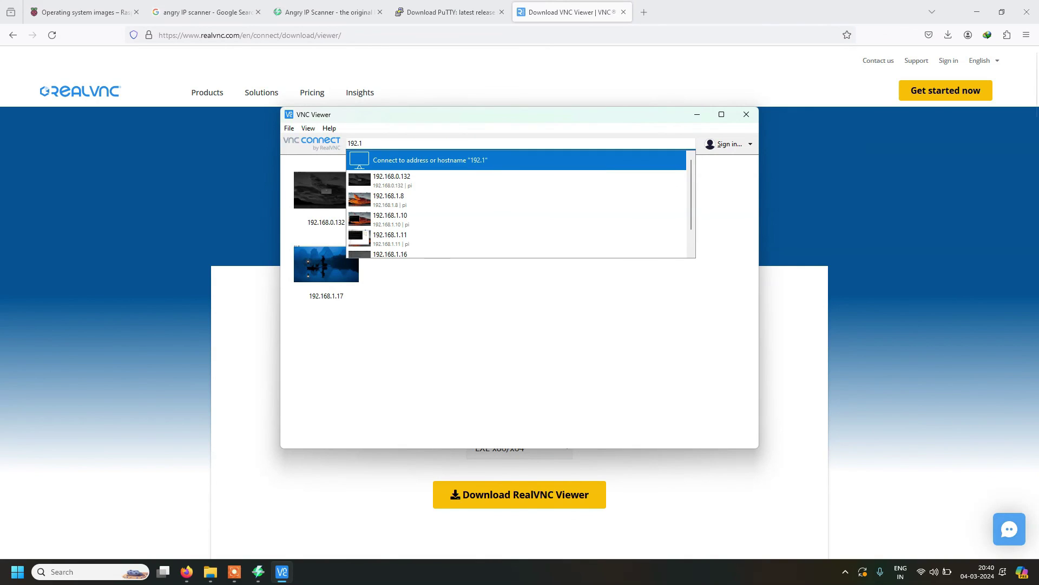
type("68.1.17")
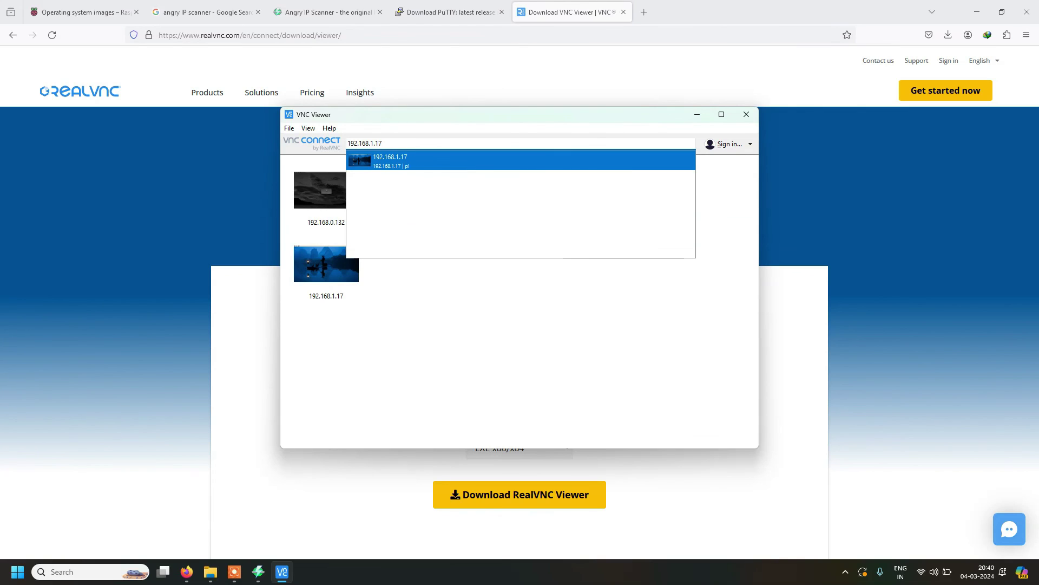
key("Return")
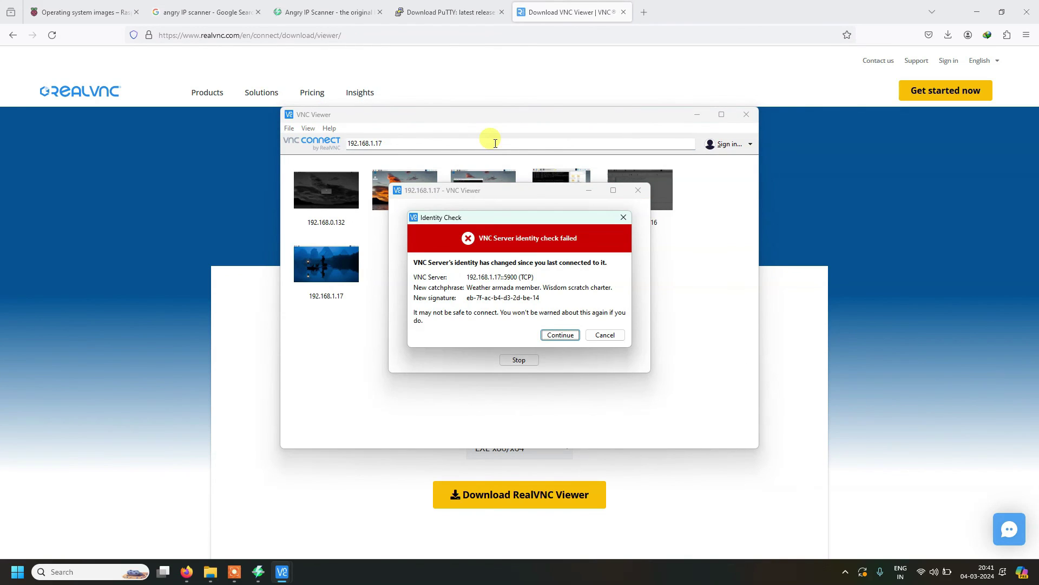
key("Return")
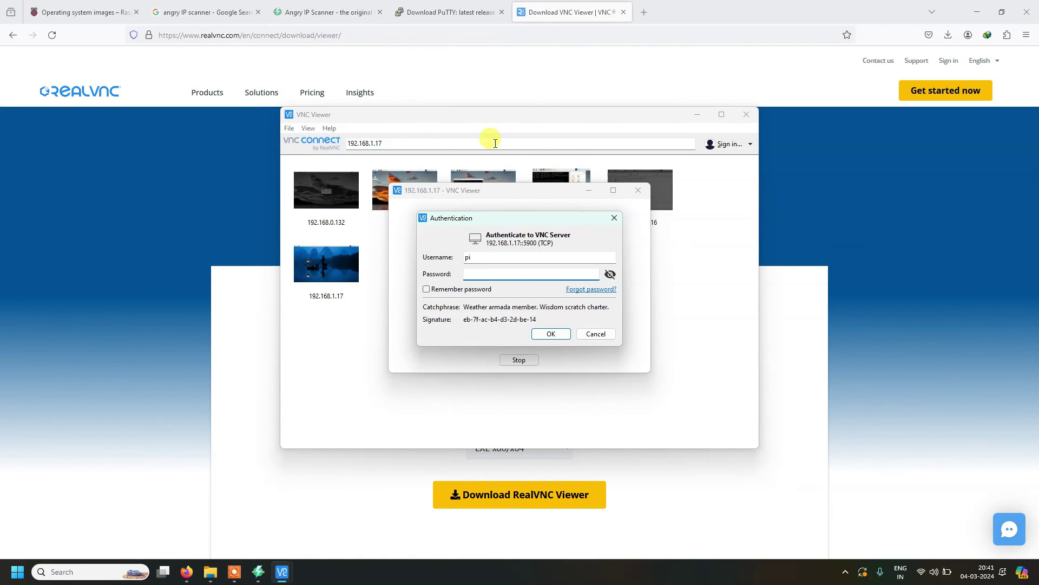
key("shift+Tab")
type("pi")
key("Tab")
left_click(562, 334)
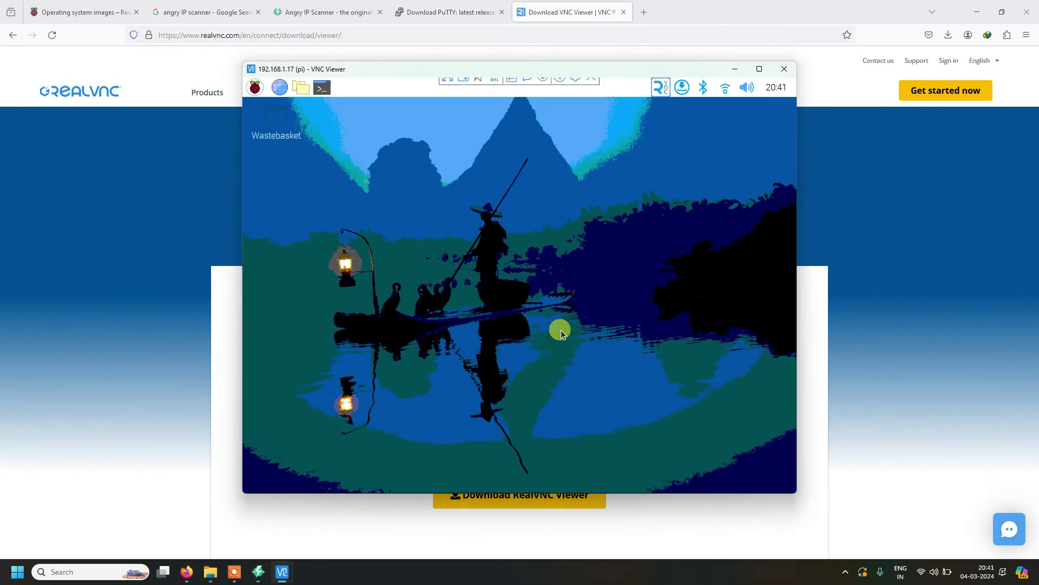
left_click(760, 69)
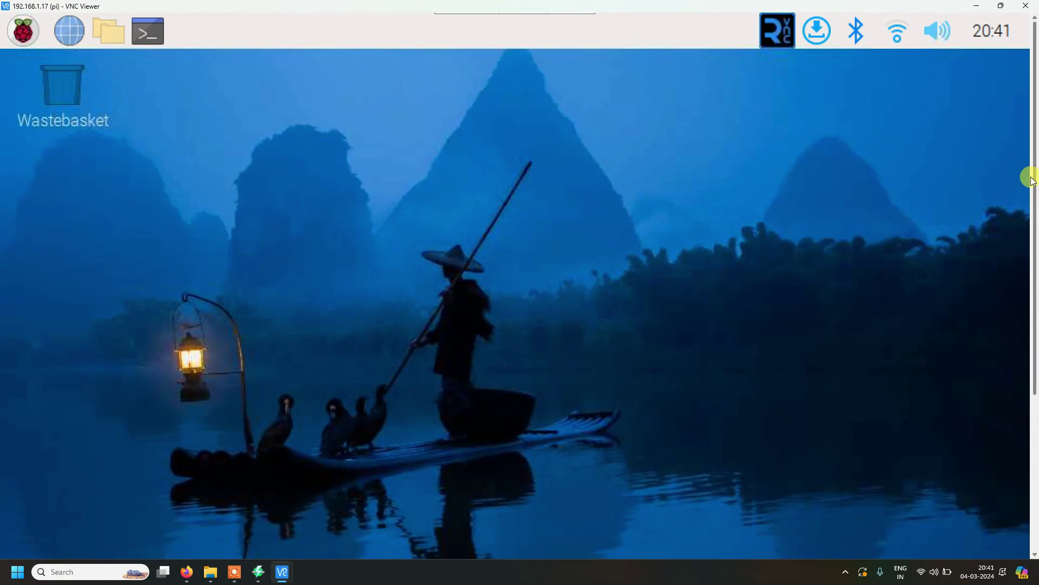
Step: Choose <Finish> to exit raspi-config, close the Pi's terminal, and maximize the VNC Viewer window
left_click_drag(1033, 182, 1034, 108)
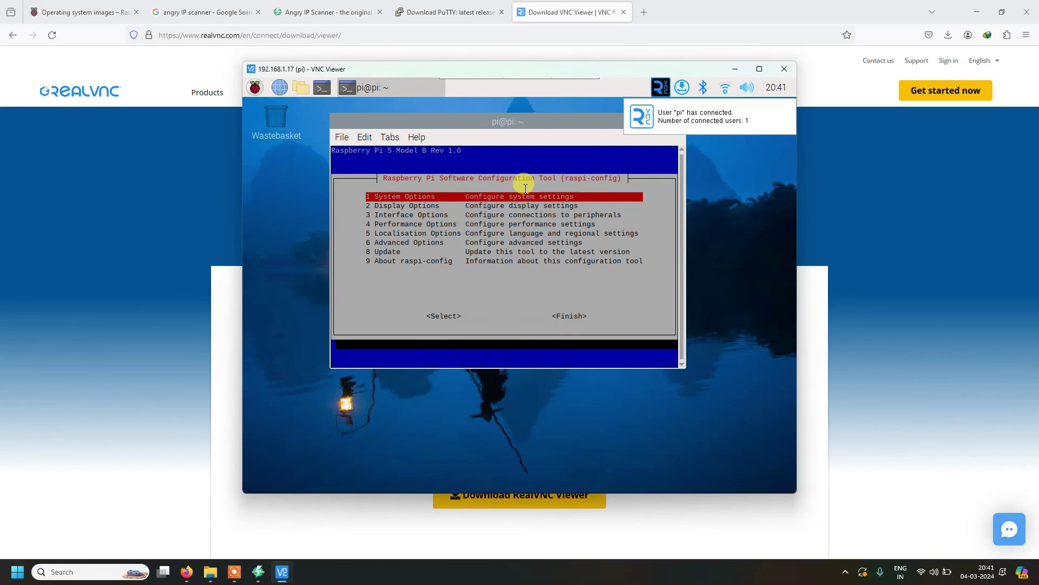
key("Tab")
key("Tab")
key("Return")
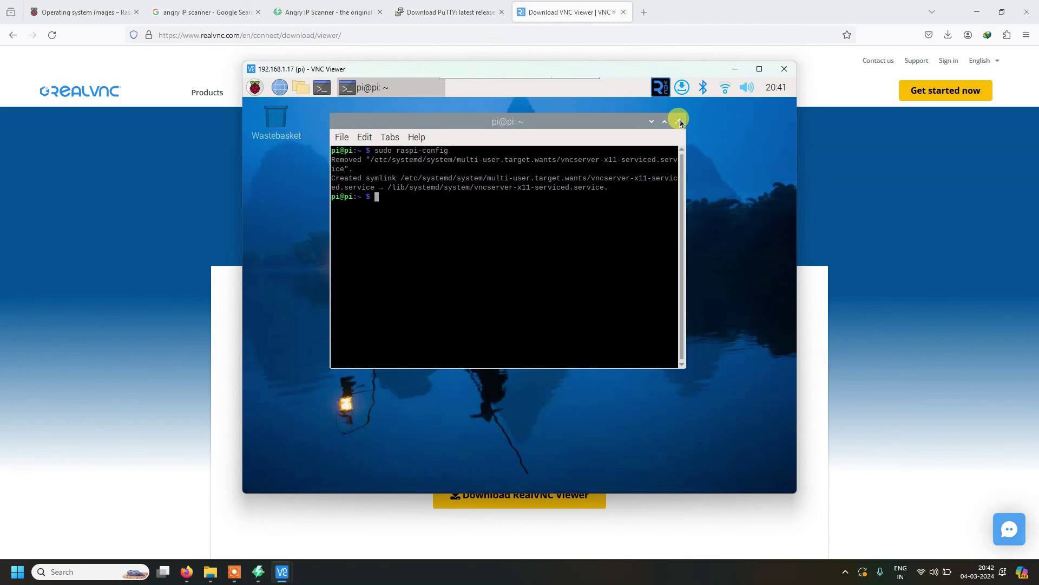
left_click(678, 121)
left_click(760, 69)
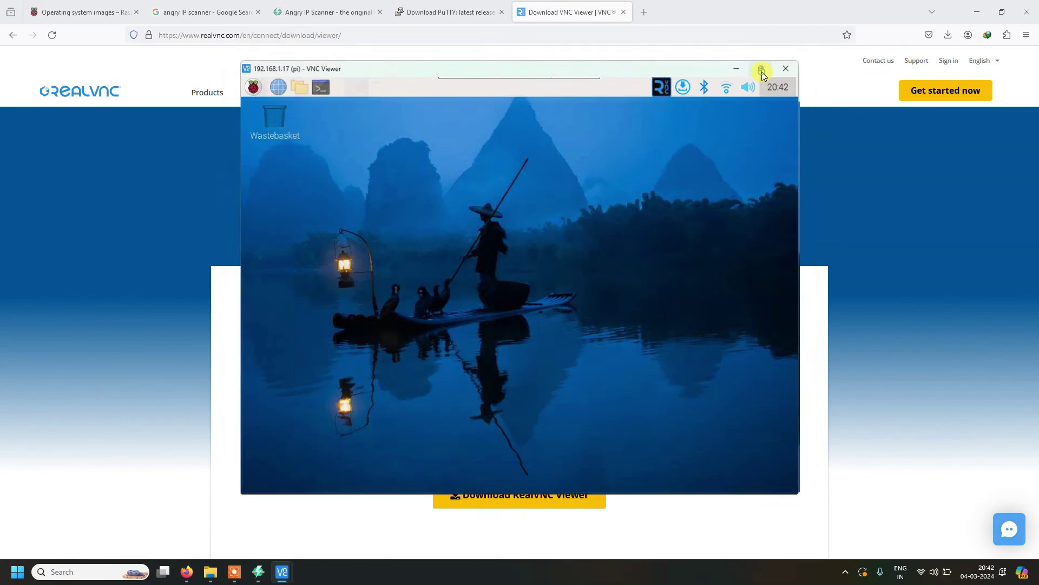